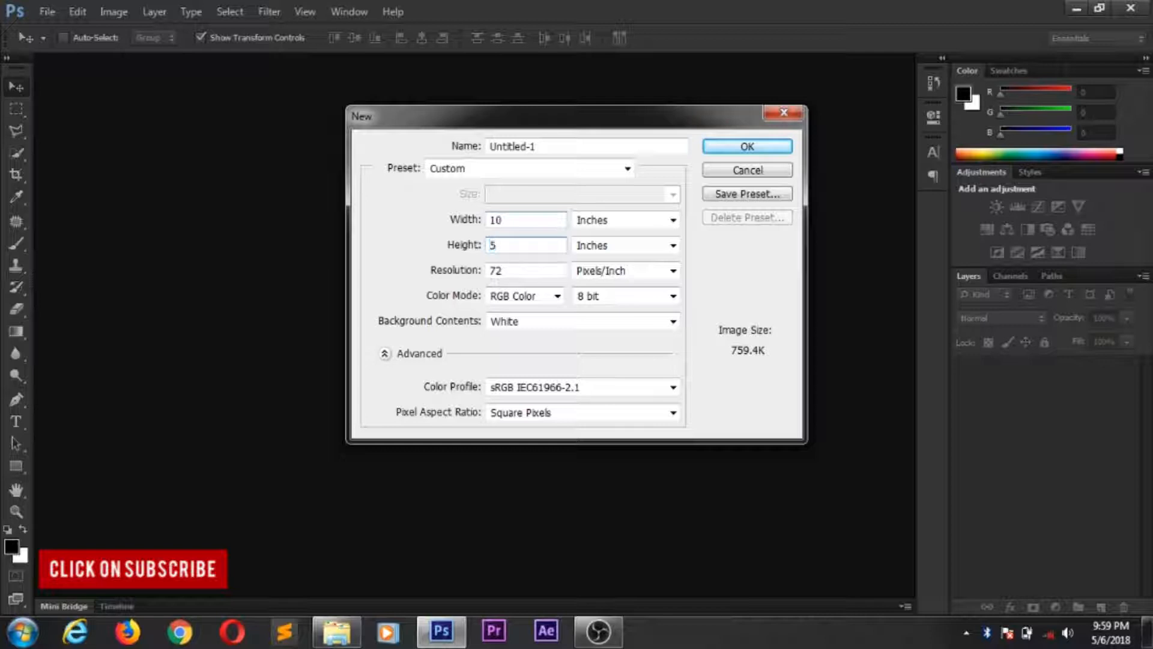
- Create a new document named "photoshop Basics" with a height of 10 inches and white background contents
{"action": "type", "text": "10"}
{"action": "left_click", "coordinate": [594, 147]}
{"action": "left_click_drag", "start_coordinate": [580, 147], "coordinate": [492, 148]}
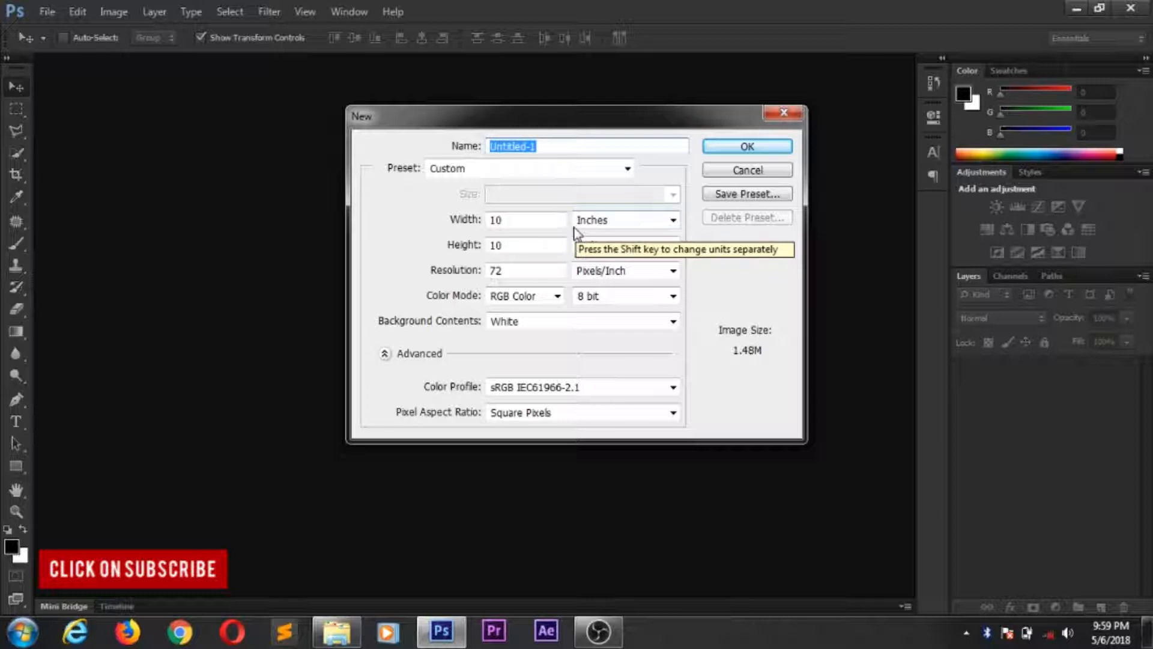
{"action": "type", "text": "ph"}
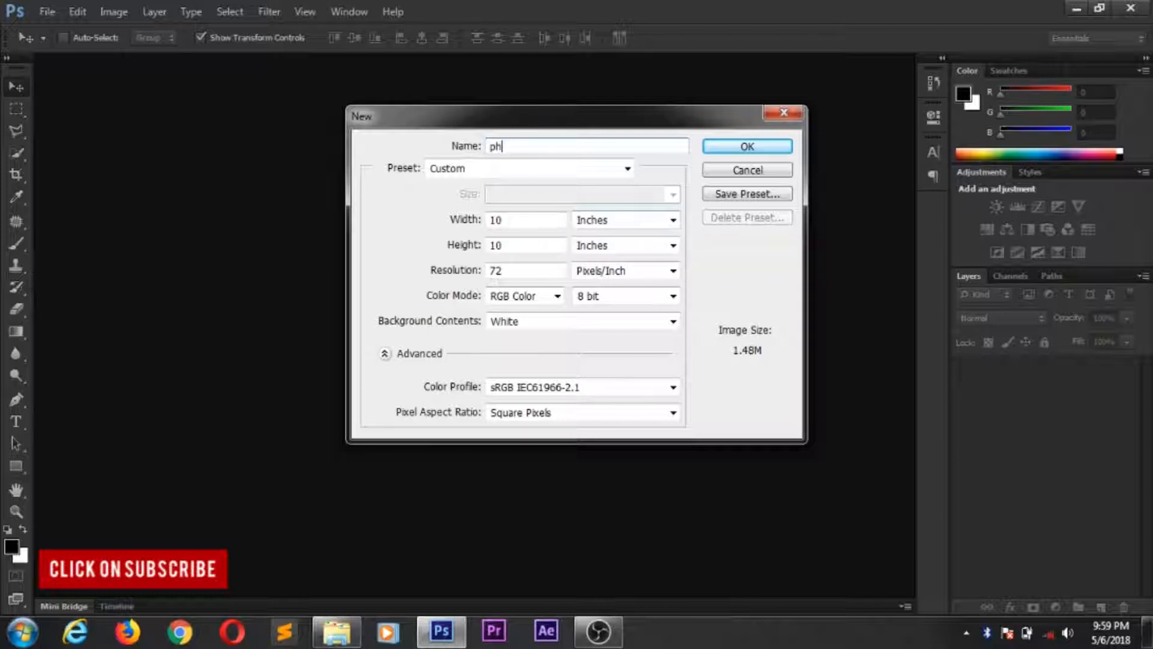
{"action": "type", "text": "otoshop Basics"}
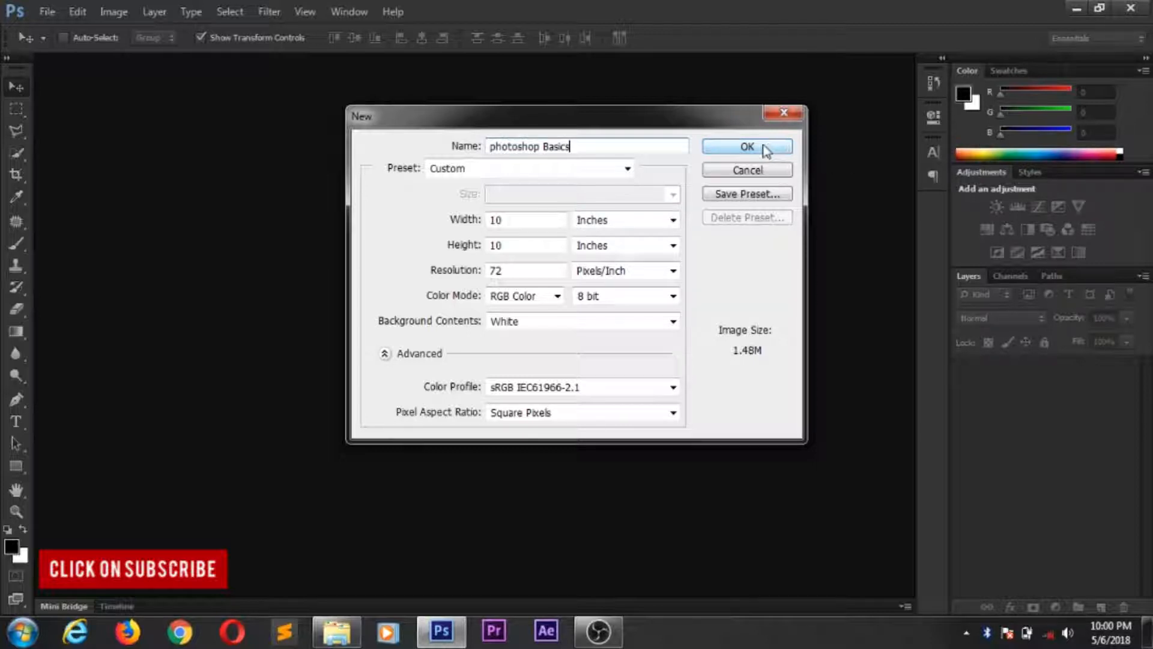
{"action": "left_click", "coordinate": [663, 326]}
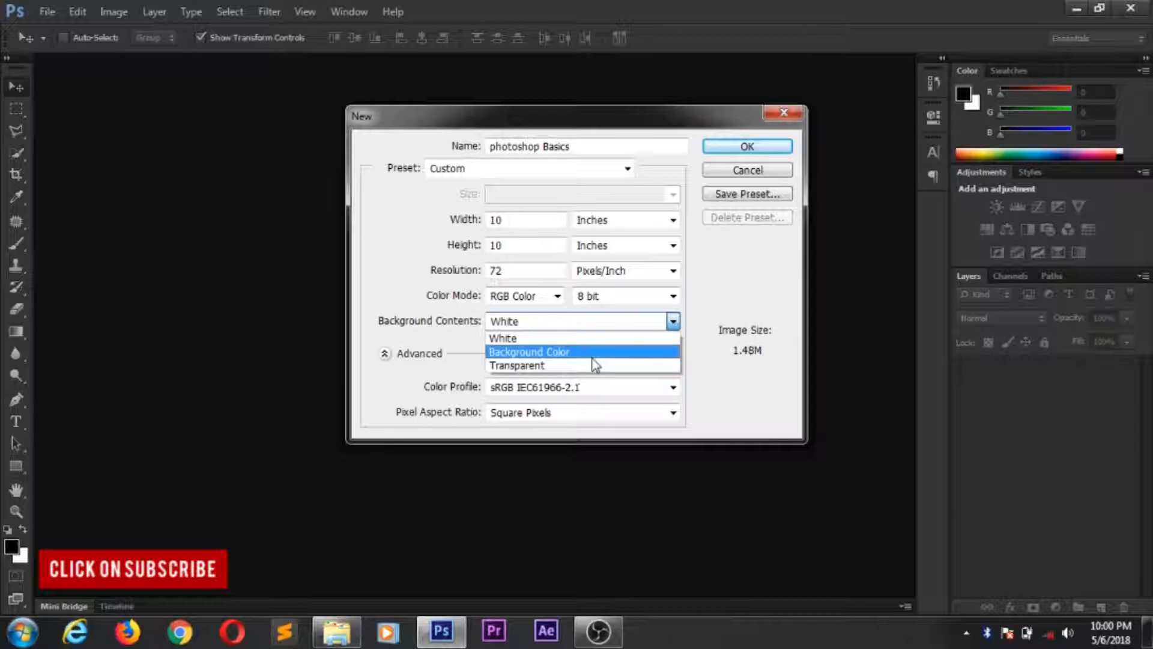
{"action": "left_click", "coordinate": [533, 339]}
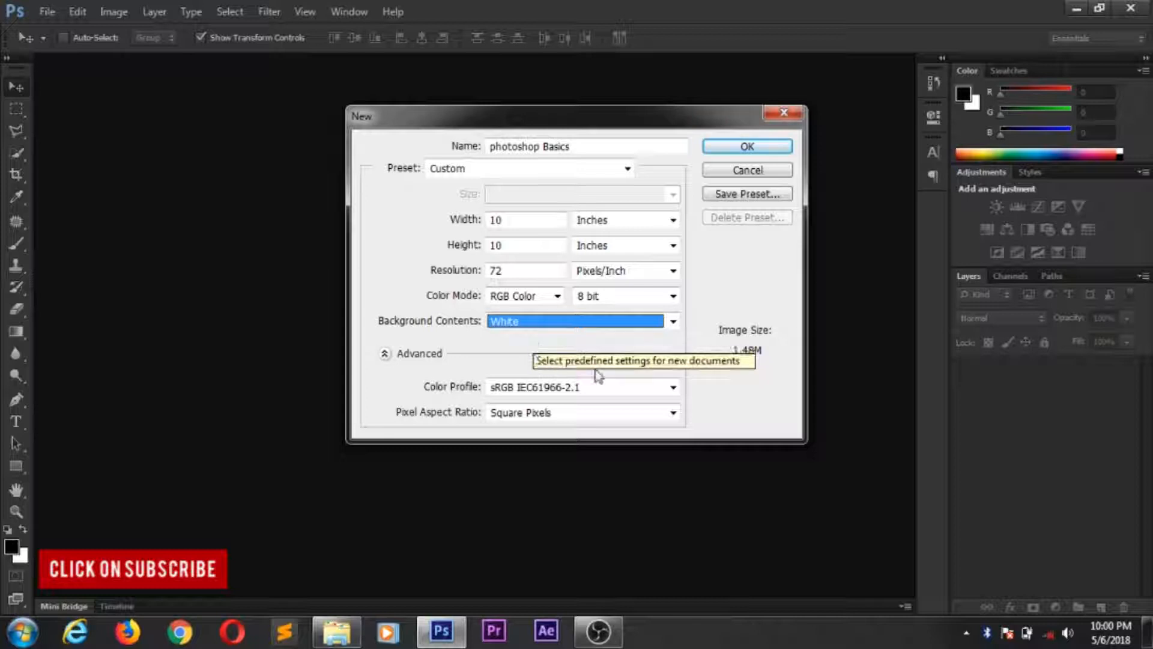
{"action": "left_click", "coordinate": [769, 145]}
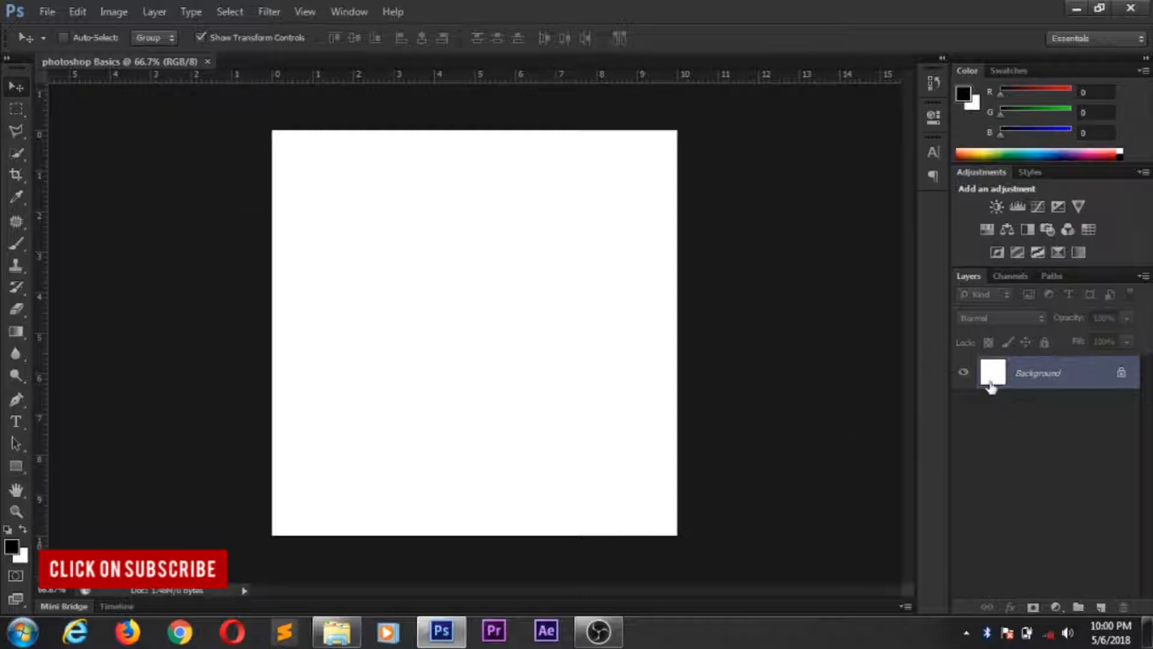
- Convert the locked Background into a regular layer named "TEST MOVE TOOL"
{"action": "double_click", "coordinate": [1049, 374]}
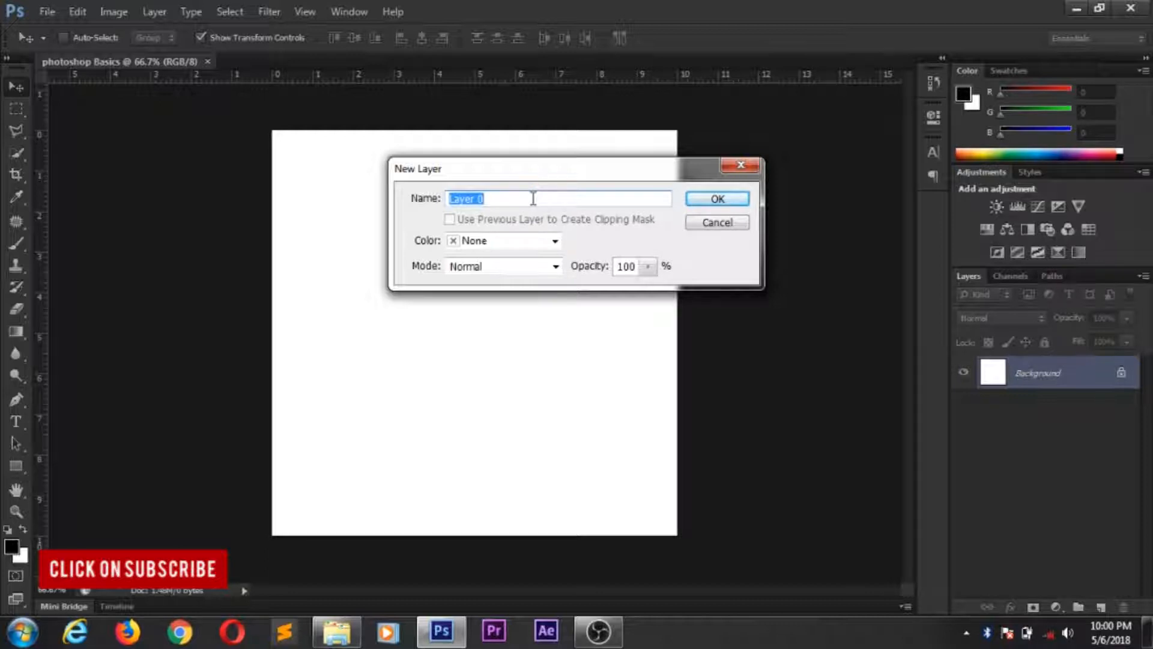
{"action": "type", "text": "TEST MOVE TOOL"}
{"action": "left_click", "coordinate": [710, 203]}
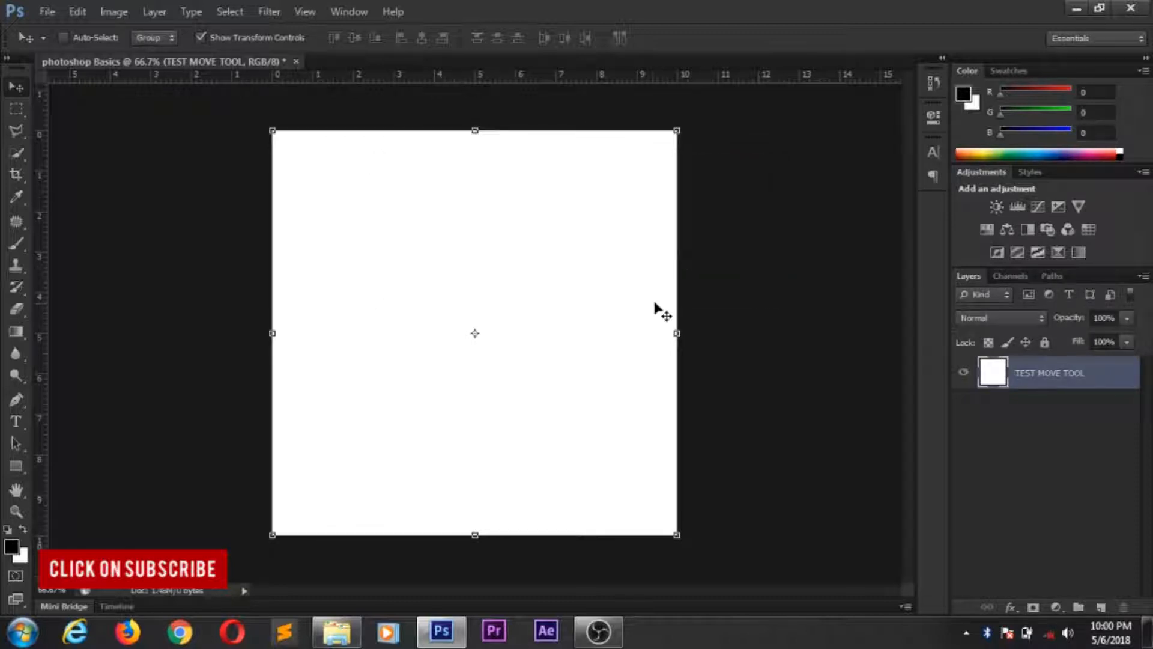
- Move the white layer around the canvas, leaving it offset toward the canvas's lower-right corner
{"action": "left_click_drag", "start_coordinate": [546, 287], "coordinate": [504, 398]}
{"action": "left_click_drag", "start_coordinate": [407, 407], "coordinate": [197, 204]}
{"action": "left_click_drag", "start_coordinate": [435, 273], "coordinate": [619, 322]}
{"action": "left_click_drag", "start_coordinate": [476, 234], "coordinate": [685, 431]}
{"action": "left_click_drag", "start_coordinate": [554, 342], "coordinate": [633, 407]}
{"action": "left_click_drag", "start_coordinate": [534, 363], "coordinate": [556, 386]}
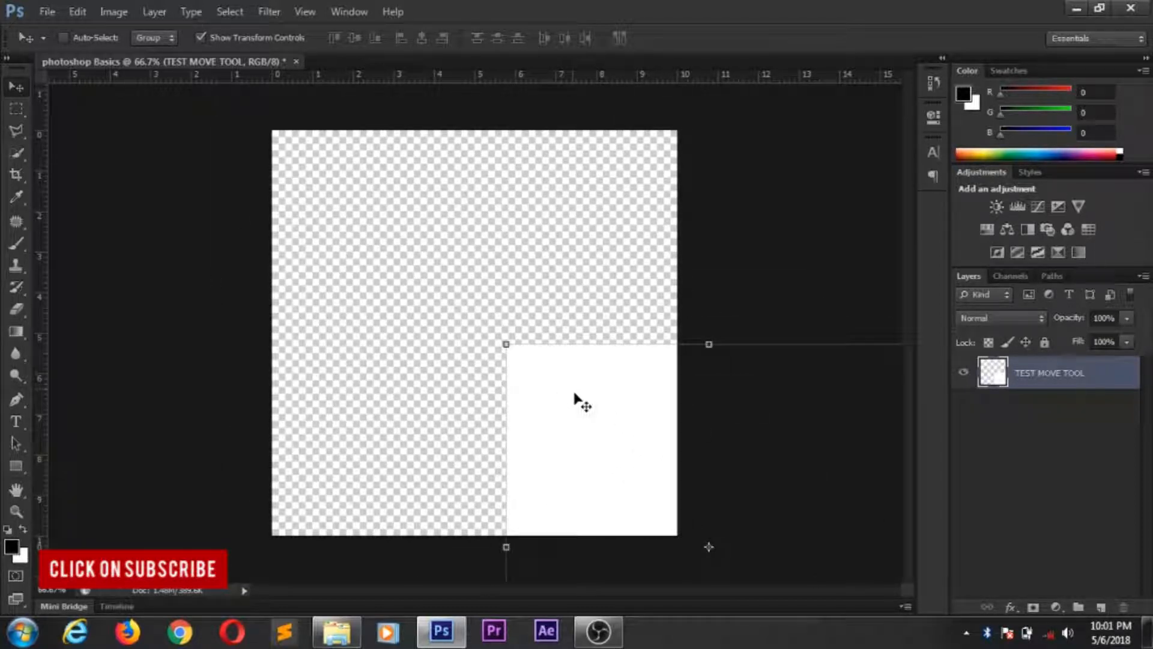
{"action": "left_click_drag", "start_coordinate": [447, 294], "coordinate": [375, 231]}
{"action": "left_click_drag", "start_coordinate": [478, 303], "coordinate": [468, 291]}
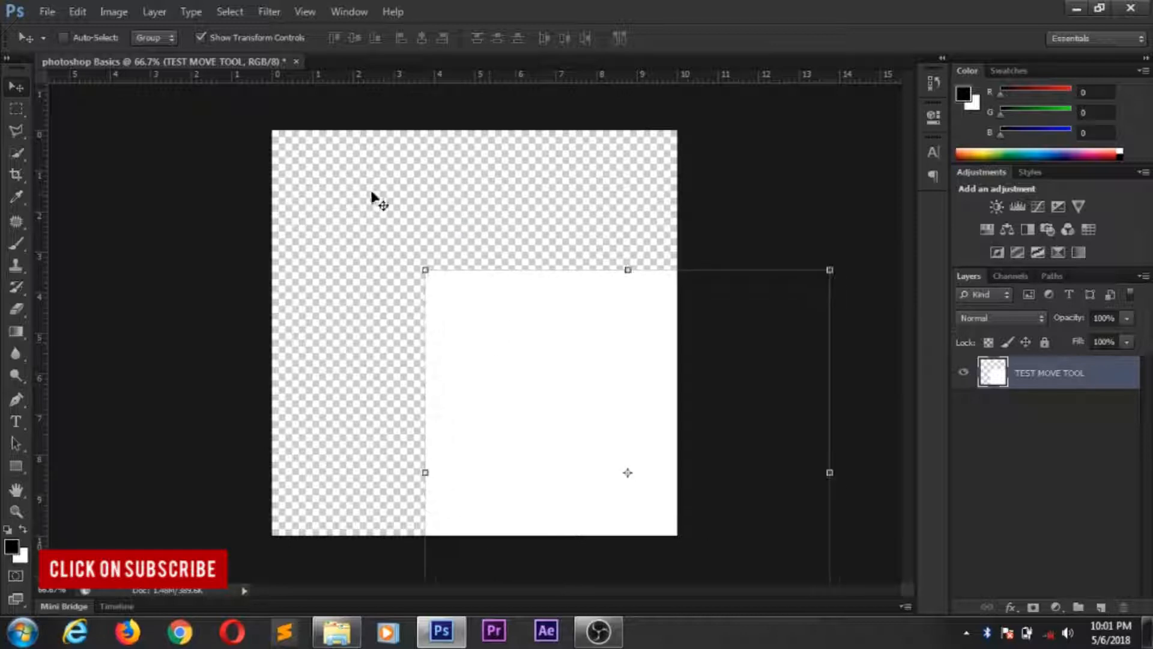
- Move the white layer back with the Move tool so it fills the canvas, and deselect the layer
{"action": "left_click", "coordinate": [14, 108]}
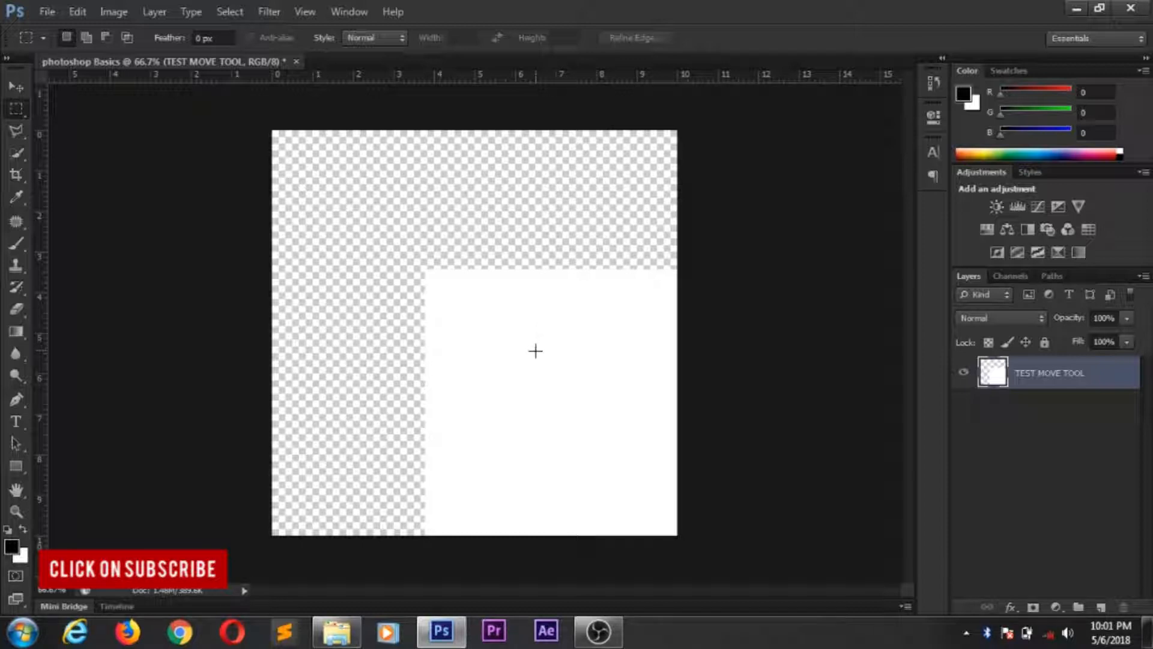
{"action": "left_click", "coordinate": [18, 86]}
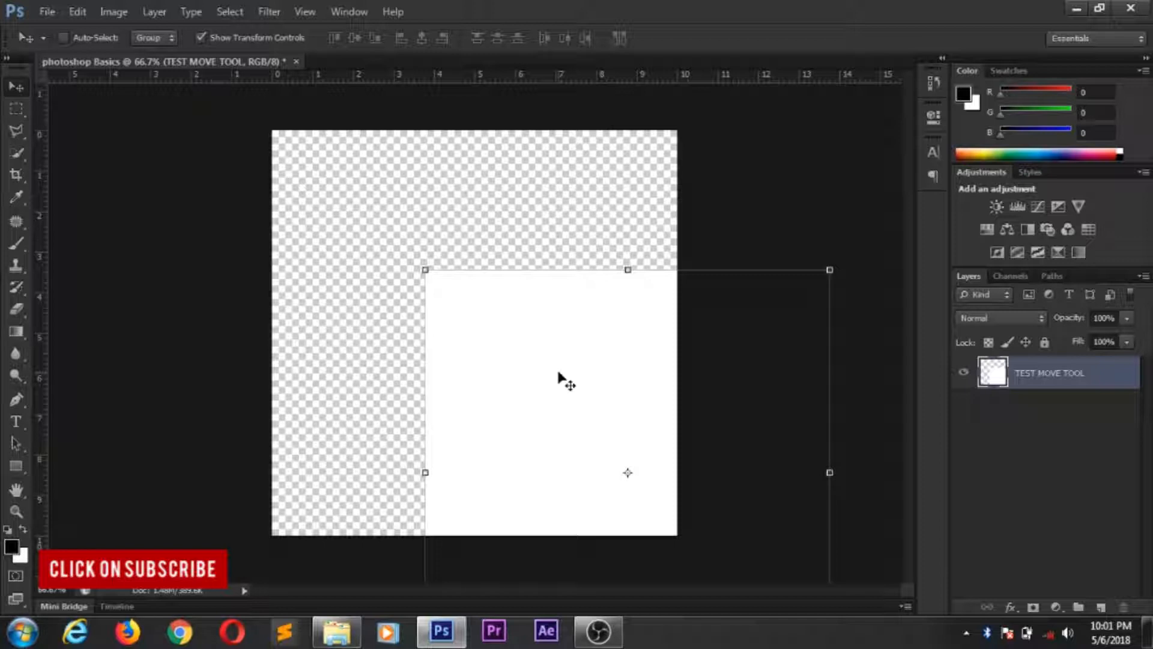
{"action": "left_click_drag", "start_coordinate": [579, 398], "coordinate": [425, 222]}
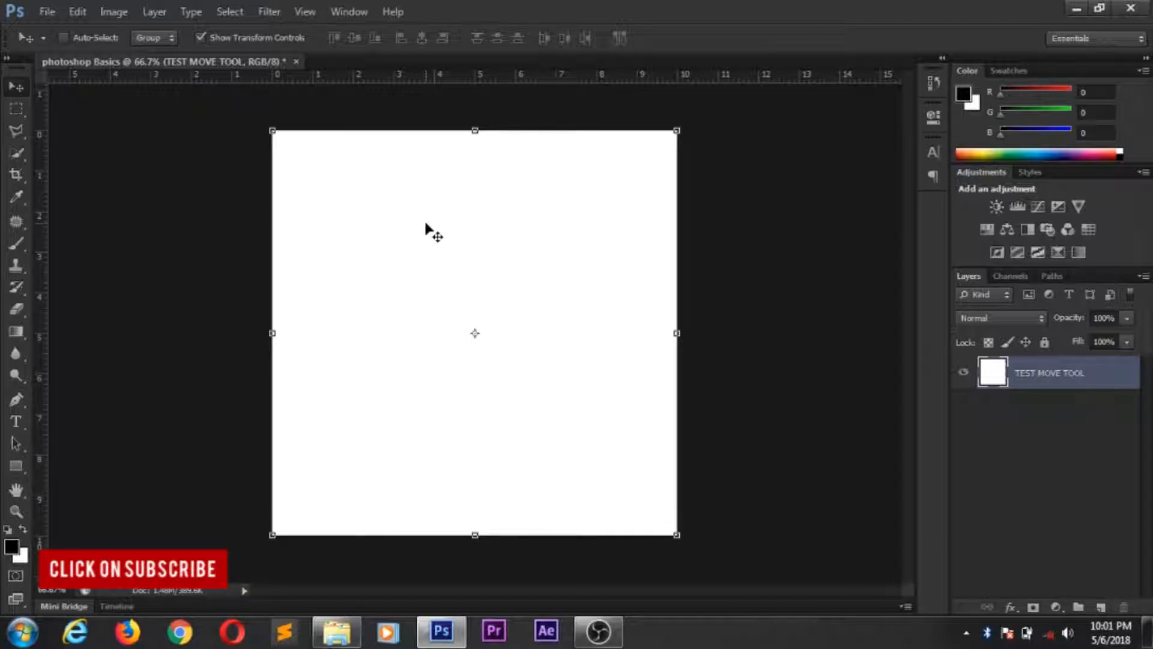
{"action": "left_click", "coordinate": [763, 258]}
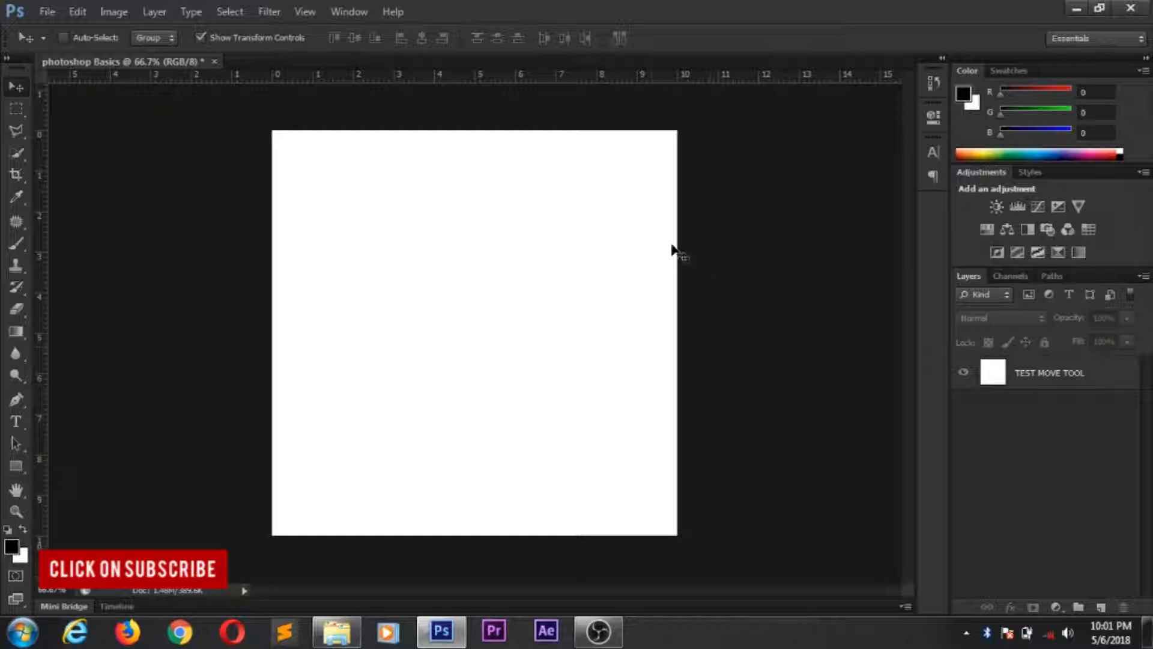
- Place the colourful abstract squares image, whose file name begins with "66ca8ebe0673c9f", from the Downloads folder into the document
{"action": "left_click", "coordinate": [47, 12]}
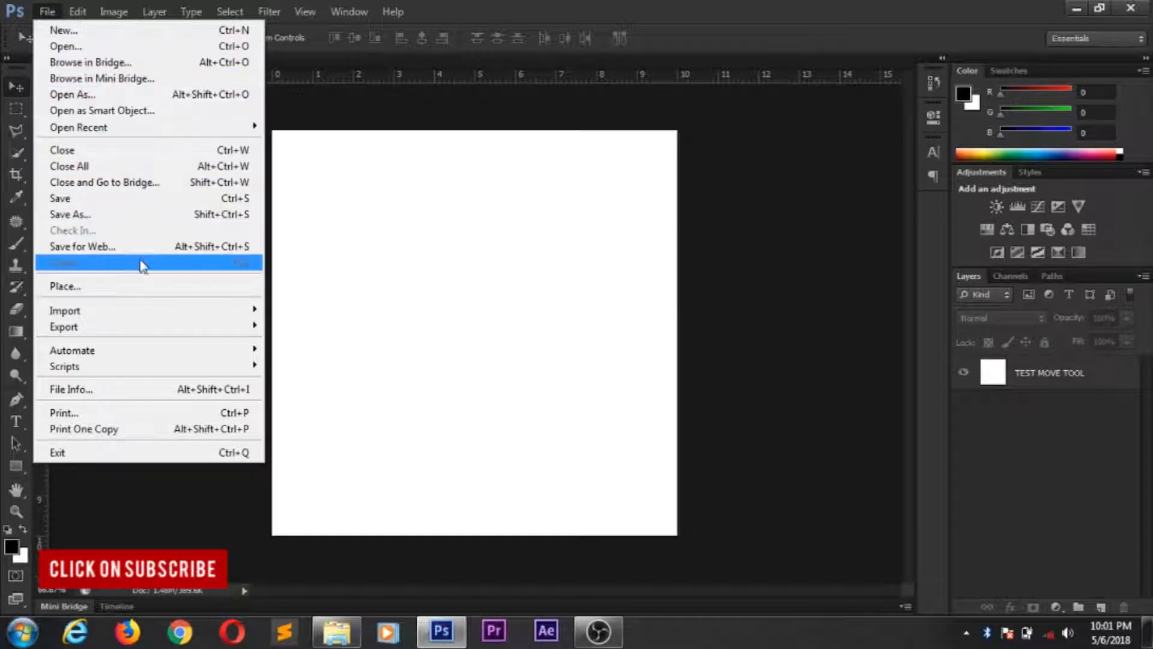
{"action": "left_click", "coordinate": [138, 287]}
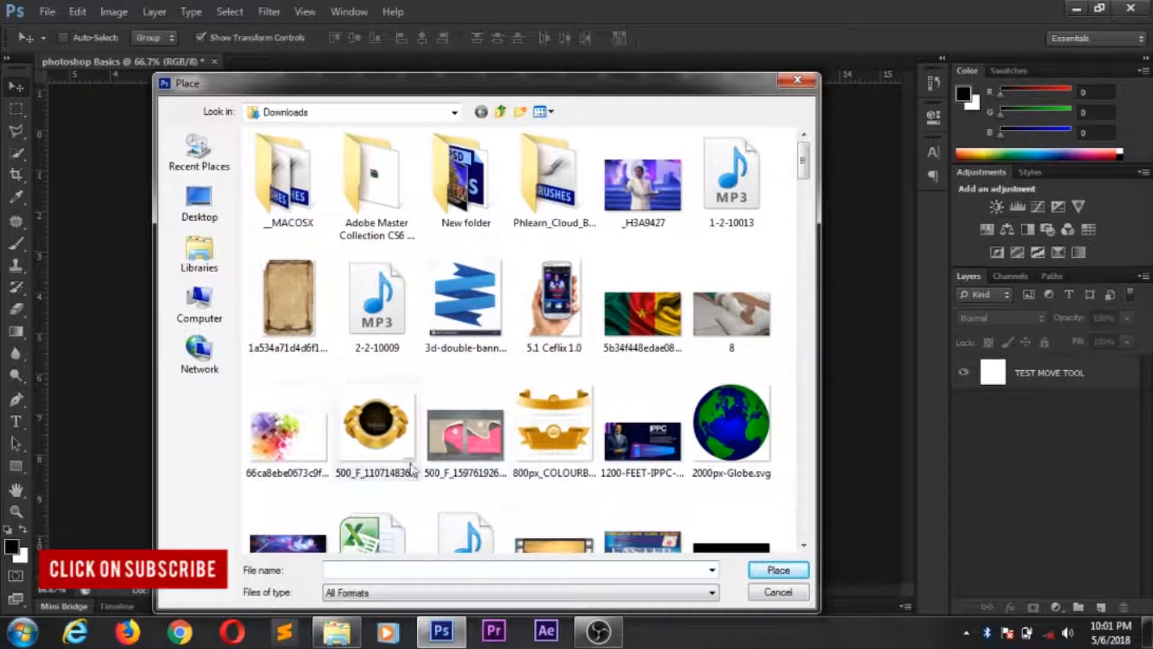
{"action": "left_click", "coordinate": [287, 431]}
{"action": "left_click", "coordinate": [777, 570]}
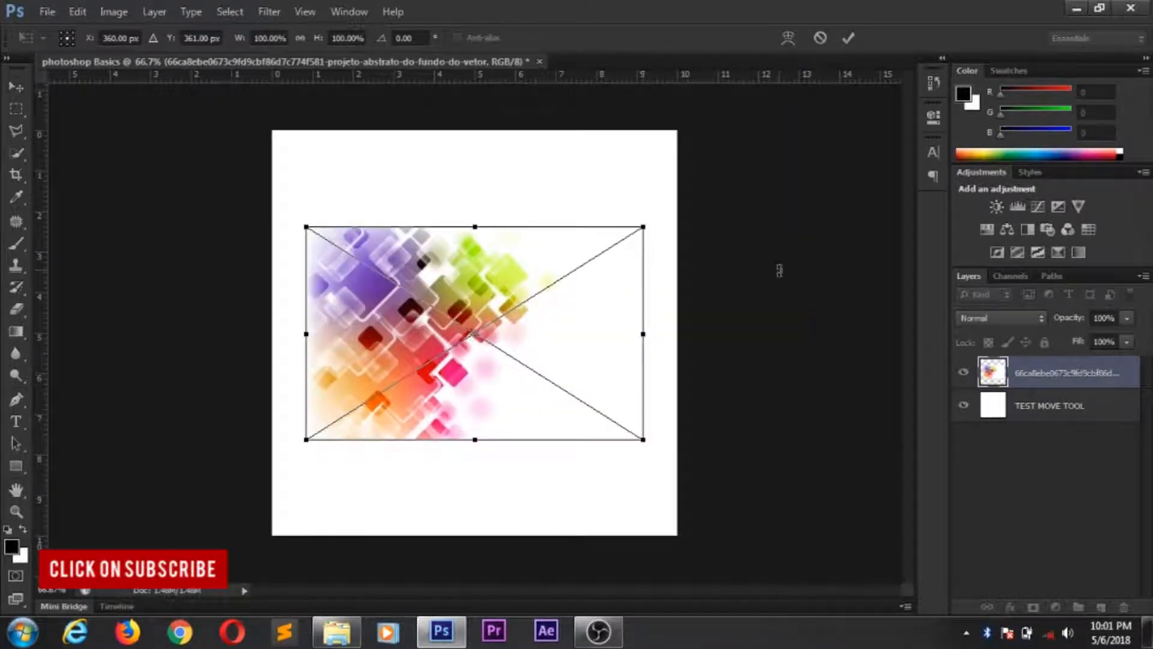
- Commit the placed image and move it around the canvas, leaving it slightly above and left of the canvas centre
{"action": "left_click_drag", "start_coordinate": [499, 290], "coordinate": [472, 220]}
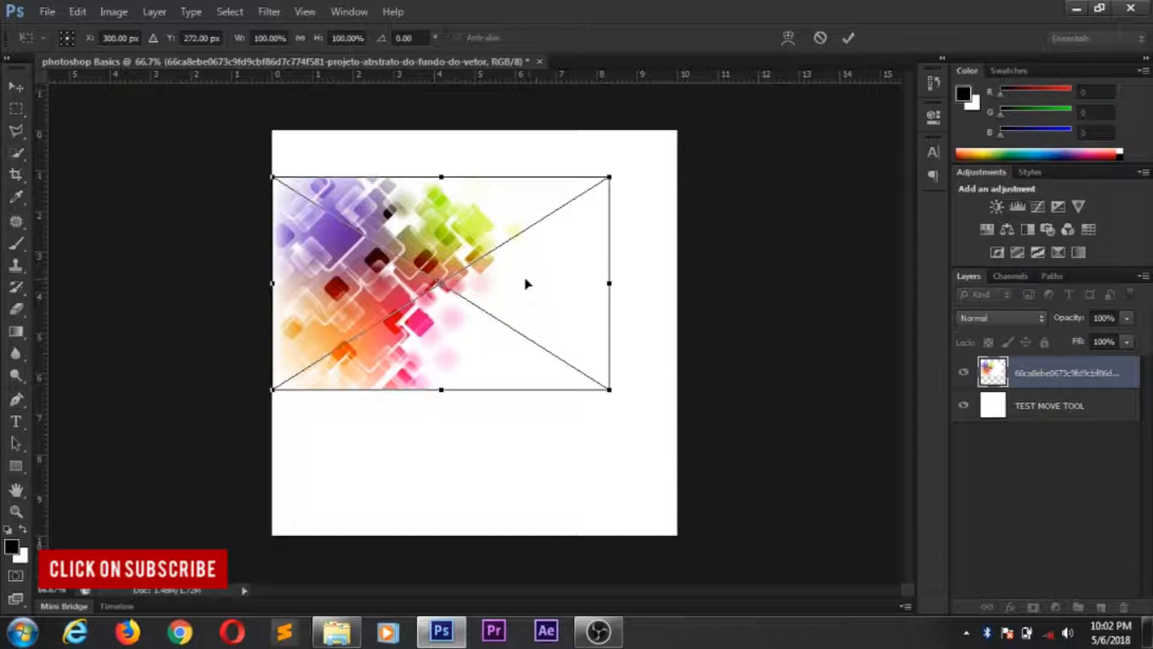
{"action": "left_click_drag", "start_coordinate": [481, 250], "coordinate": [473, 190]}
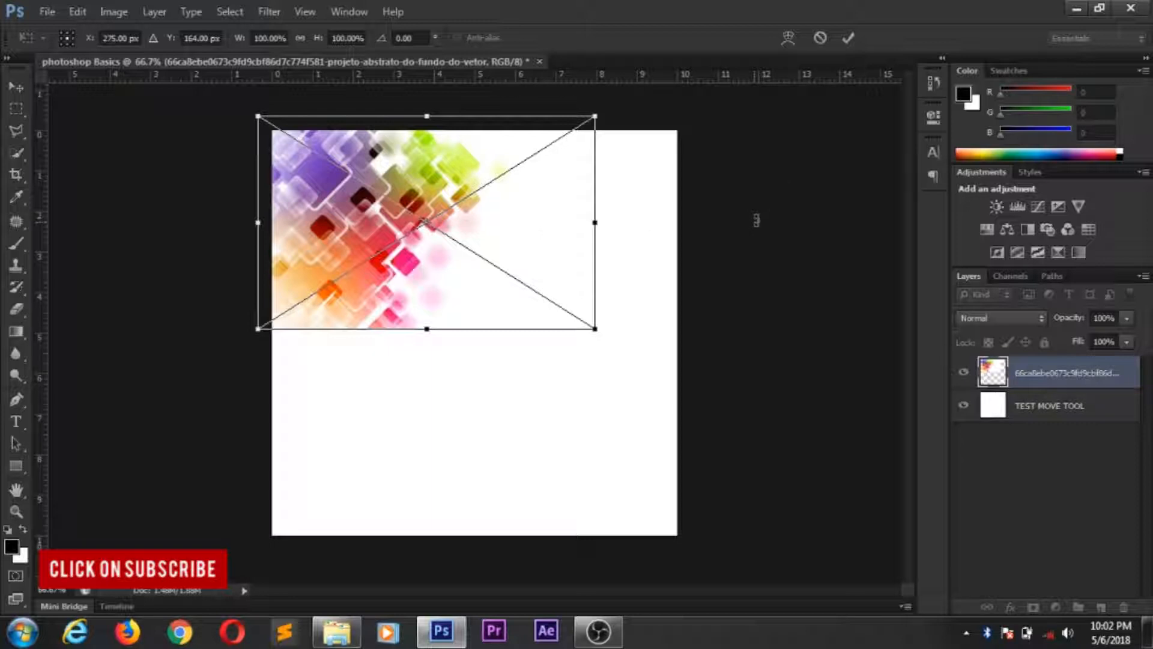
{"action": "left_click", "coordinate": [848, 38]}
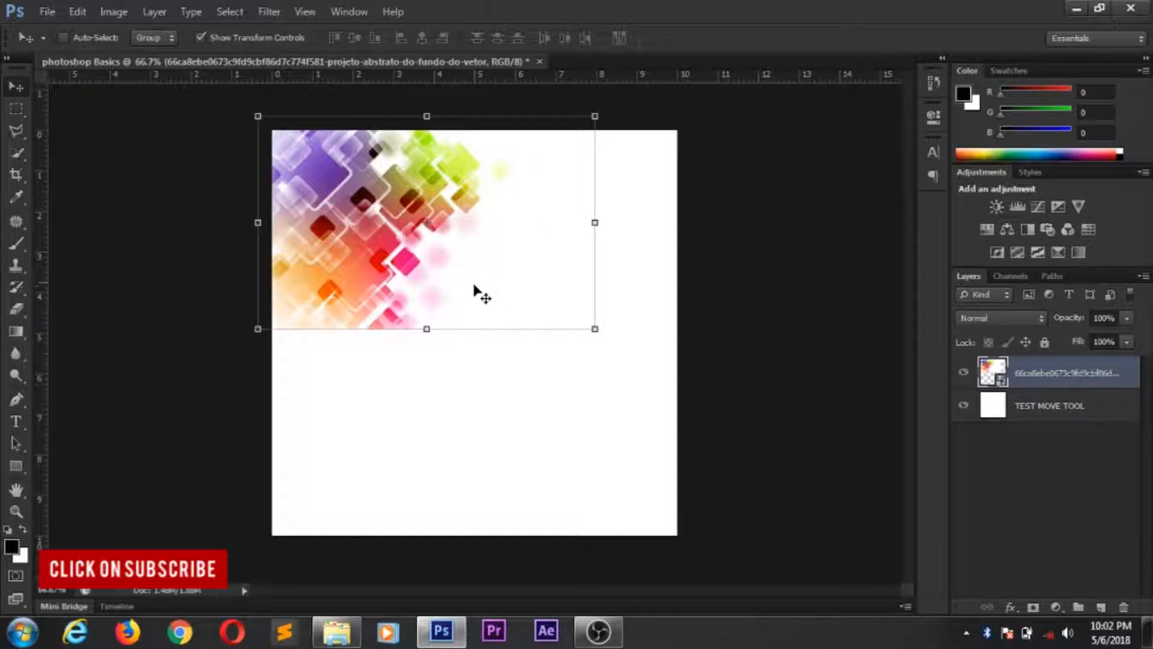
{"action": "left_click_drag", "start_coordinate": [509, 240], "coordinate": [585, 330]}
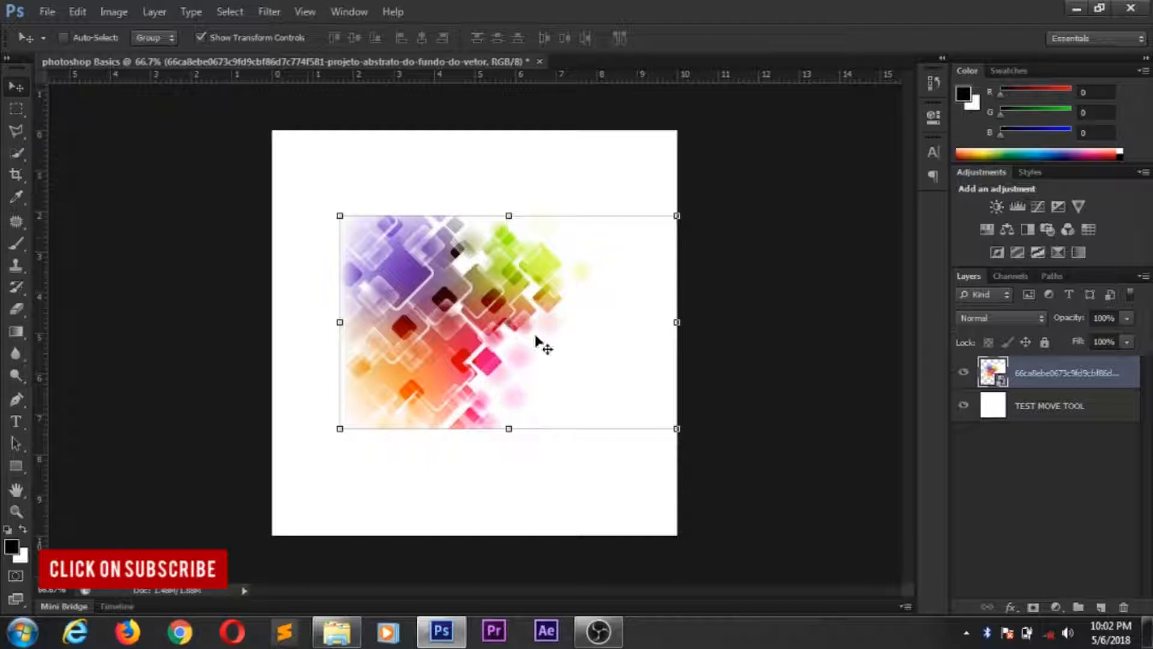
{"action": "left_click_drag", "start_coordinate": [531, 286], "coordinate": [514, 277]}
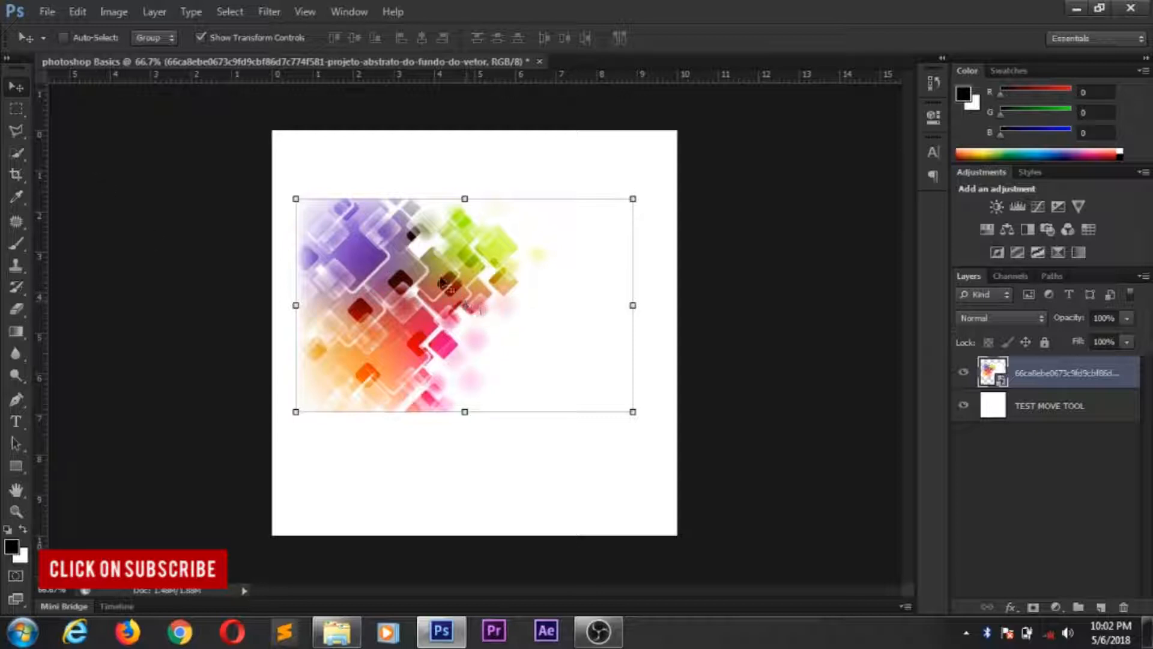
- Draw a small rectangular marquee selection over the white area just beside the image's pink circles
{"action": "left_click", "coordinate": [17, 108]}
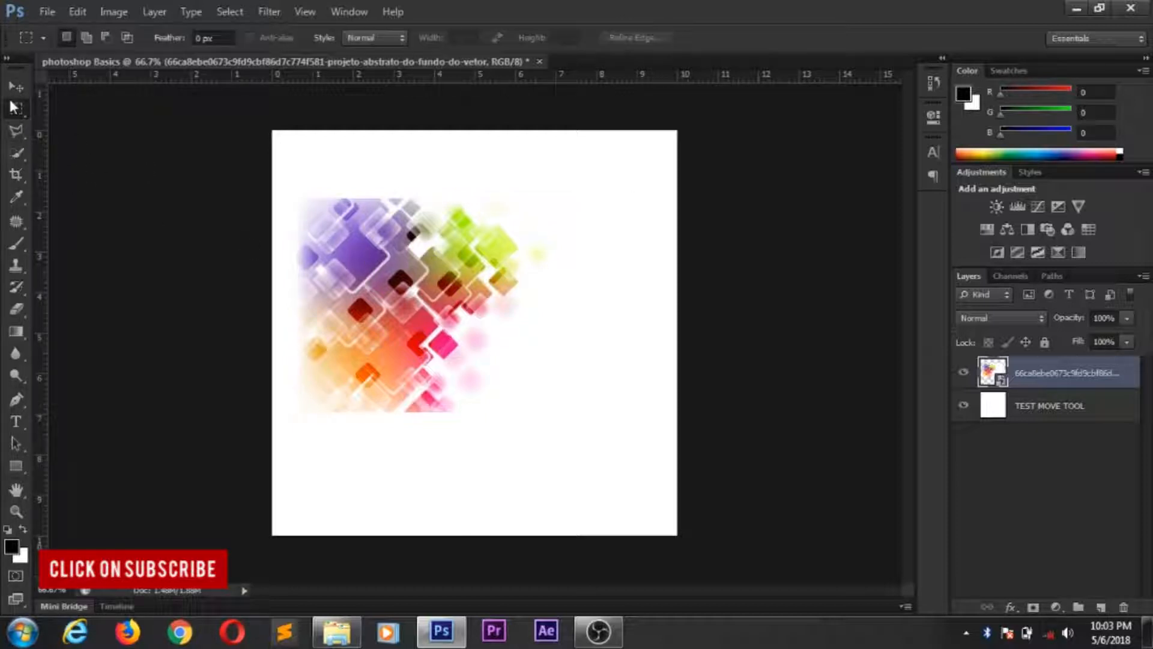
{"action": "left_click_drag", "start_coordinate": [422, 248], "coordinate": [481, 337]}
{"action": "left_click_drag", "start_coordinate": [481, 337], "coordinate": [549, 384]}
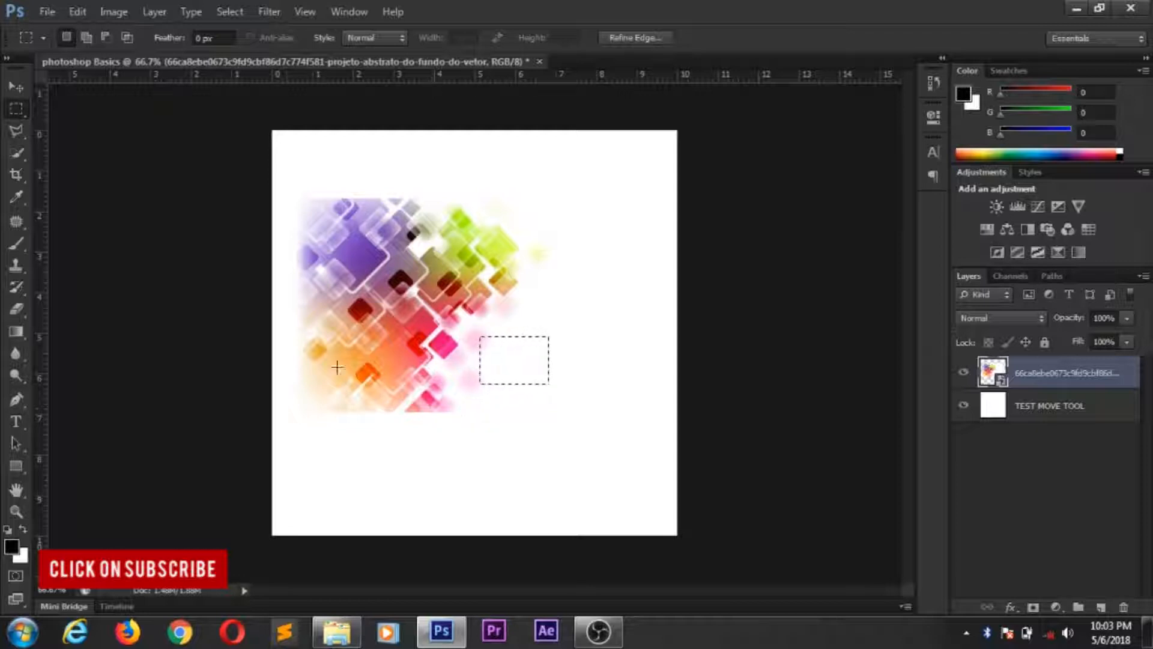
- Choose the Eraser tool and rasterize the placed image layer so its pixels can be erased
{"action": "left_click", "coordinate": [17, 310]}
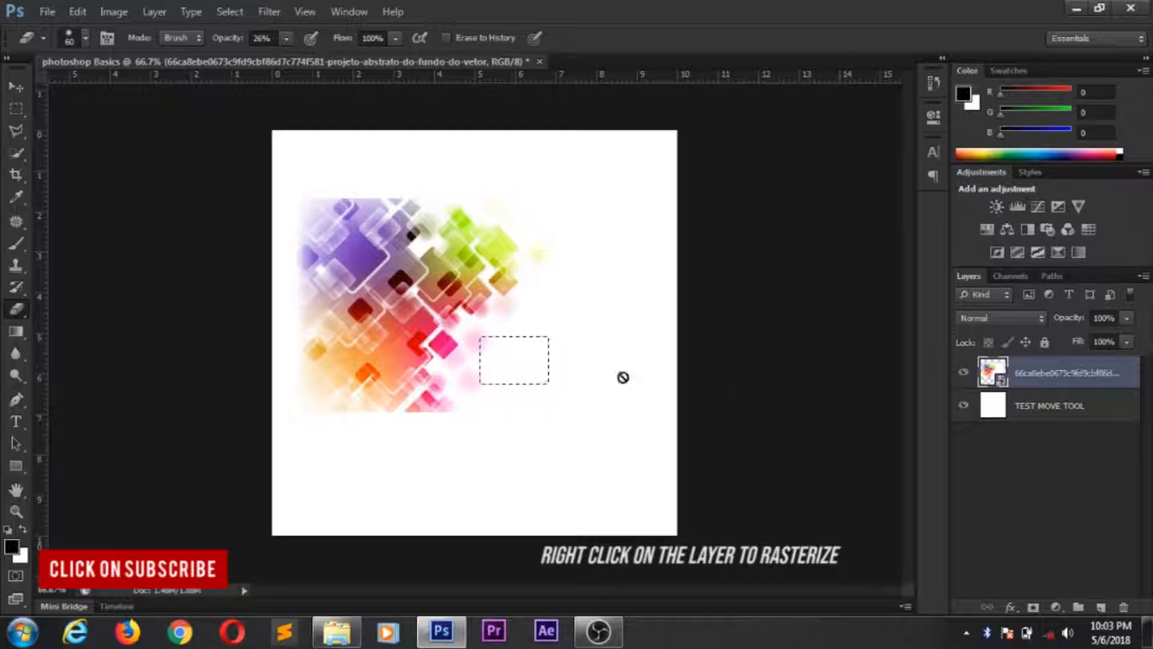
{"action": "right_click", "coordinate": [1040, 382]}
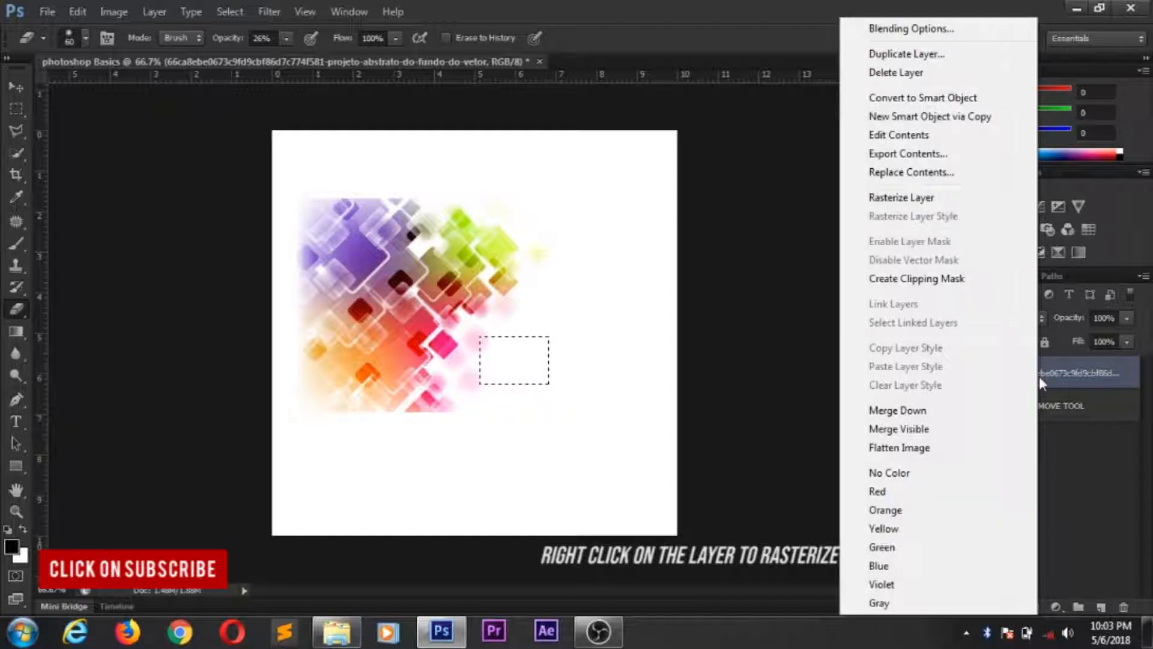
{"action": "left_click", "coordinate": [935, 201]}
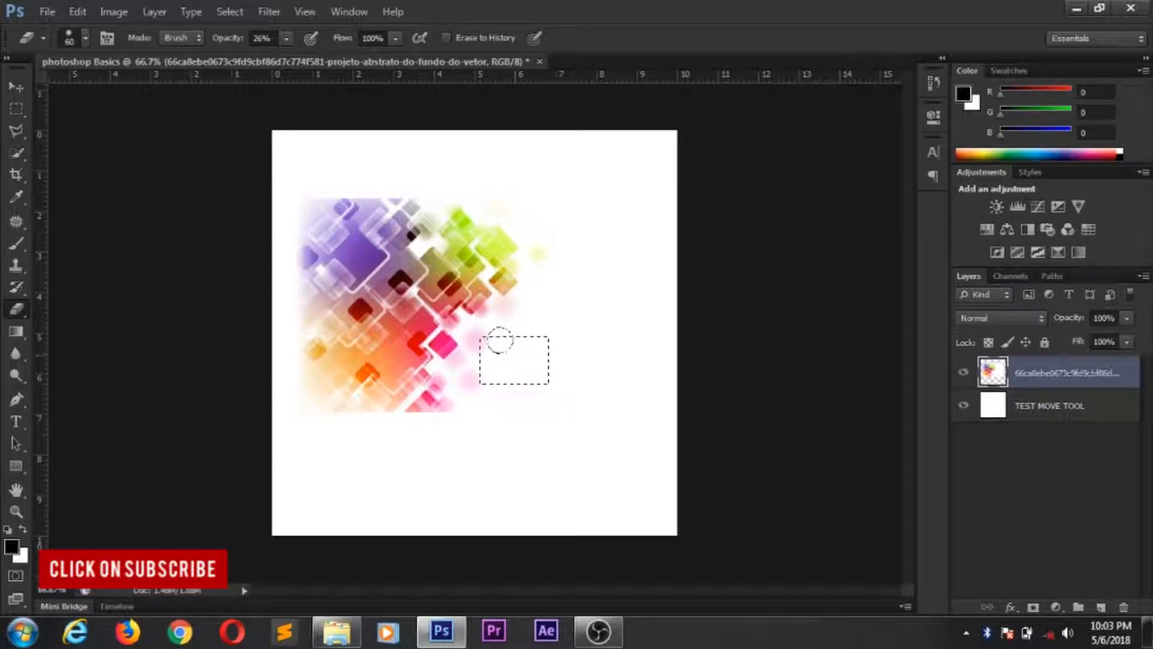
- Set the Eraser to a soft round brush of 21 px with 99% opacity
{"action": "left_click", "coordinate": [86, 39]}
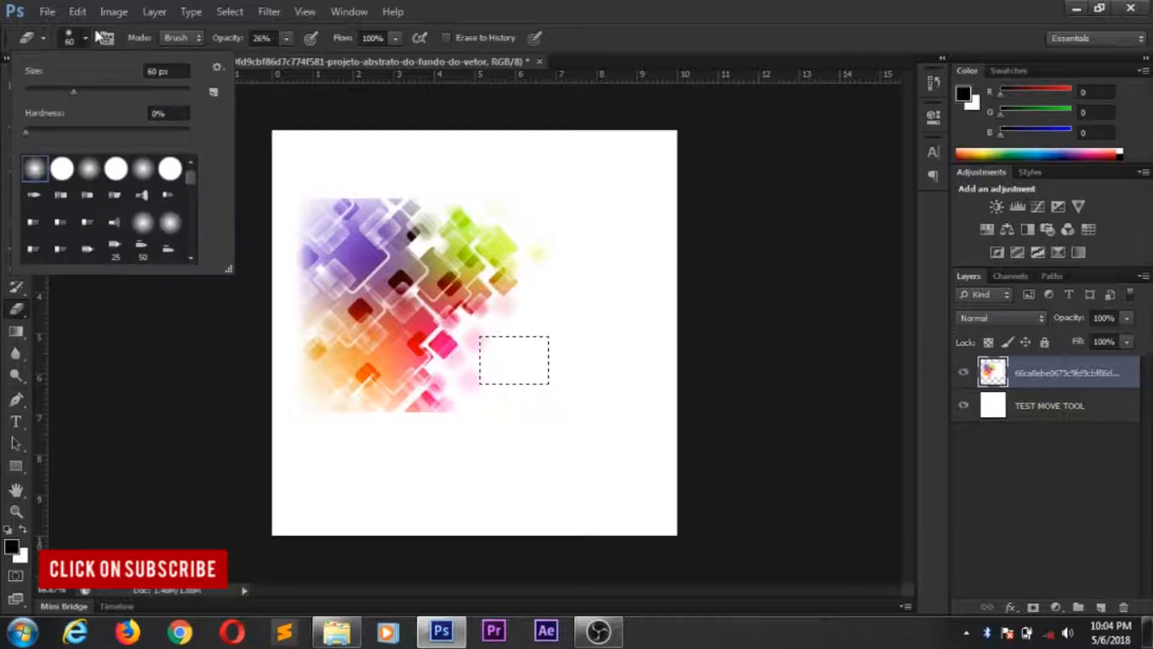
{"action": "left_click", "coordinate": [73, 92]}
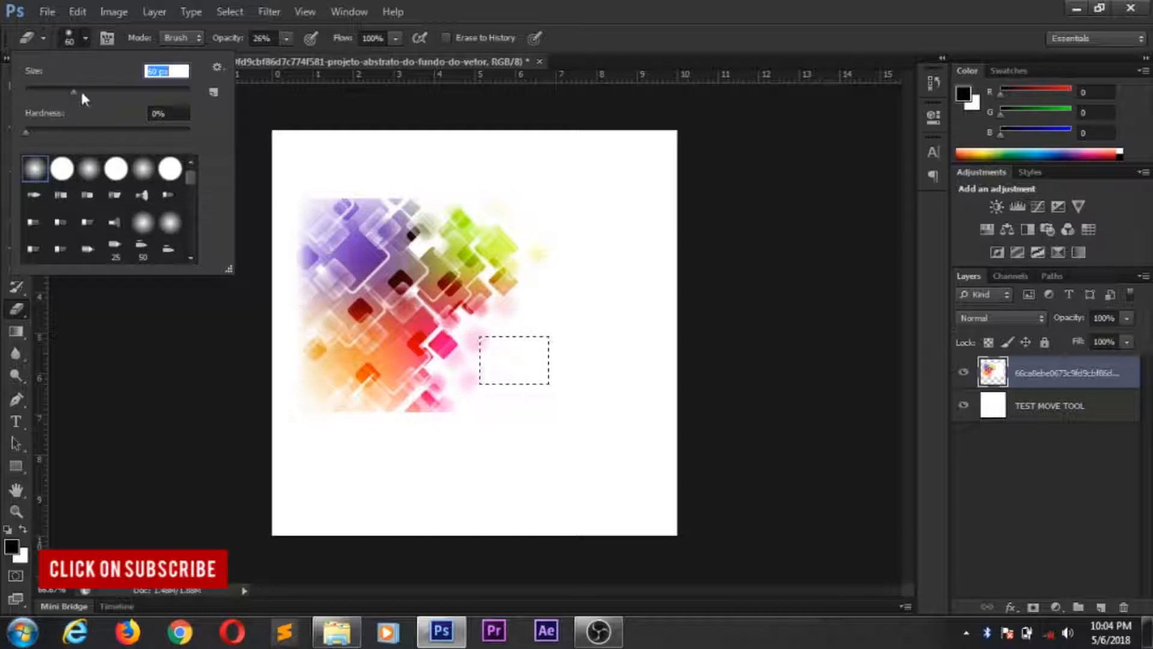
{"action": "left_click_drag", "start_coordinate": [46, 95], "coordinate": [42, 95]}
{"action": "left_click", "coordinate": [40, 175]}
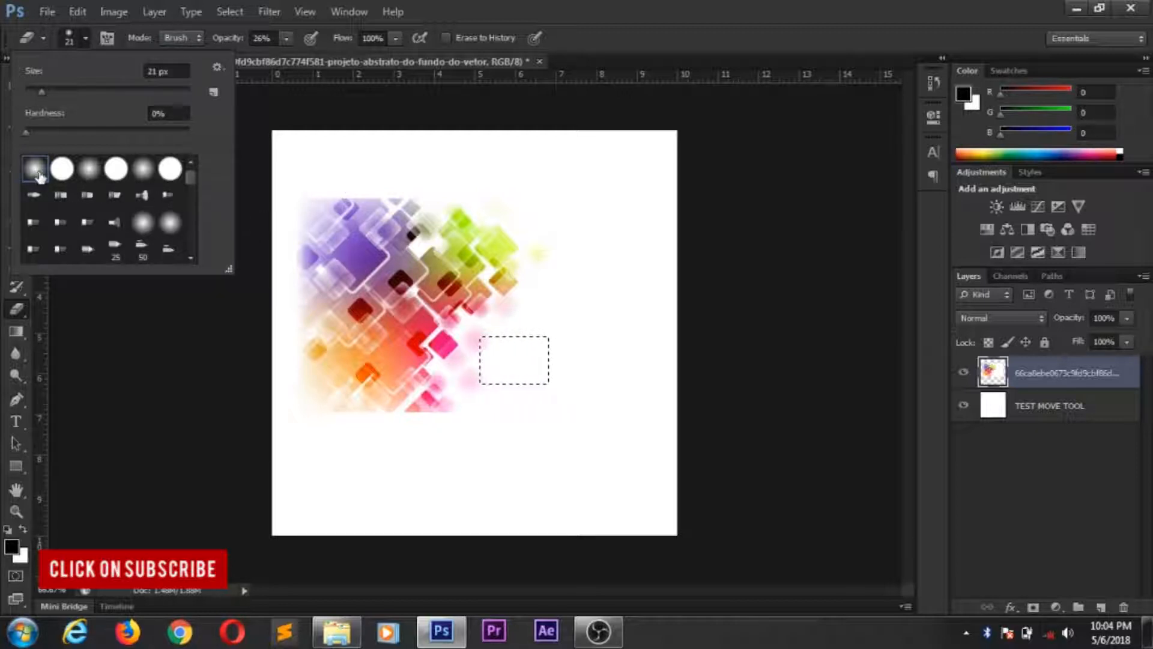
{"action": "left_click", "coordinate": [286, 39]}
{"action": "left_click_drag", "start_coordinate": [287, 56], "coordinate": [347, 73]}
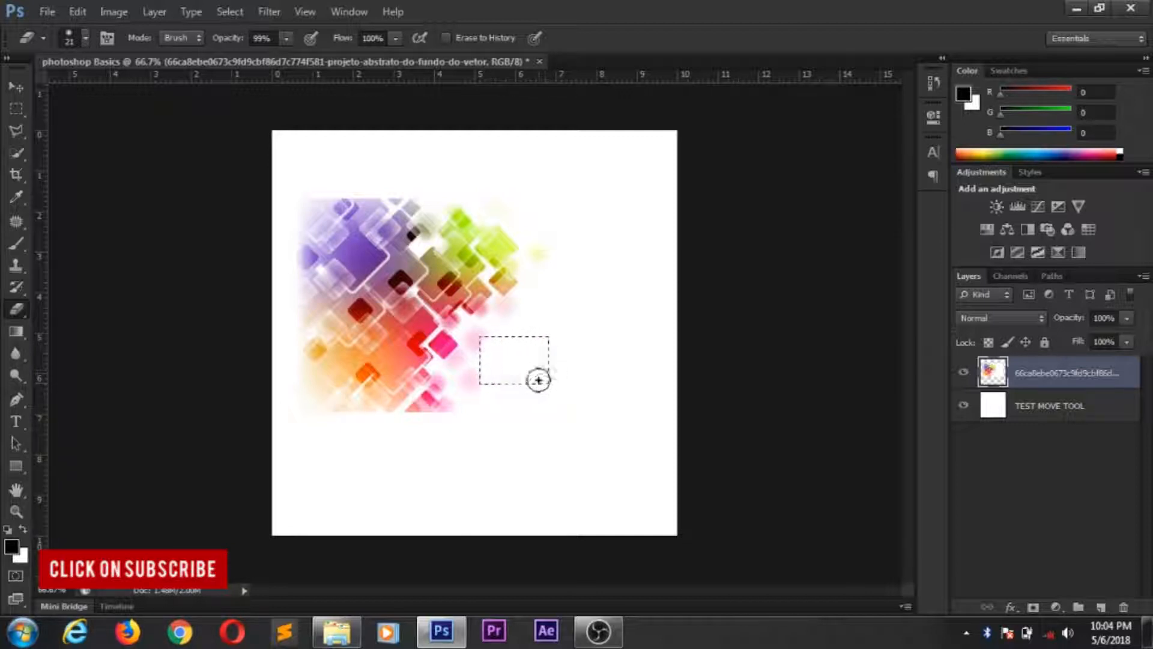
- Replace the selection with a roughly square marquee in the middle of the coloured pattern and erase its contents
{"action": "key", "text": "ctrl+d"}
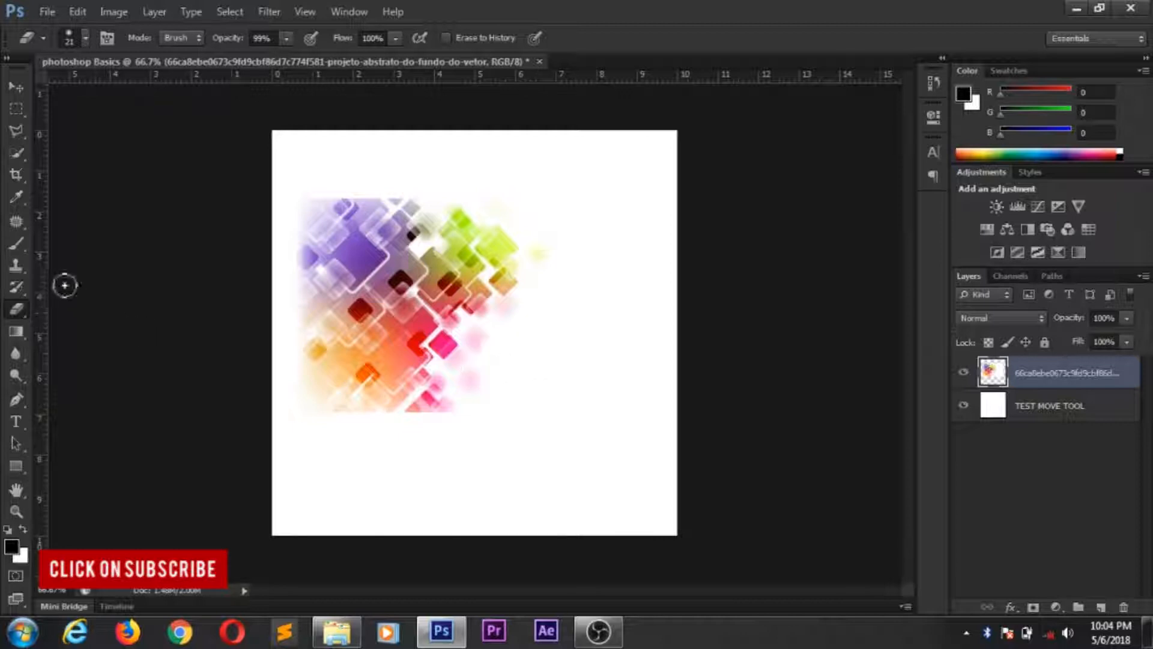
{"action": "left_click", "coordinate": [16, 109]}
{"action": "left_click_drag", "start_coordinate": [371, 259], "coordinate": [441, 333]}
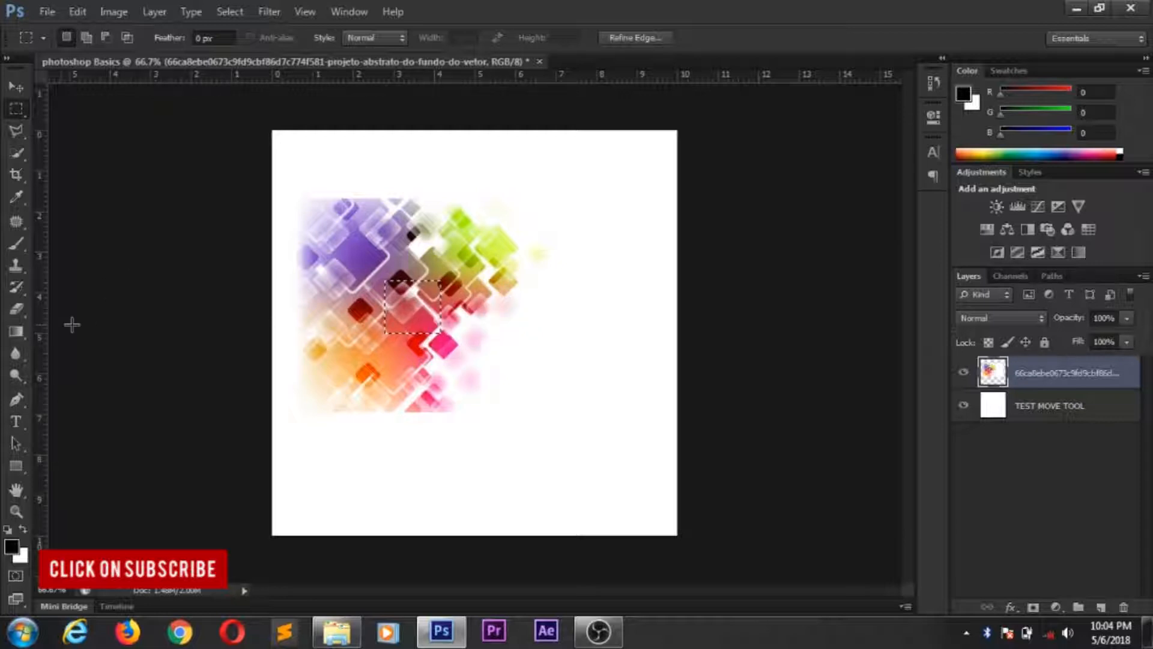
{"action": "left_click", "coordinate": [16, 308]}
{"action": "mouse_move", "coordinate": [396, 291]}
{"action": "left_mouse_down"}
{"action": "mouse_move", "coordinate": [420, 309]}
{"action": "mouse_move", "coordinate": [402, 294]}
{"action": "mouse_move", "coordinate": [391, 321]}
{"action": "mouse_move", "coordinate": [391, 287]}
{"action": "mouse_move", "coordinate": [437, 317]}
{"action": "left_mouse_up"}
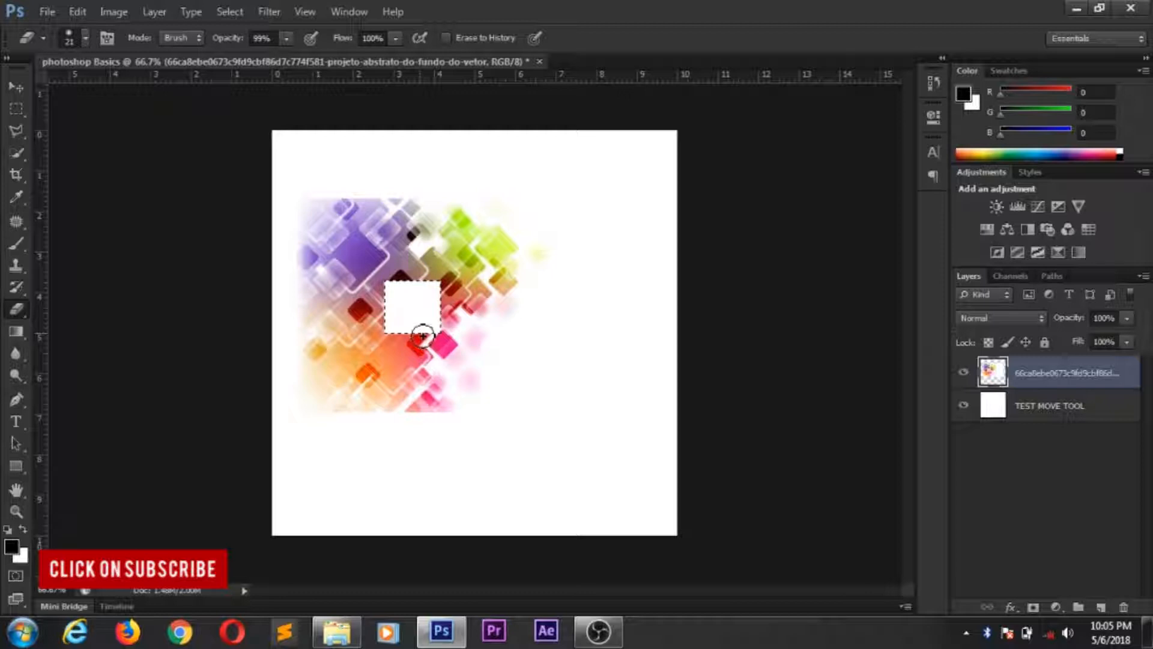
- Try to transform the square selection with the Move tool, shift it down over the red squares, and deselect
{"action": "left_click", "coordinate": [16, 90]}
{"action": "mouse_move", "coordinate": [440, 307]}
{"action": "left_mouse_down"}
{"action": "mouse_move", "coordinate": [472, 352]}
{"action": "mouse_move", "coordinate": [669, 442]}
{"action": "left_mouse_up"}
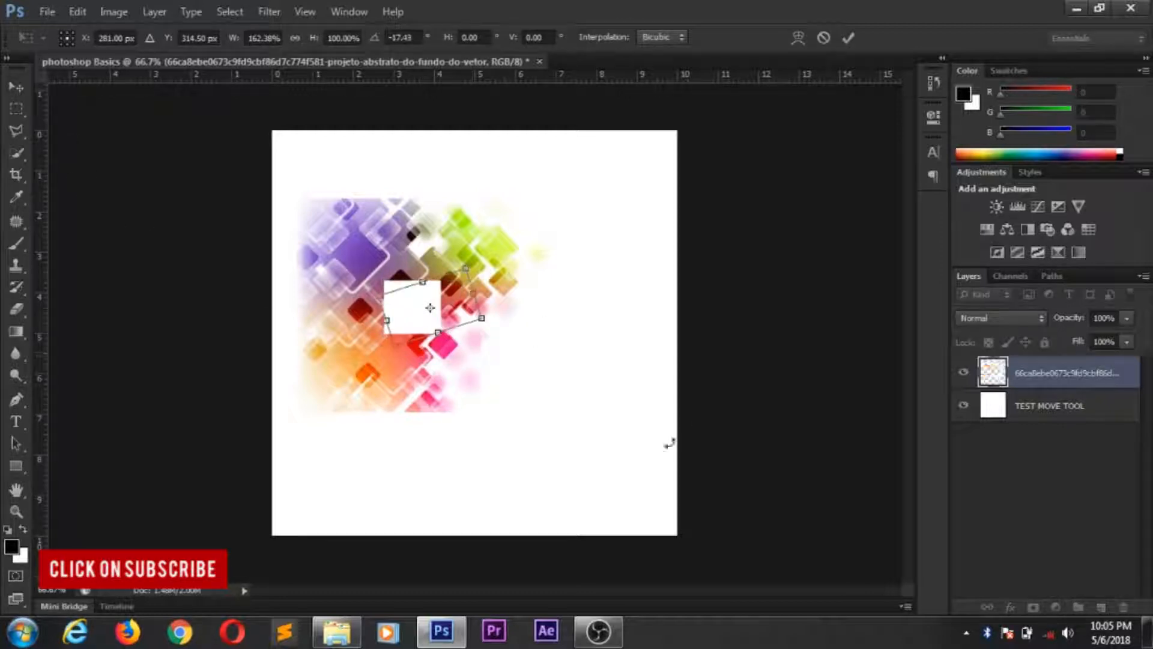
{"action": "left_click", "coordinate": [823, 38]}
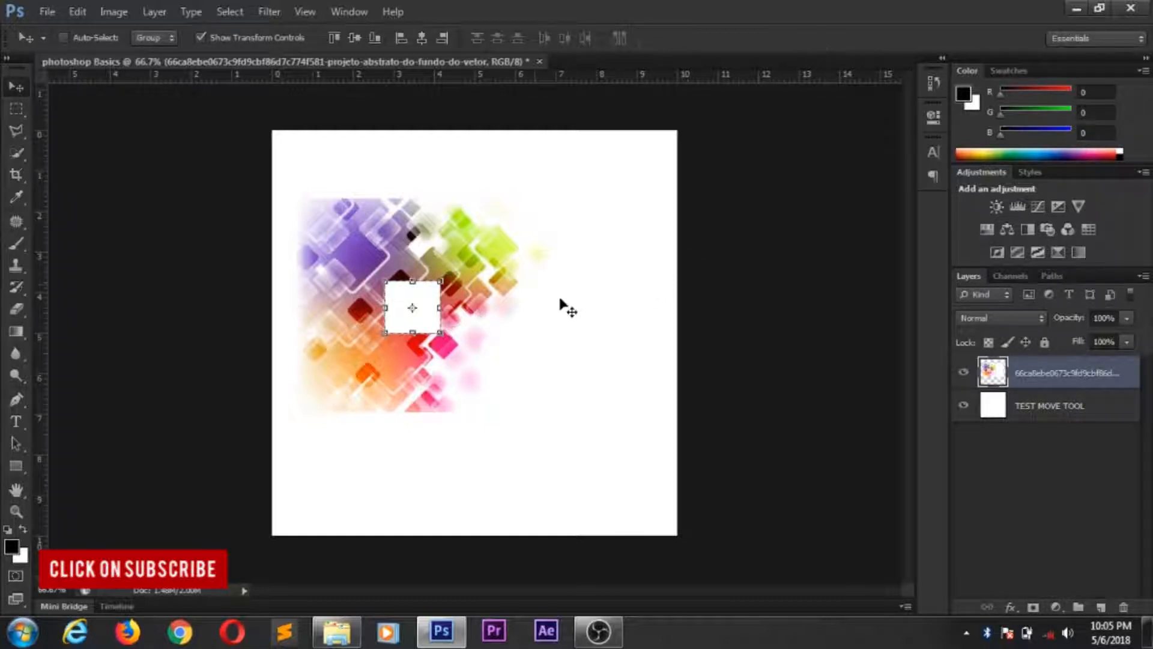
{"action": "left_click_drag", "start_coordinate": [431, 297], "coordinate": [456, 348]}
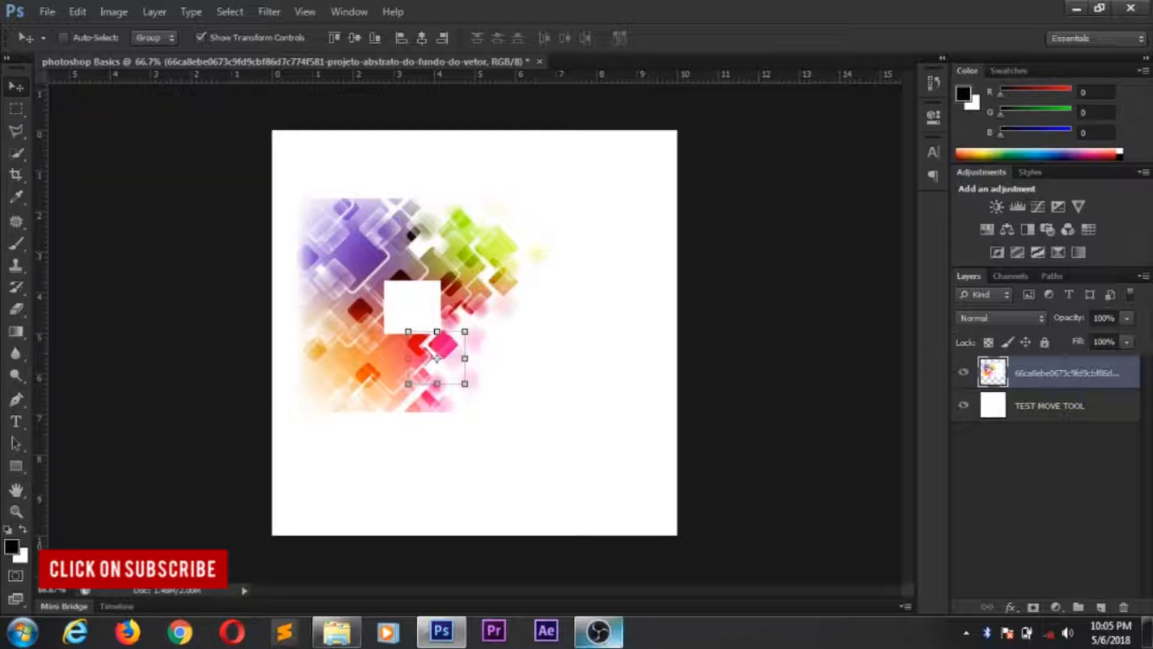
{"action": "left_click_drag", "start_coordinate": [452, 360], "coordinate": [450, 349]}
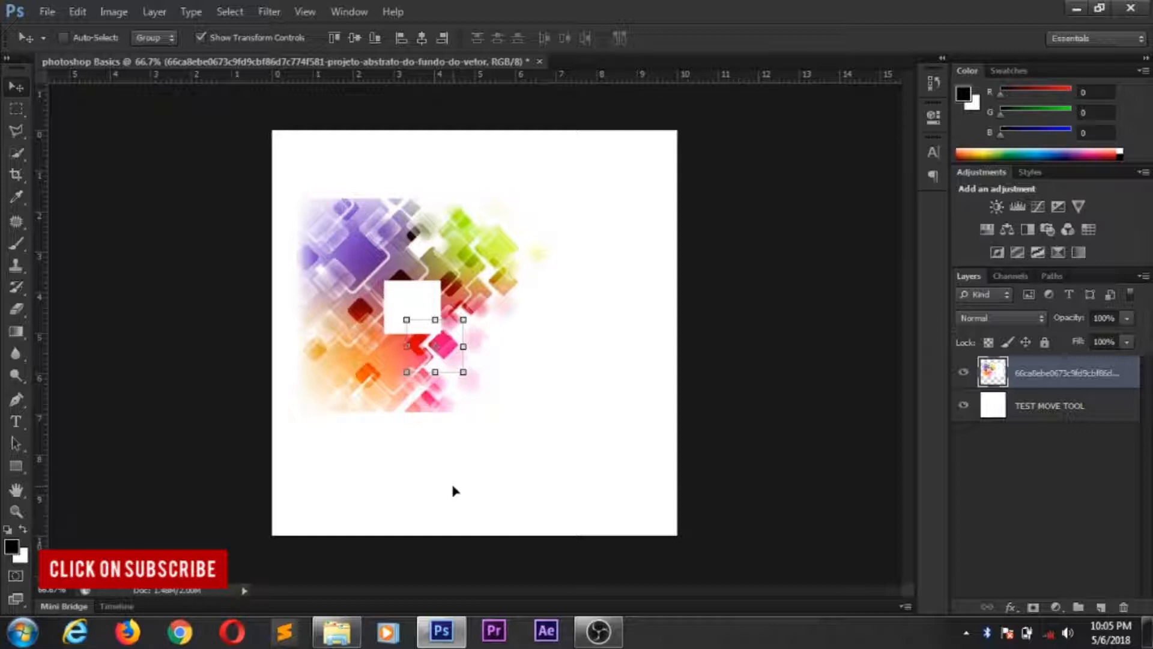
{"action": "key", "text": "ctrl+d"}
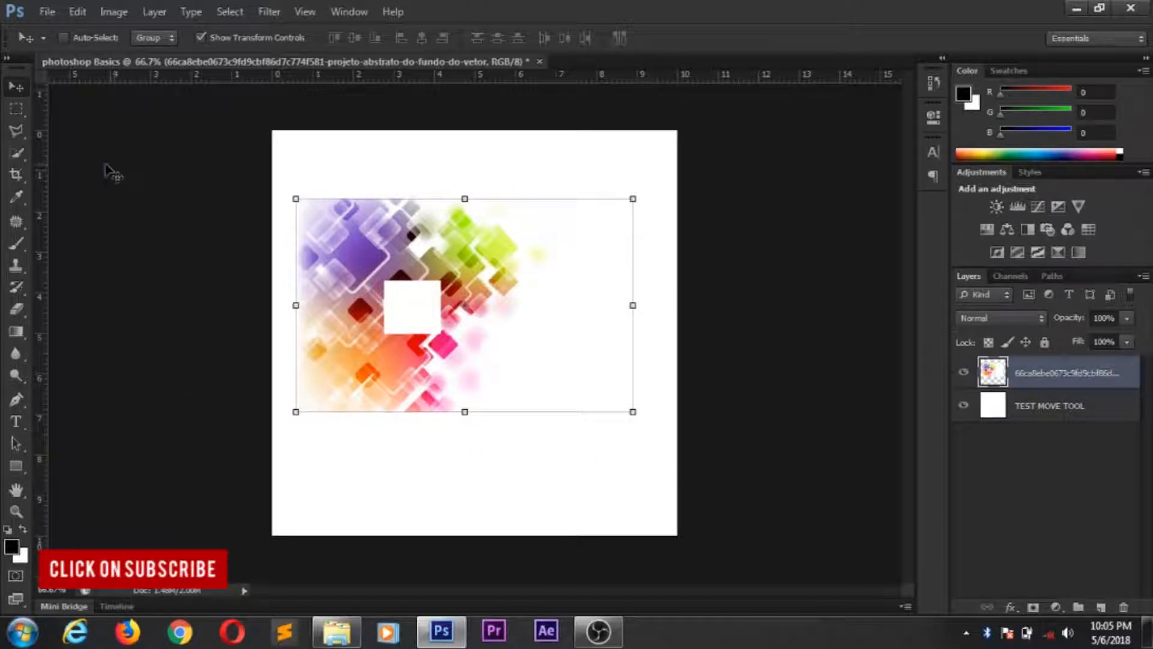
- Delete a tall rectangular marquee area along the pattern's purple and orange outer side, undo the deletion, and deselect
{"action": "left_click", "coordinate": [17, 109]}
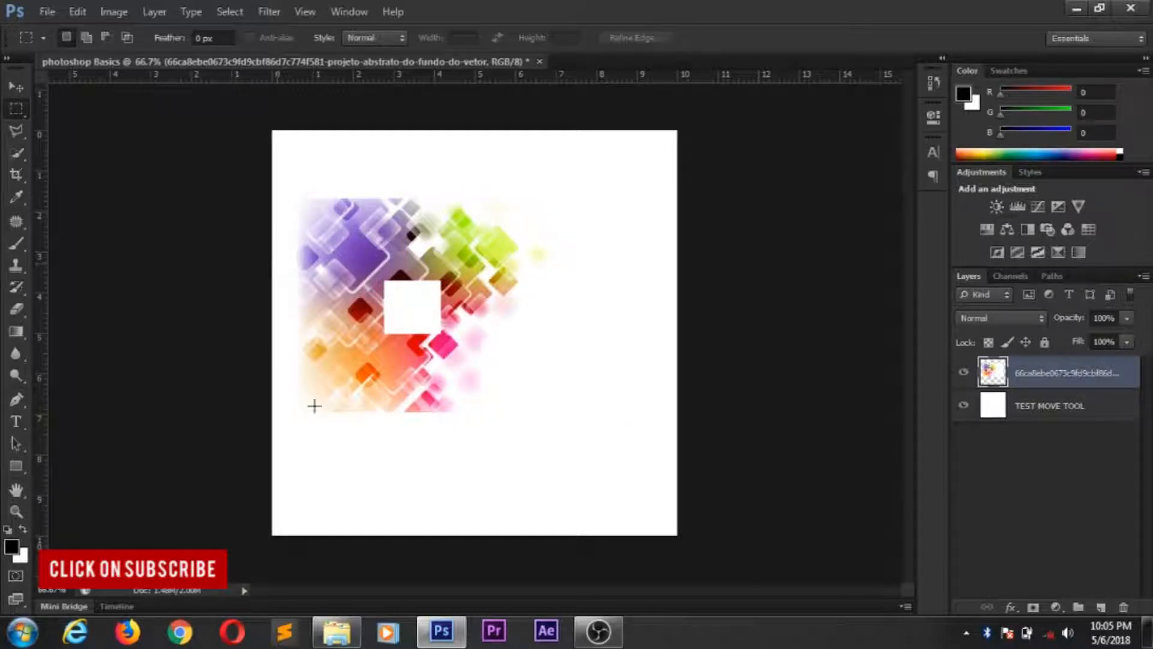
{"action": "left_click_drag", "start_coordinate": [273, 174], "coordinate": [373, 477]}
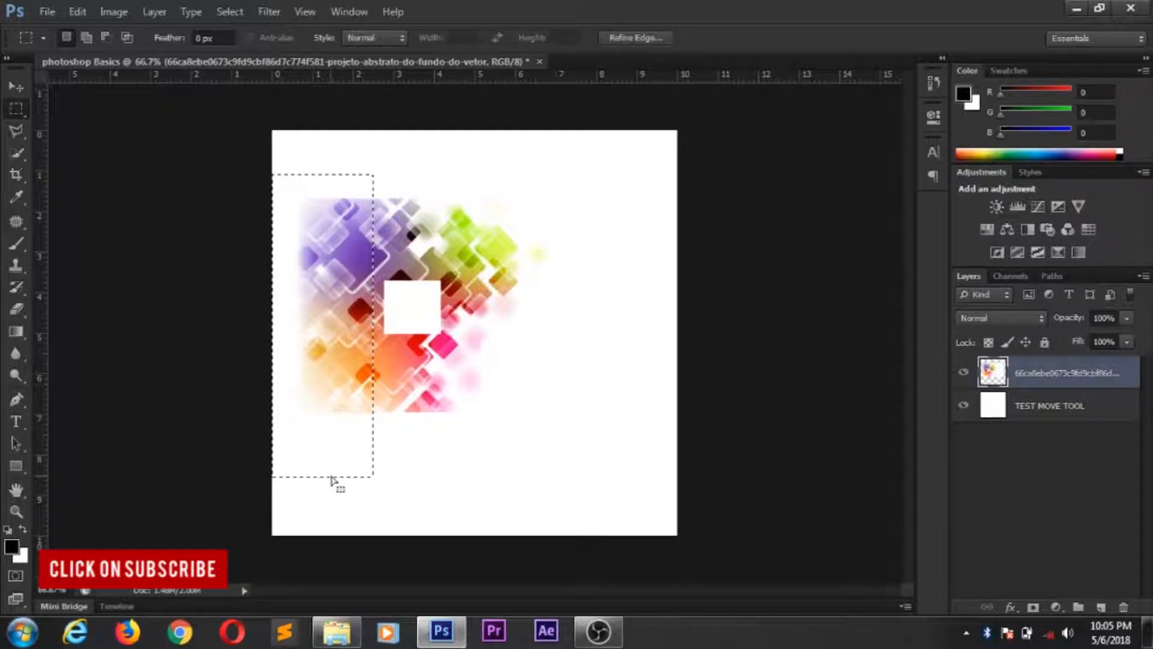
{"action": "key", "text": "Delete"}
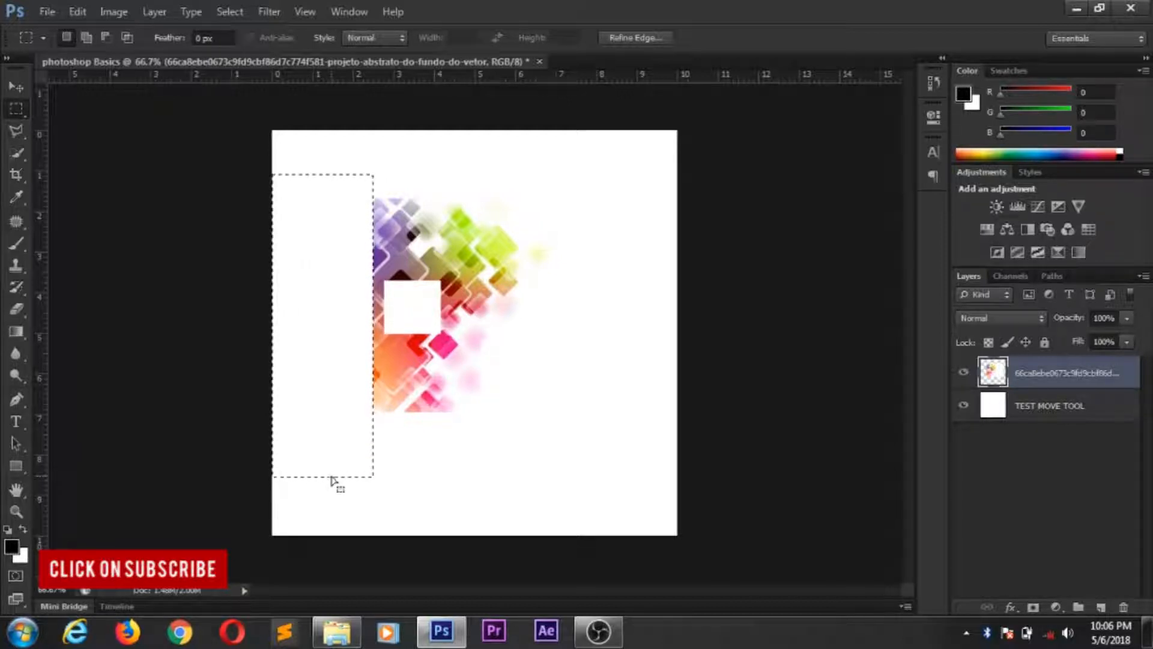
{"action": "key", "text": "ctrl+z"}
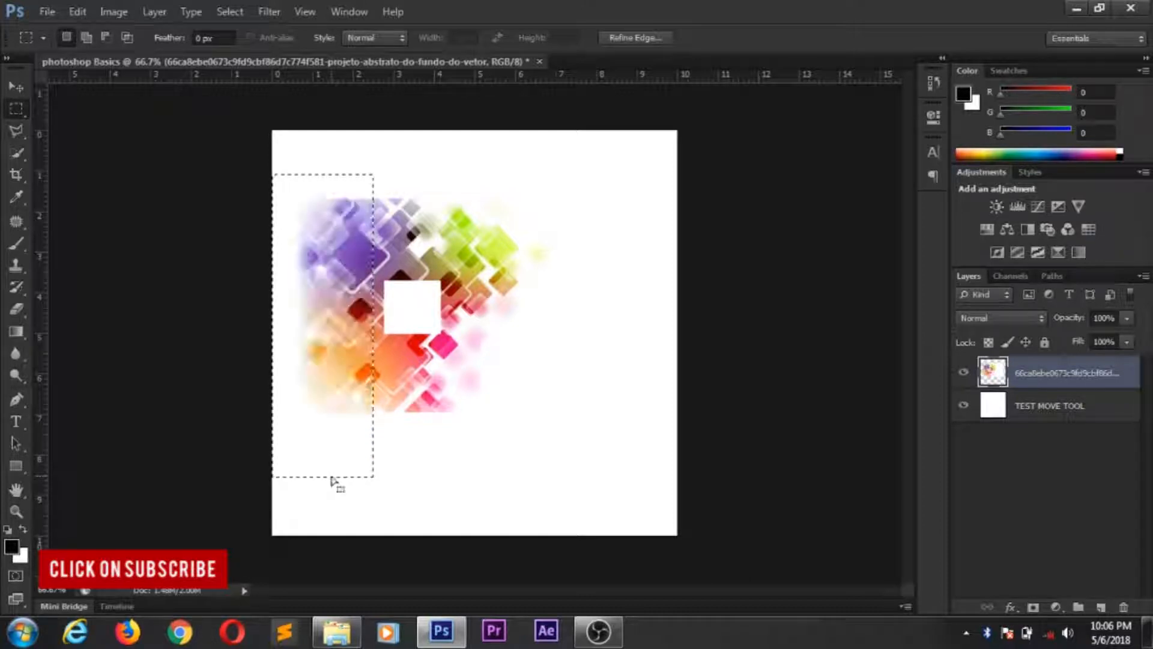
{"action": "key", "text": "ctrl+d"}
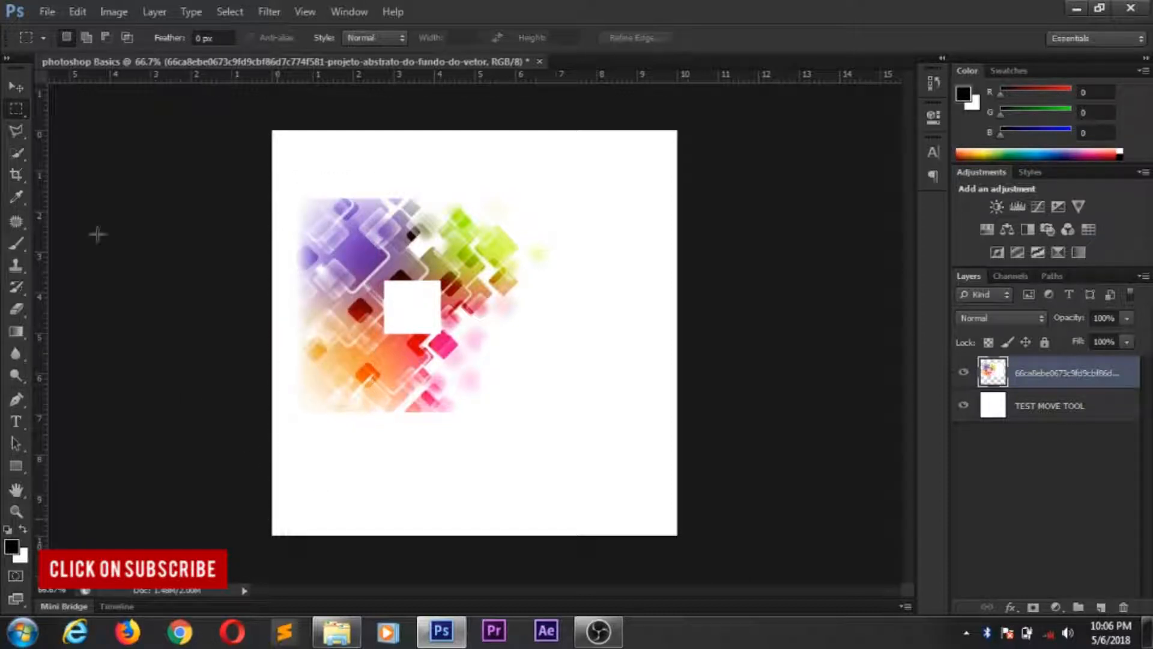
- Draw a circular selection over the purple squares, overlapping the white square, with the Elliptical Marquee tool
{"action": "right_click", "coordinate": [23, 117]}
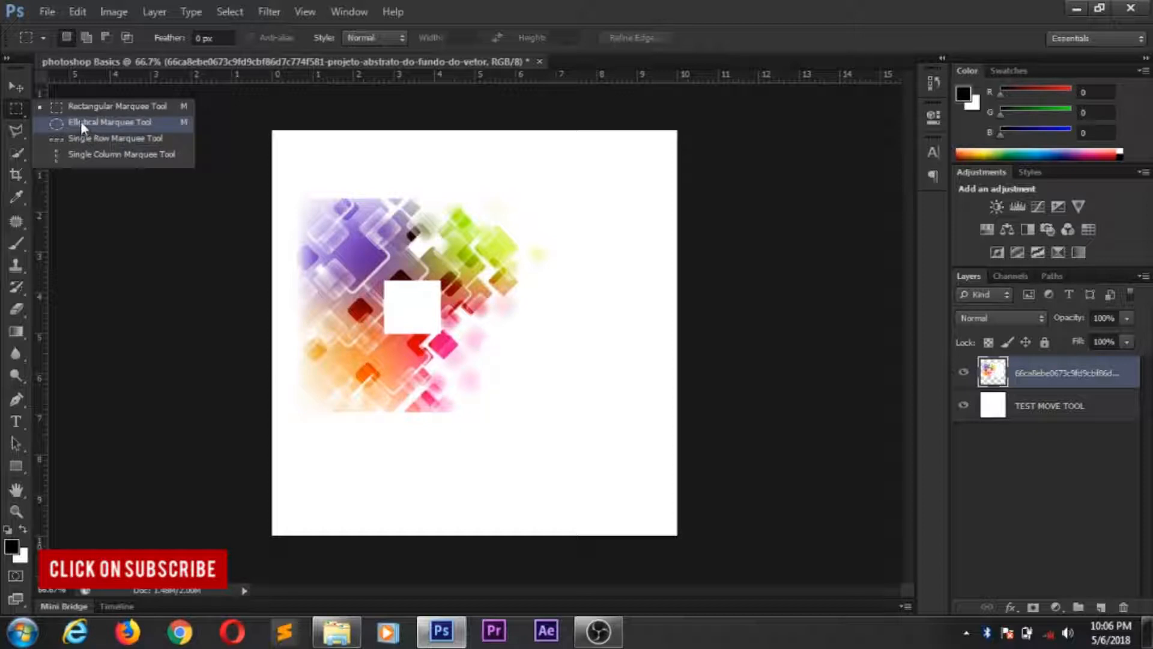
{"action": "left_click", "coordinate": [99, 123]}
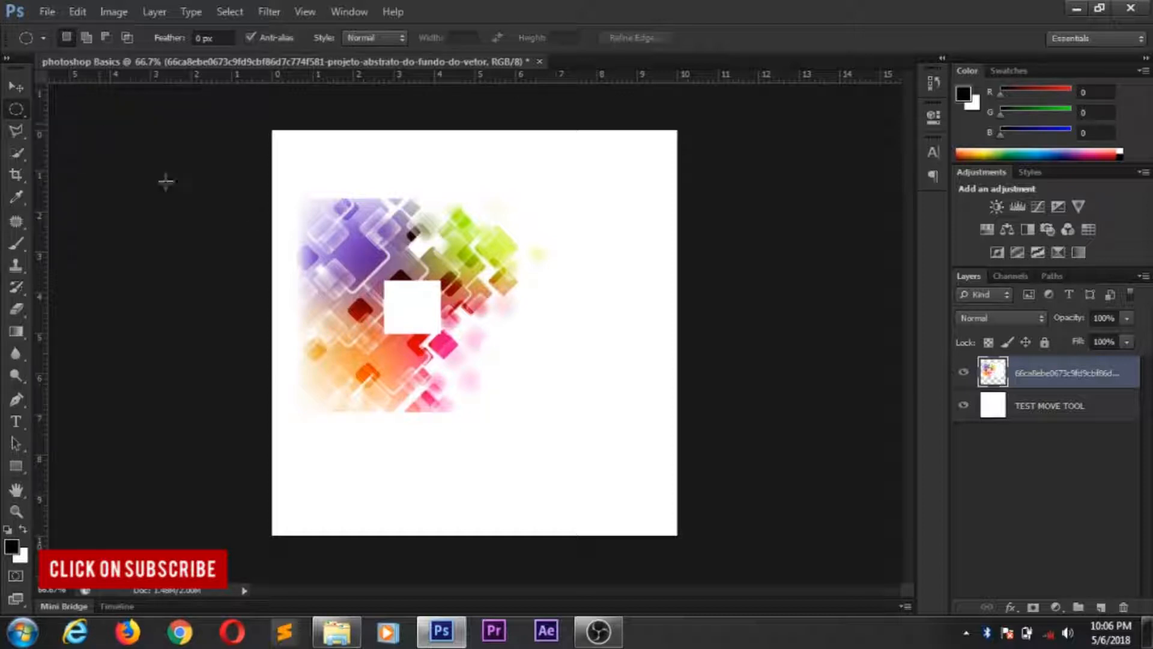
{"action": "left_click_drag", "start_coordinate": [340, 224], "coordinate": [434, 357]}
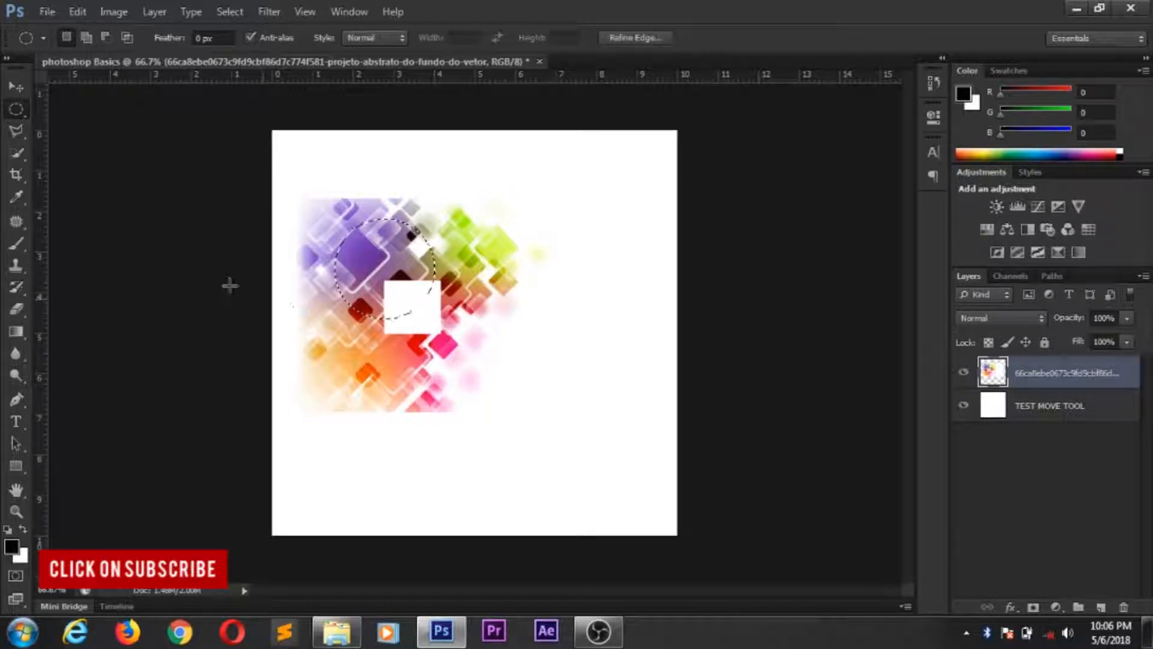
- Erase the pattern inside the circular selection with the Eraser, undo the erasing, and deselect
{"action": "left_click", "coordinate": [16, 88]}
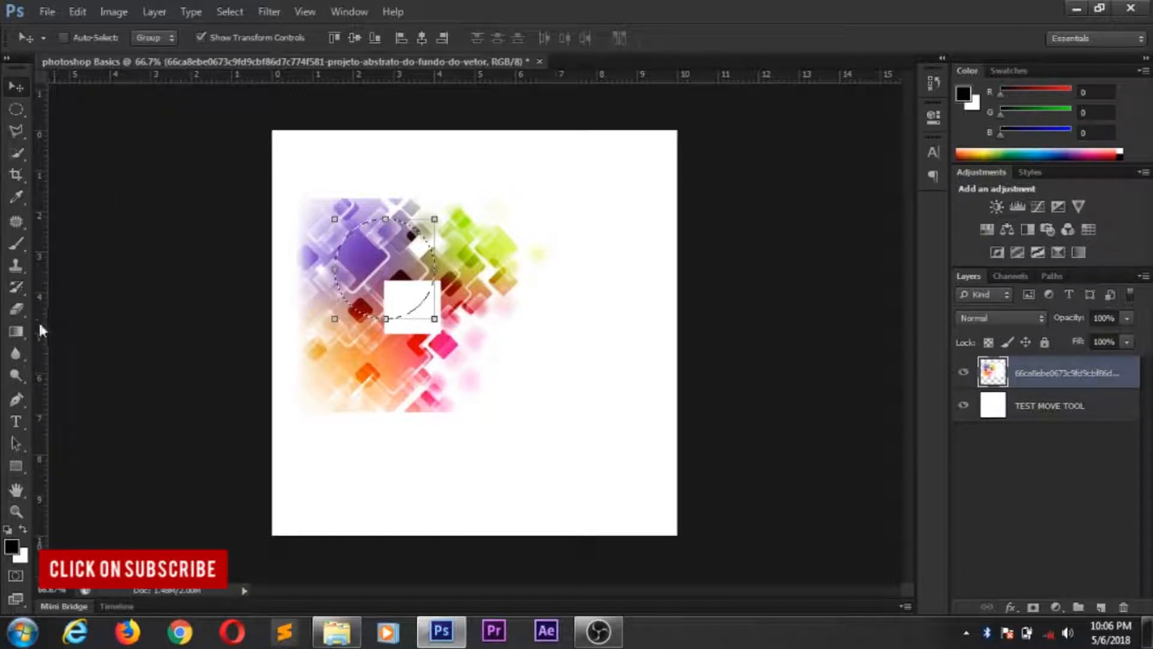
{"action": "left_click", "coordinate": [17, 310]}
{"action": "mouse_move", "coordinate": [384, 258]}
{"action": "left_mouse_down"}
{"action": "mouse_move", "coordinate": [375, 252]}
{"action": "mouse_move", "coordinate": [367, 283]}
{"action": "mouse_move", "coordinate": [414, 228]}
{"action": "mouse_move", "coordinate": [336, 255]}
{"action": "mouse_move", "coordinate": [375, 249]}
{"action": "mouse_move", "coordinate": [414, 280]}
{"action": "mouse_move", "coordinate": [354, 283]}
{"action": "mouse_move", "coordinate": [422, 313]}
{"action": "mouse_move", "coordinate": [373, 267]}
{"action": "mouse_move", "coordinate": [354, 289]}
{"action": "left_mouse_up"}
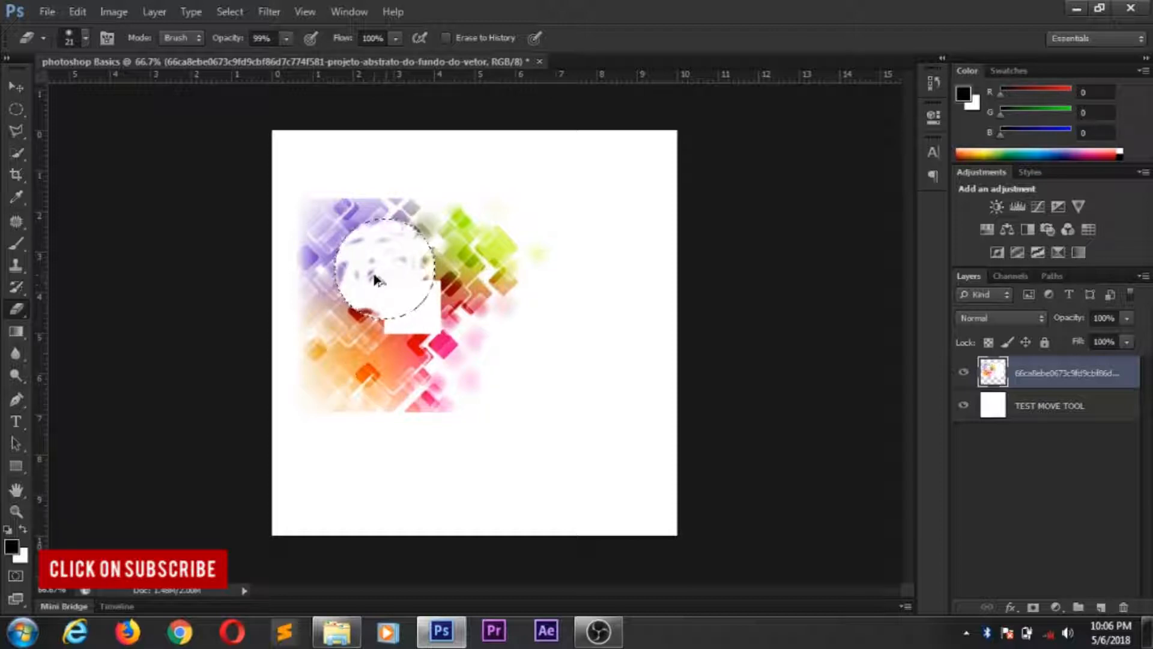
{"action": "key", "text": "ctrl+z"}
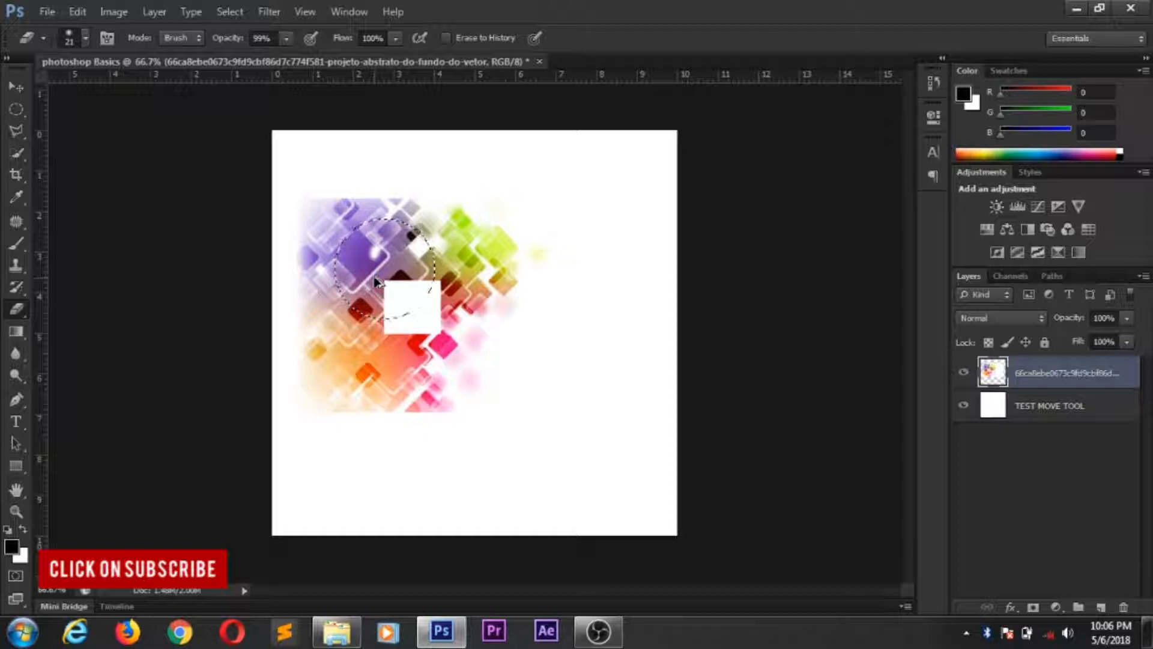
{"action": "key", "text": "ctrl+d"}
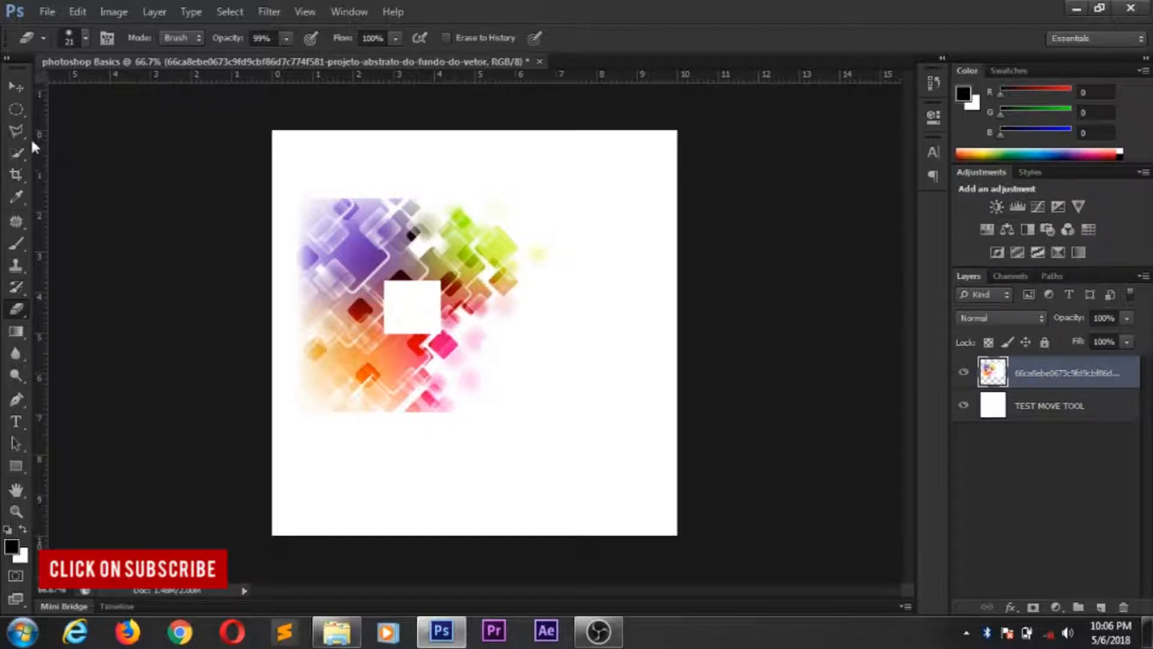
- Delete two single-pixel rows across the purple part of the pattern using the Single Row Marquee tool, and deselect
{"action": "left_click", "coordinate": [24, 113]}
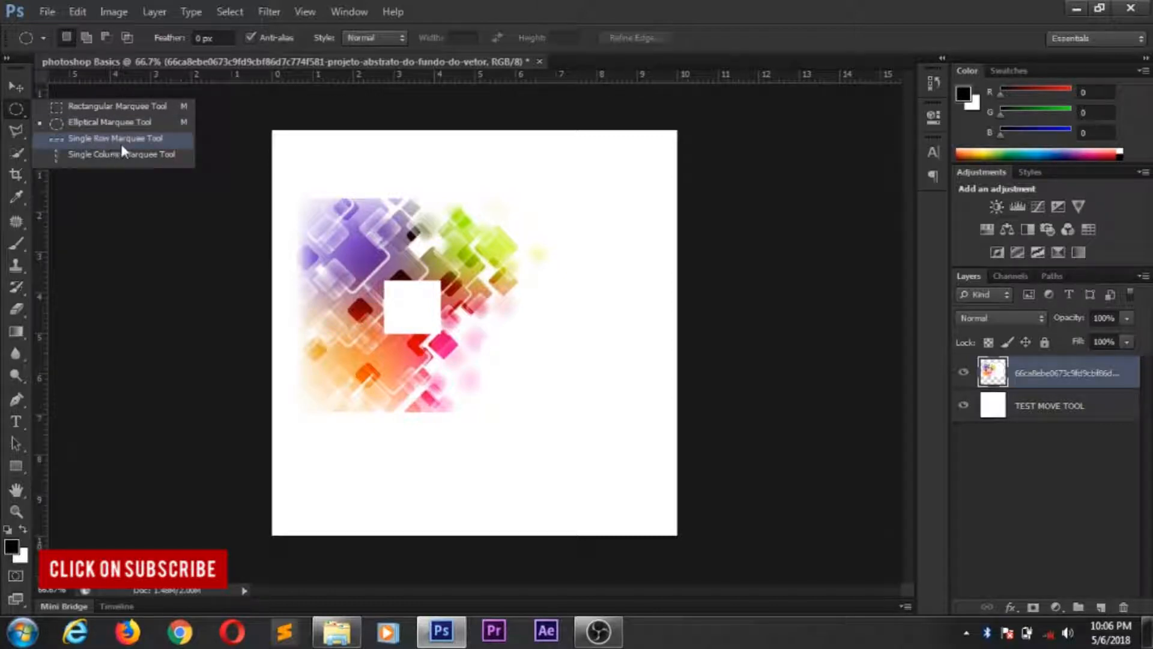
{"action": "left_click", "coordinate": [143, 139]}
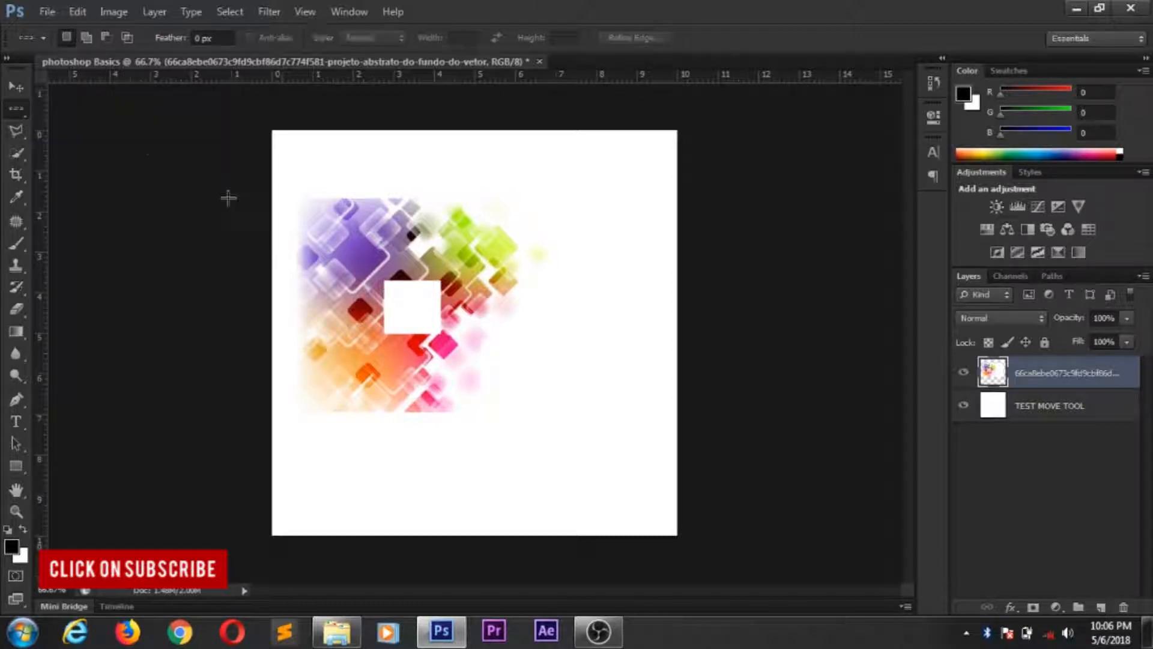
{"action": "left_click_drag", "start_coordinate": [341, 226], "coordinate": [362, 263]}
{"action": "key", "text": "ctrl+d"}
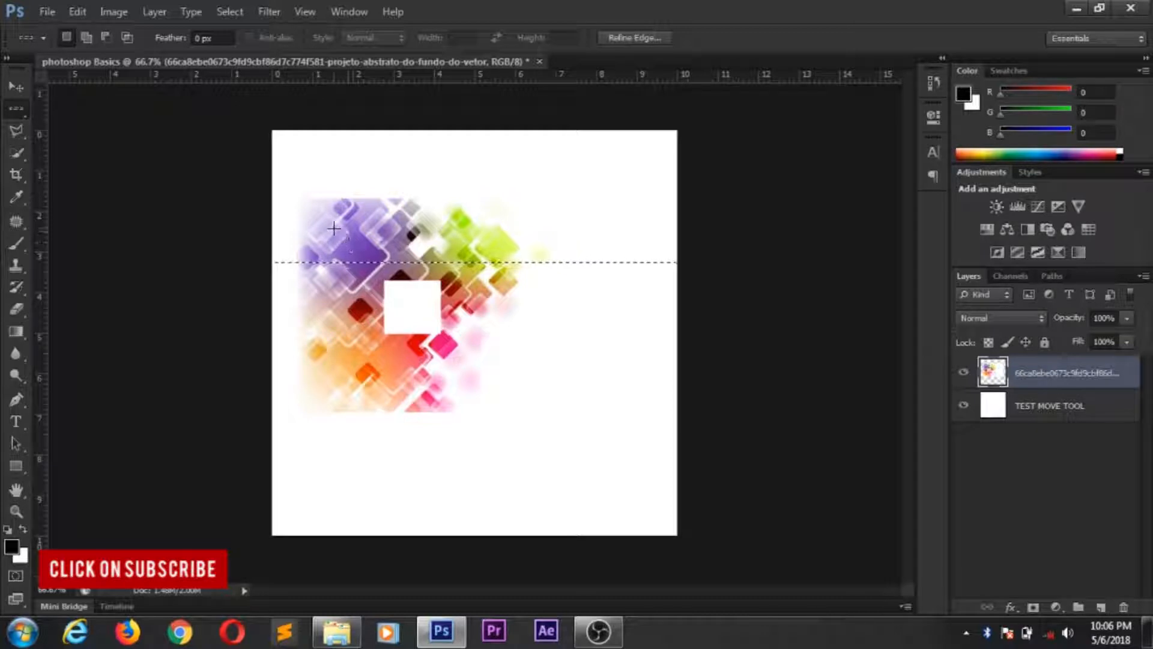
{"action": "left_click_drag", "start_coordinate": [328, 220], "coordinate": [360, 242]}
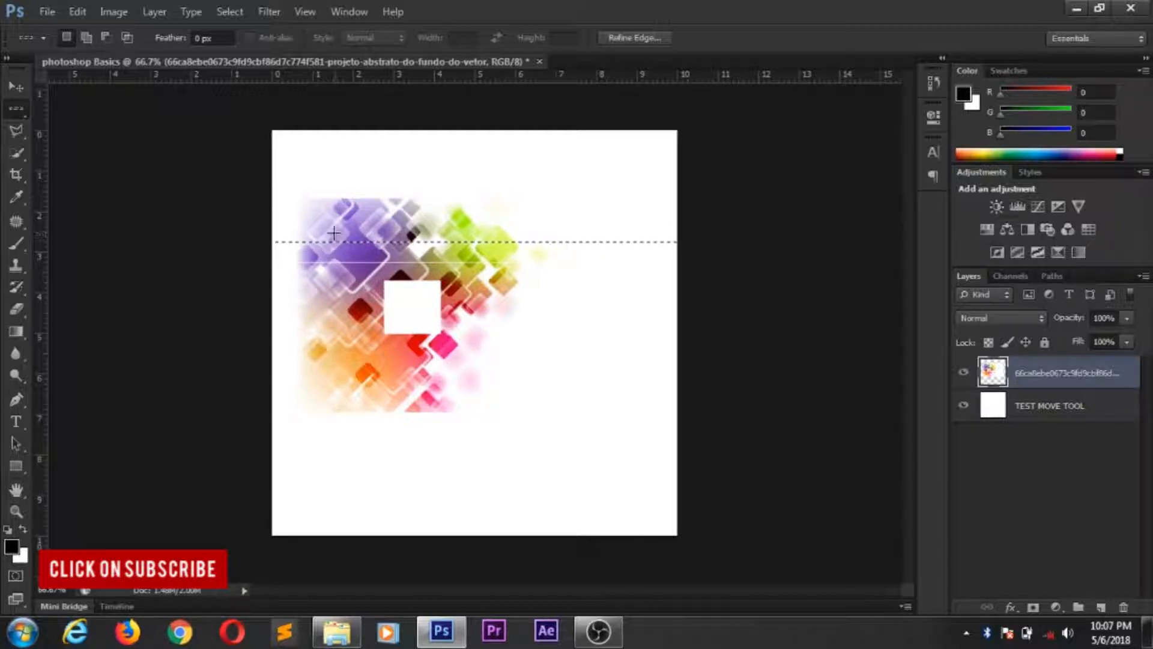
{"action": "key", "text": "ctrl+d"}
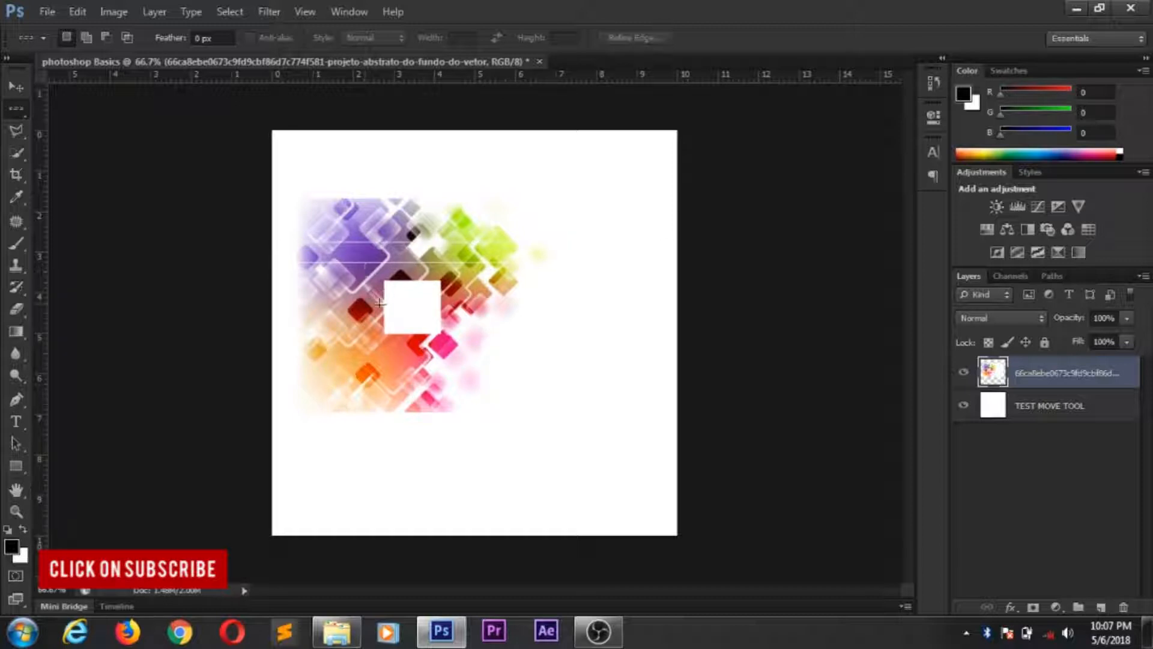
- Delete two single-pixel columns through the purple and orange part of the pattern using the Single Column Marquee tool, and deselect
{"action": "right_click", "coordinate": [23, 114]}
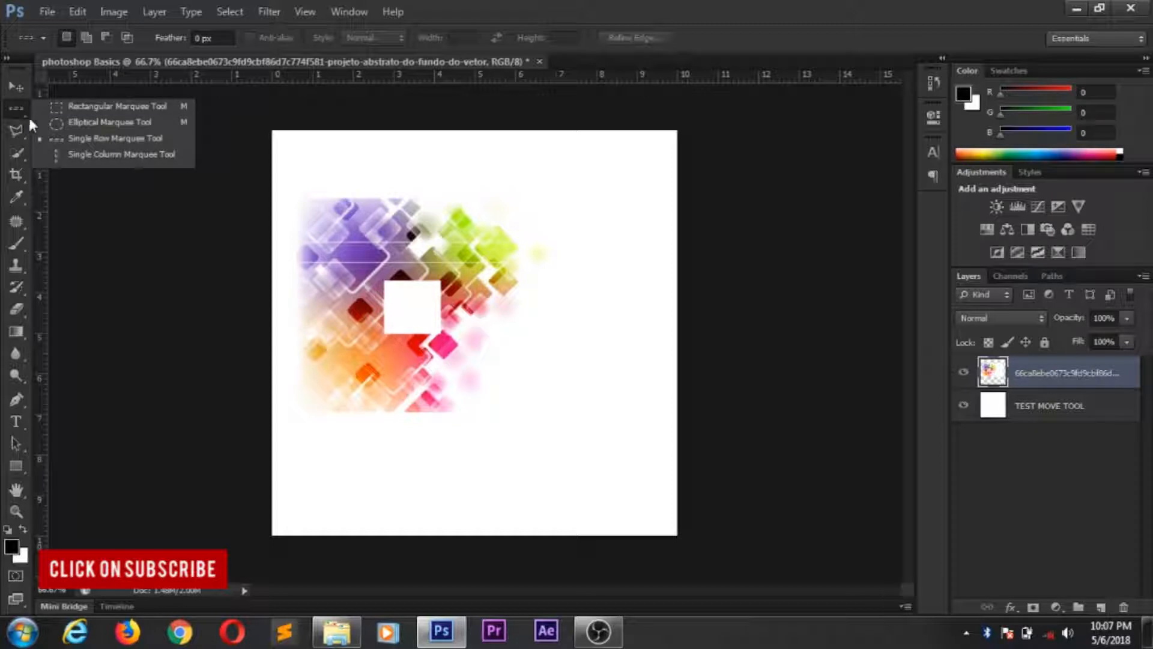
{"action": "left_click", "coordinate": [110, 161]}
{"action": "left_click_drag", "start_coordinate": [314, 201], "coordinate": [336, 254]}
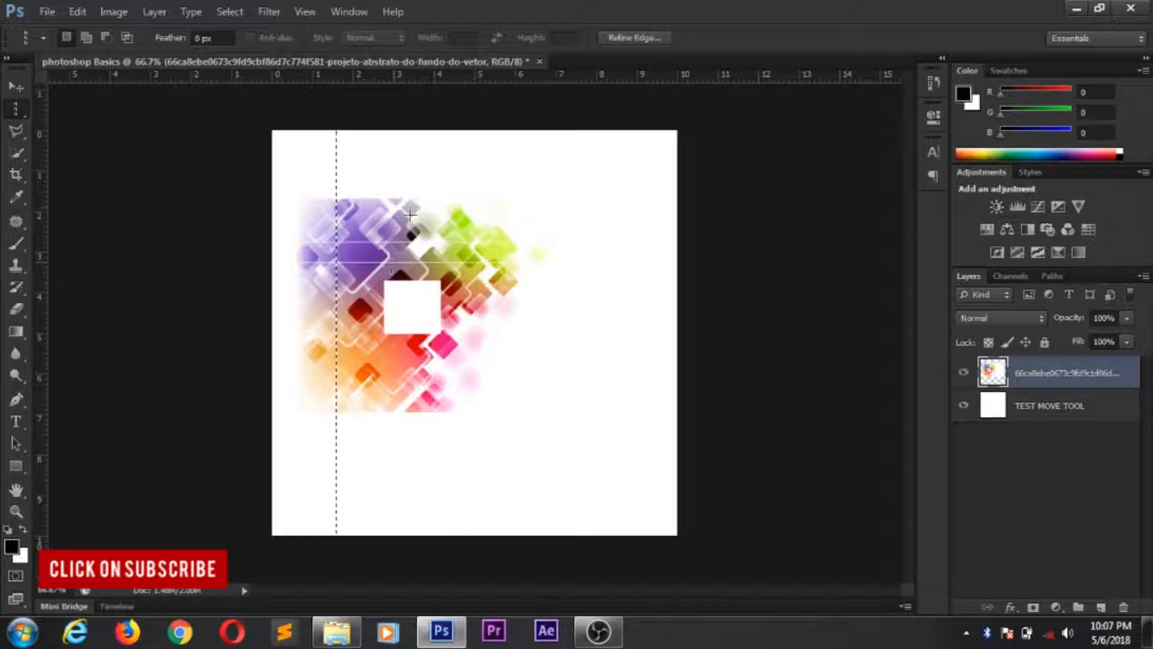
{"action": "left_click_drag", "start_coordinate": [338, 264], "coordinate": [363, 264]}
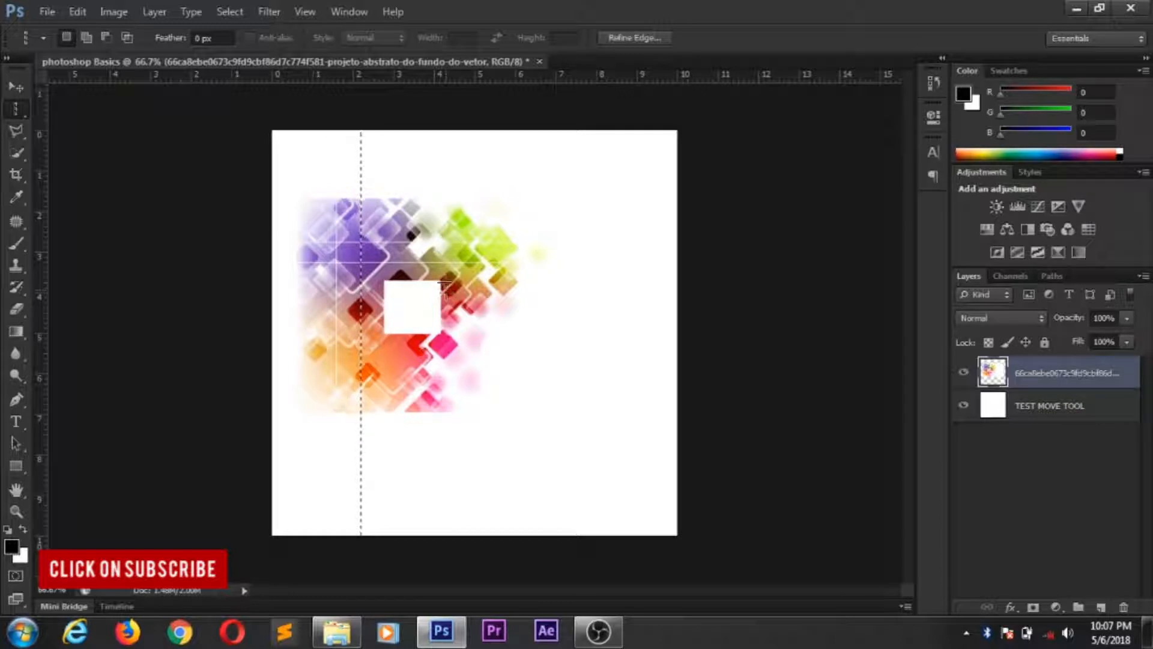
{"action": "key", "text": "ctrl+d"}
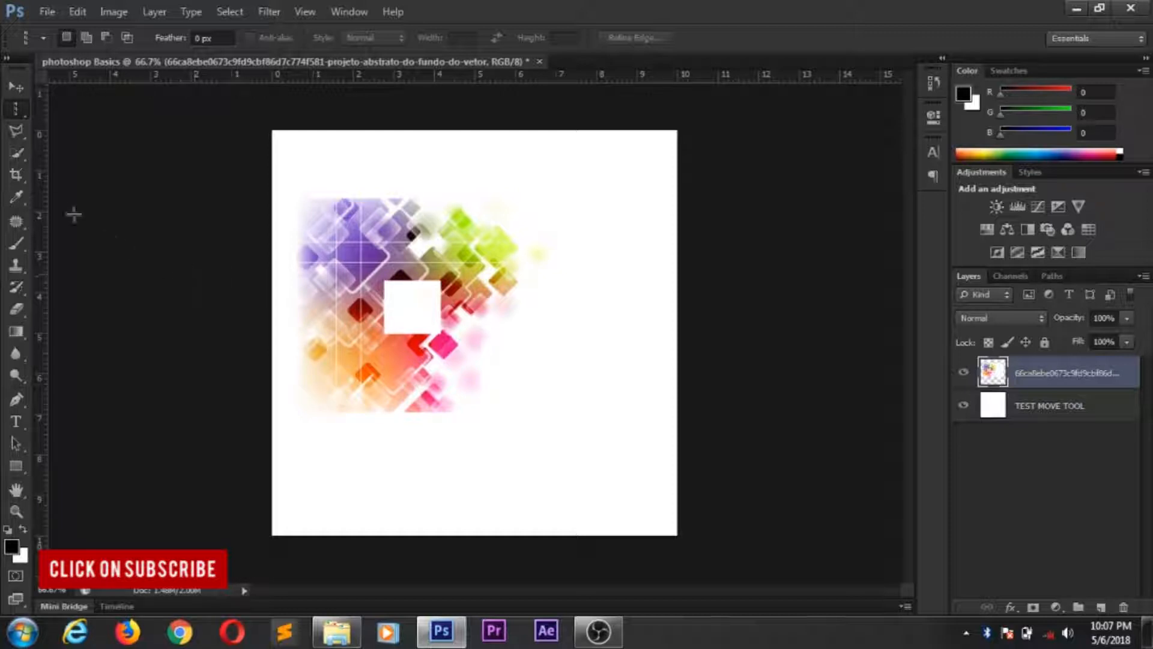
- Delete the placed pattern image layer, keeping only the TEST MOVE TOOL layer
{"action": "left_click", "coordinate": [22, 135]}
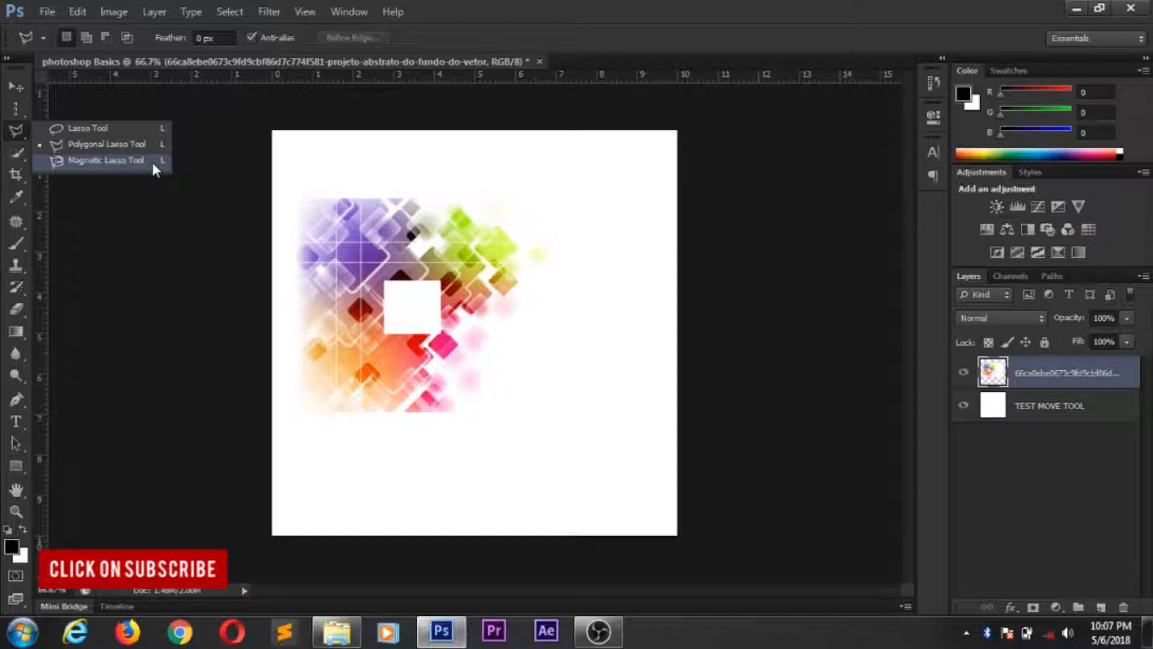
{"action": "left_click", "coordinate": [22, 89]}
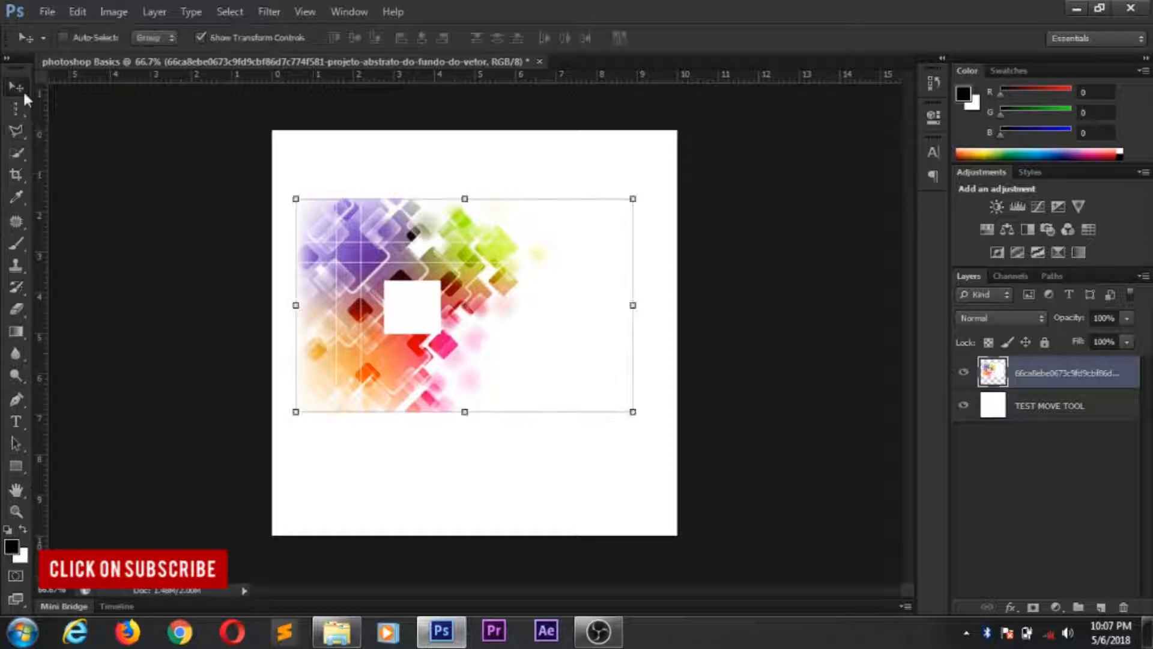
{"action": "right_click", "coordinate": [1047, 381]}
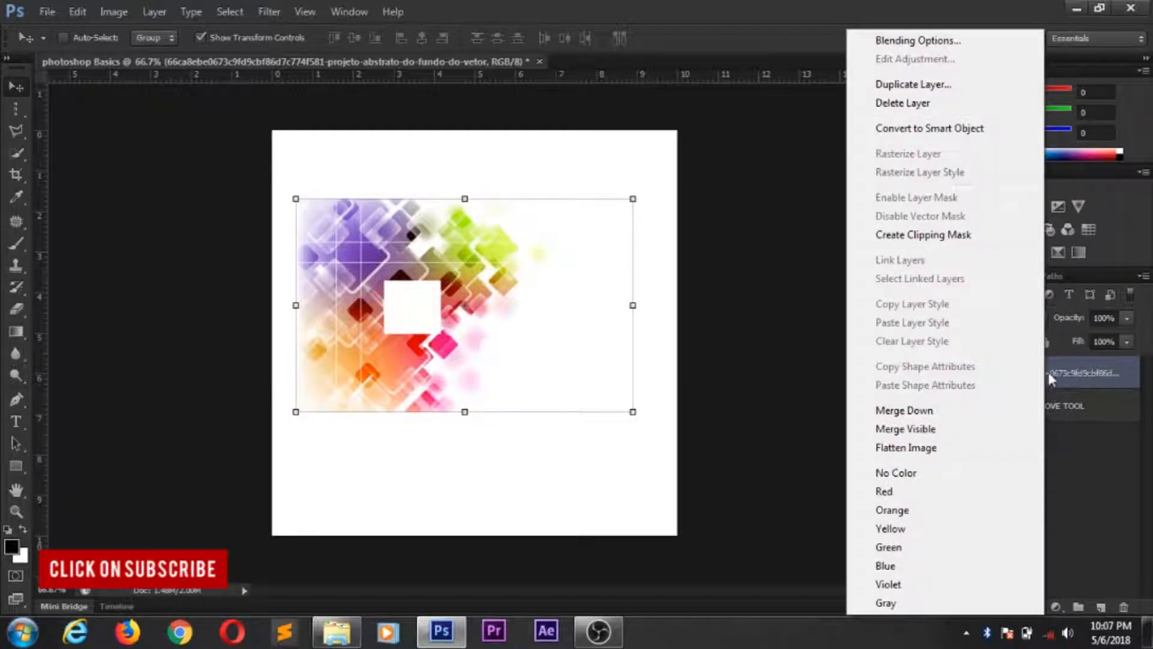
{"action": "left_click", "coordinate": [1047, 372]}
{"action": "key", "text": "ctrl+e"}
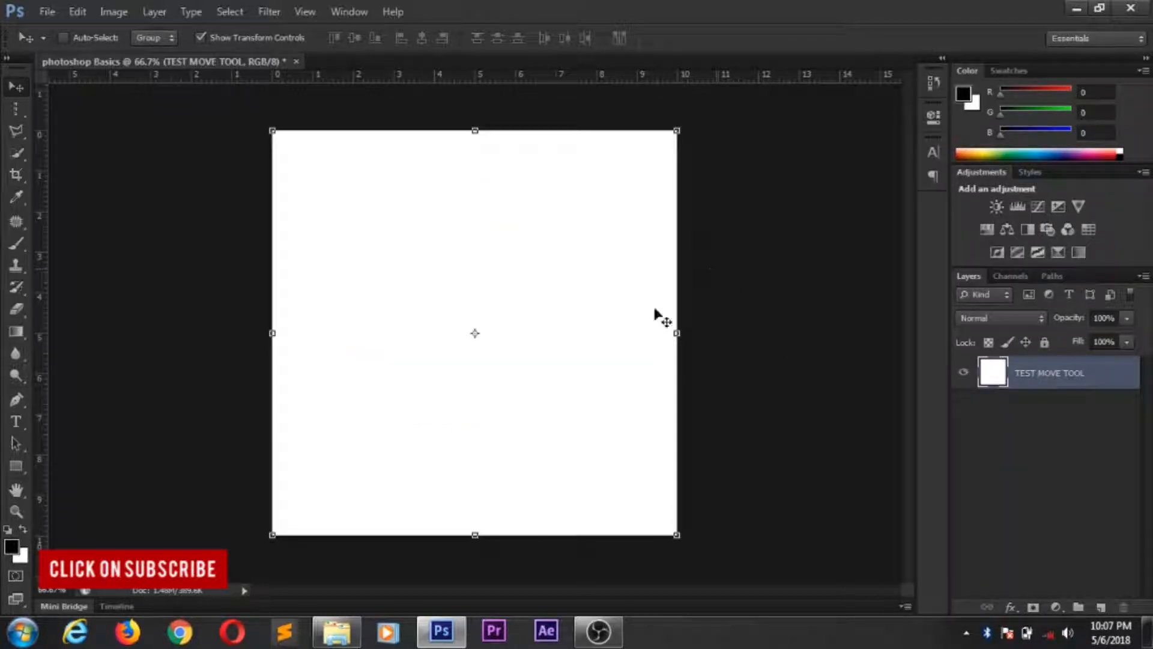
- Open the vector banner image maxresdefault (2) from the Downloads folder as a separate document
{"action": "left_click", "coordinate": [42, 9]}
{"action": "left_click", "coordinate": [71, 44]}
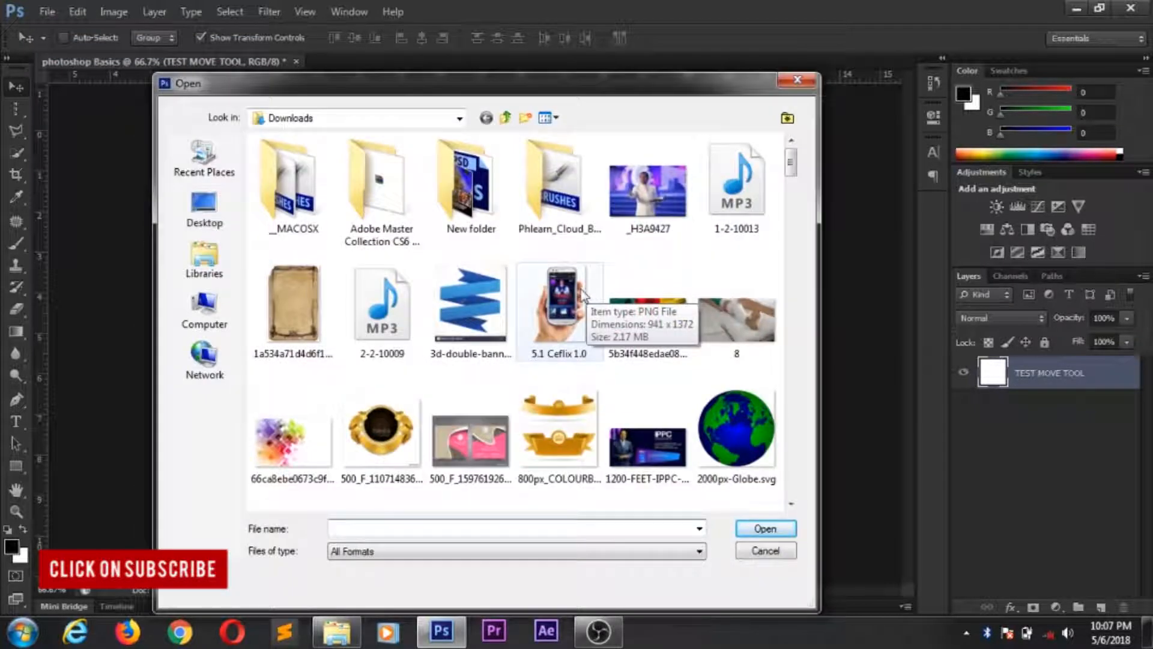
{"action": "scroll", "coordinate": [429, 255], "scroll_direction": "down", "scroll_amount": 6}
{"action": "scroll", "coordinate": [427, 252], "scroll_direction": "down", "scroll_amount": 10}
{"action": "scroll", "coordinate": [423, 249], "scroll_direction": "down", "scroll_amount": 6}
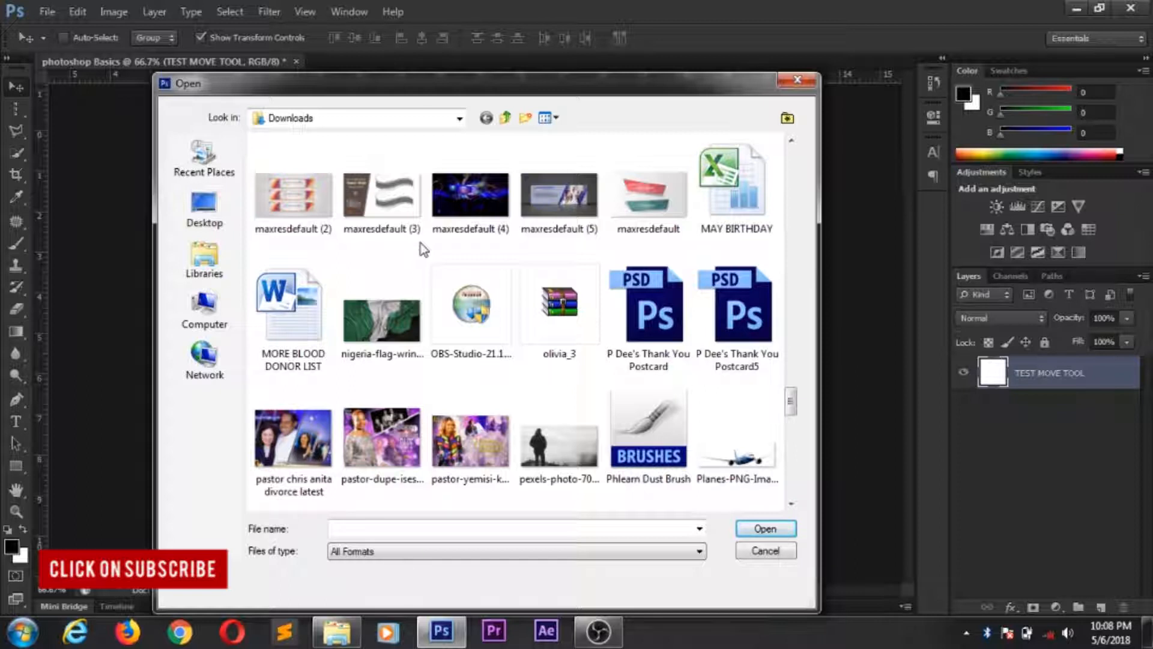
{"action": "left_click", "coordinate": [293, 199]}
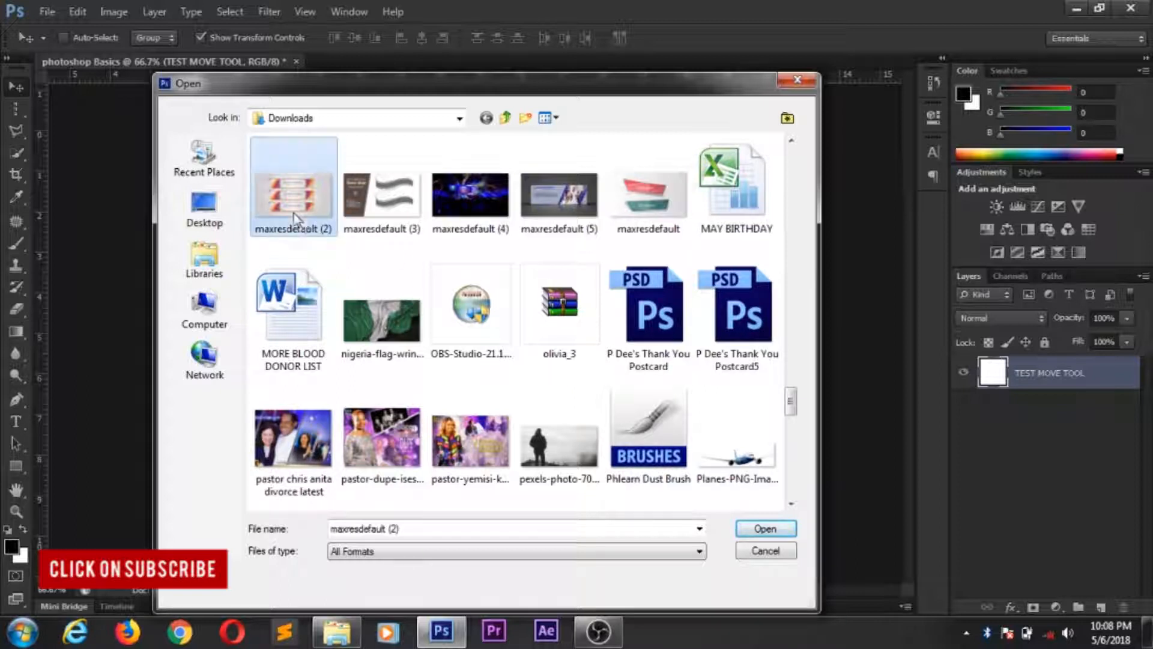
{"action": "left_click", "coordinate": [762, 528]}
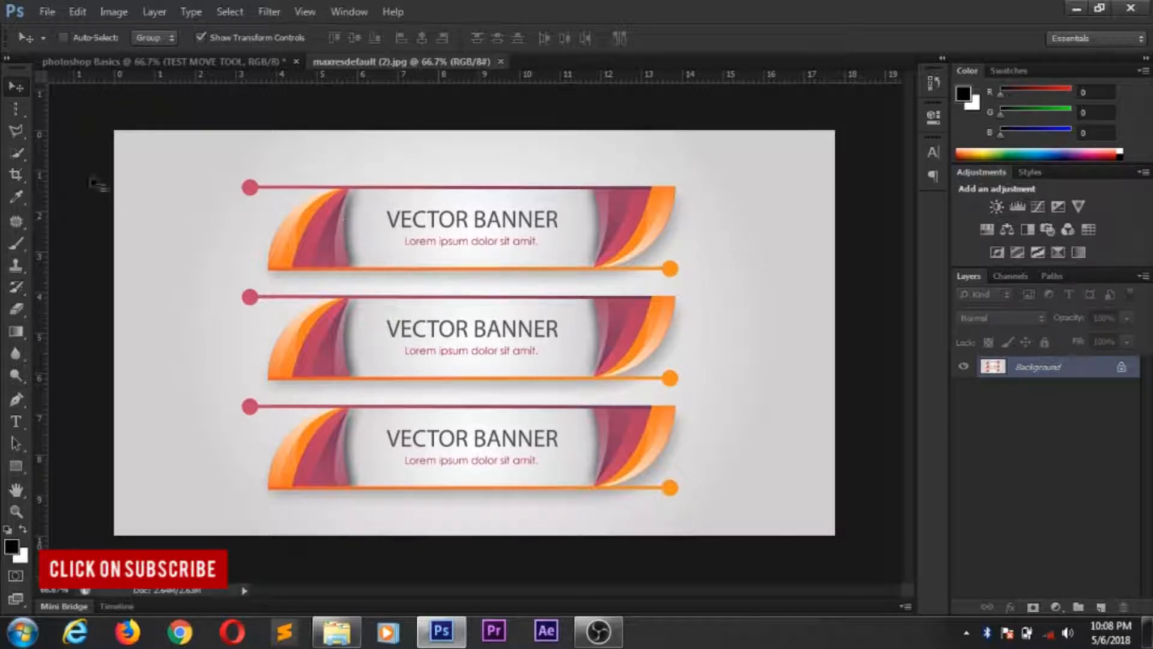
- Outline the left orange edge of the top banner with the Polygonal Lasso tool and try to delete that area
{"action": "left_click", "coordinate": [18, 130]}
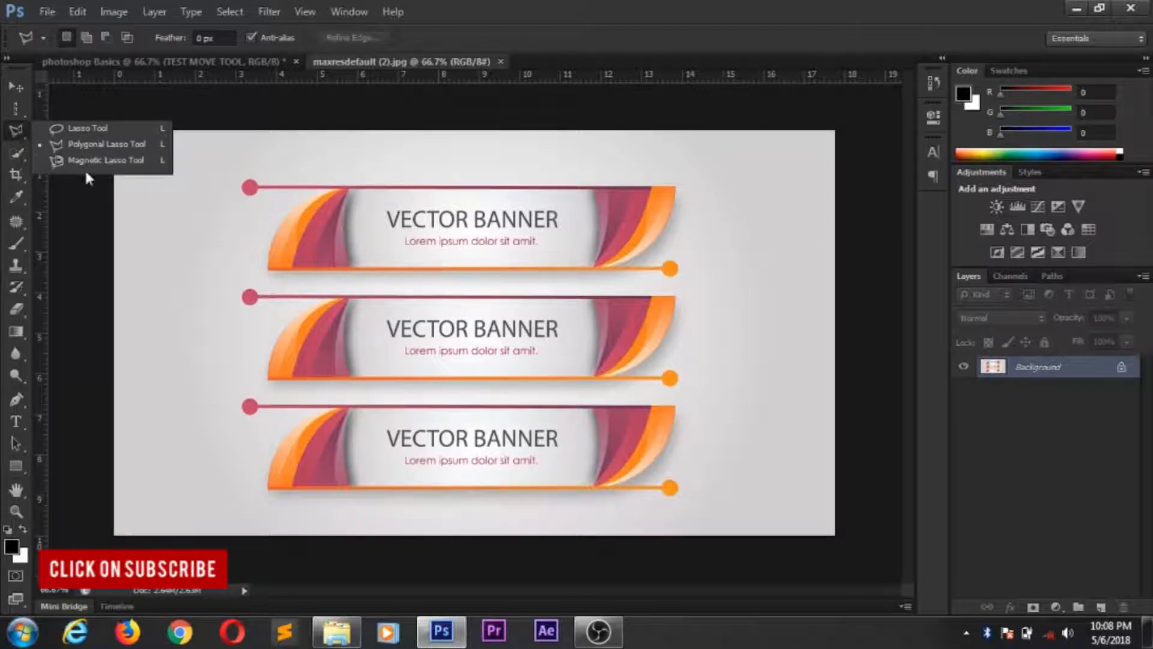
{"action": "left_click", "coordinate": [14, 136]}
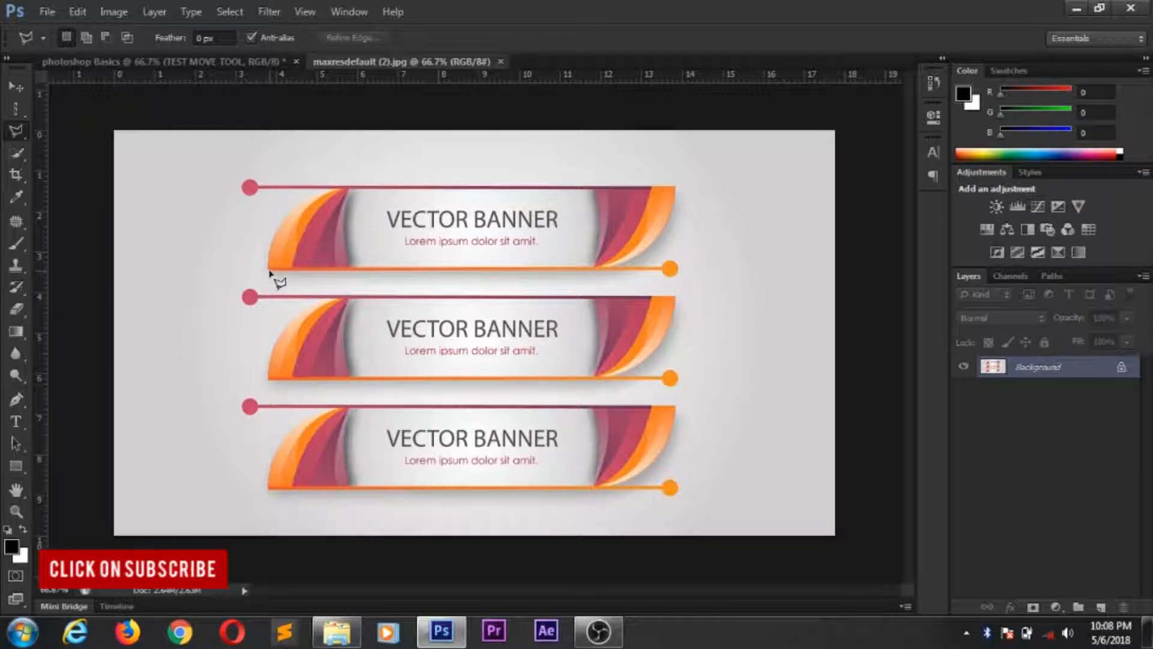
{"action": "scroll", "coordinate": [264, 269], "scroll_direction": "up", "scroll_amount": 4}
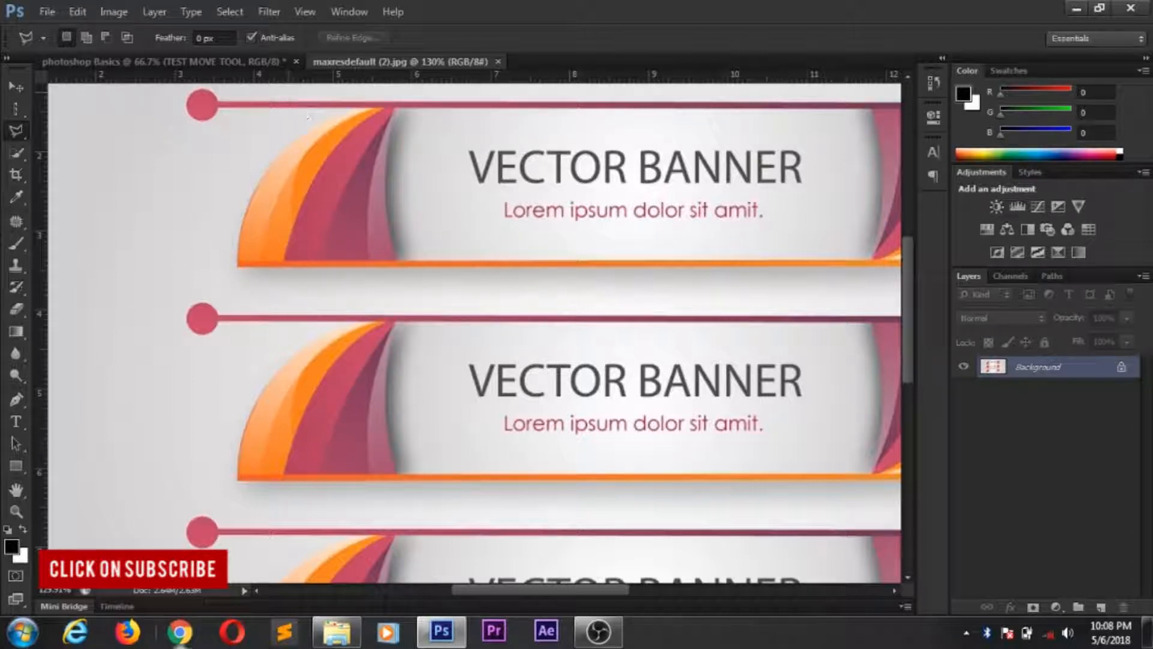
{"action": "left_click", "coordinate": [239, 265]}
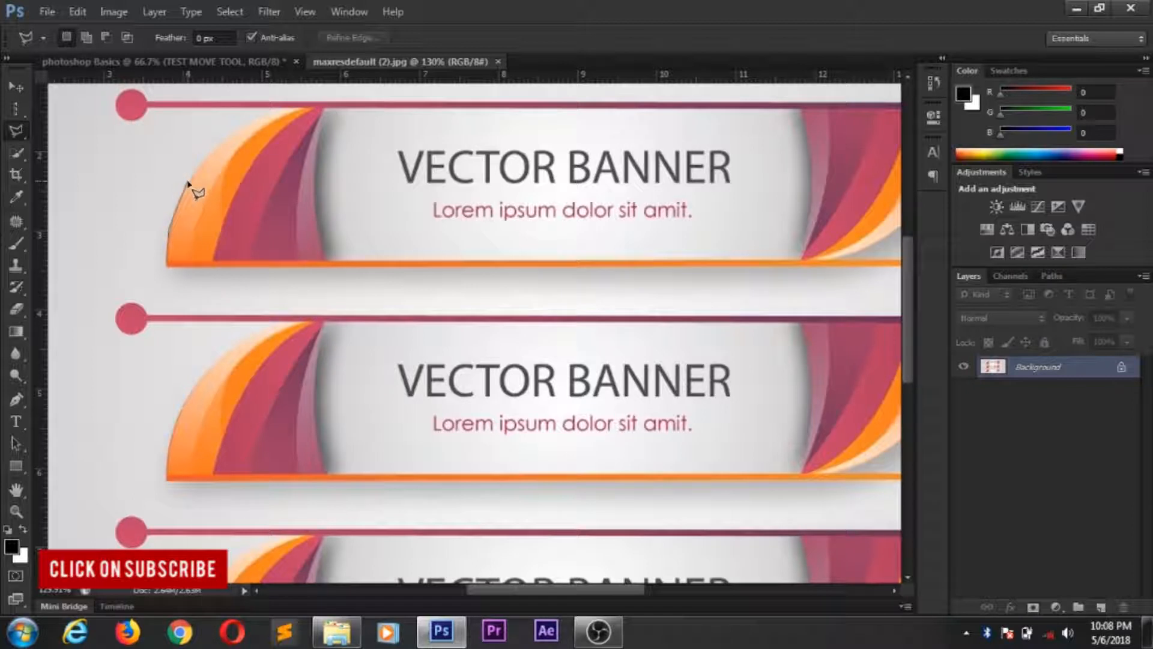
{"action": "double_click", "coordinate": [230, 137]}
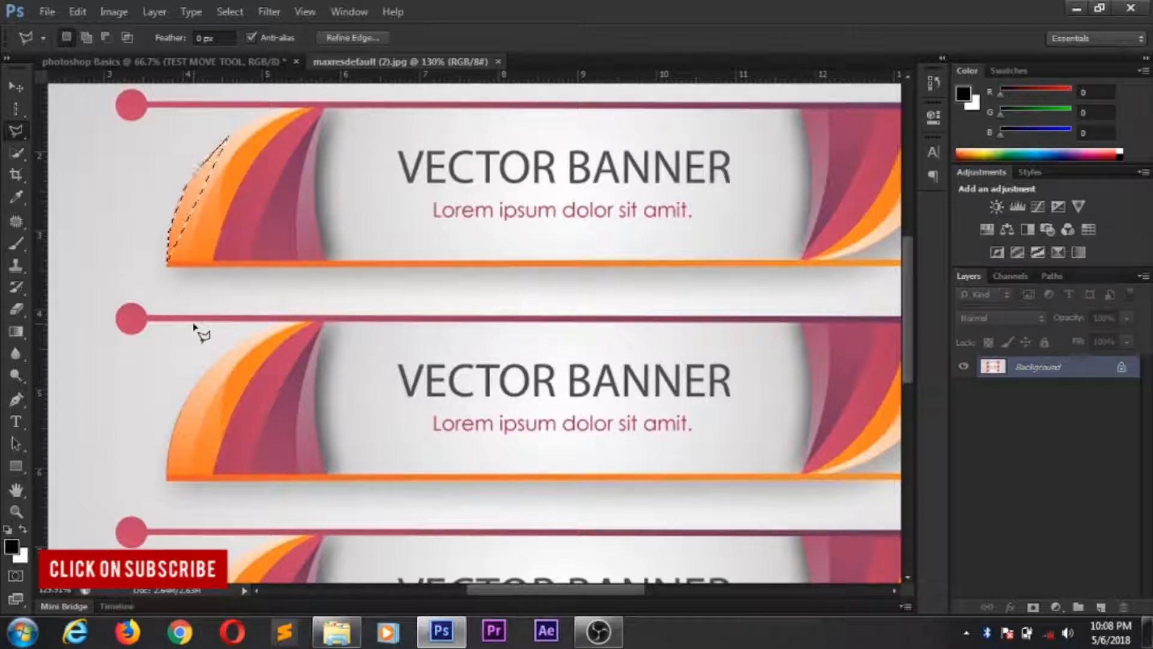
{"action": "key", "text": "shift+BackSpace"}
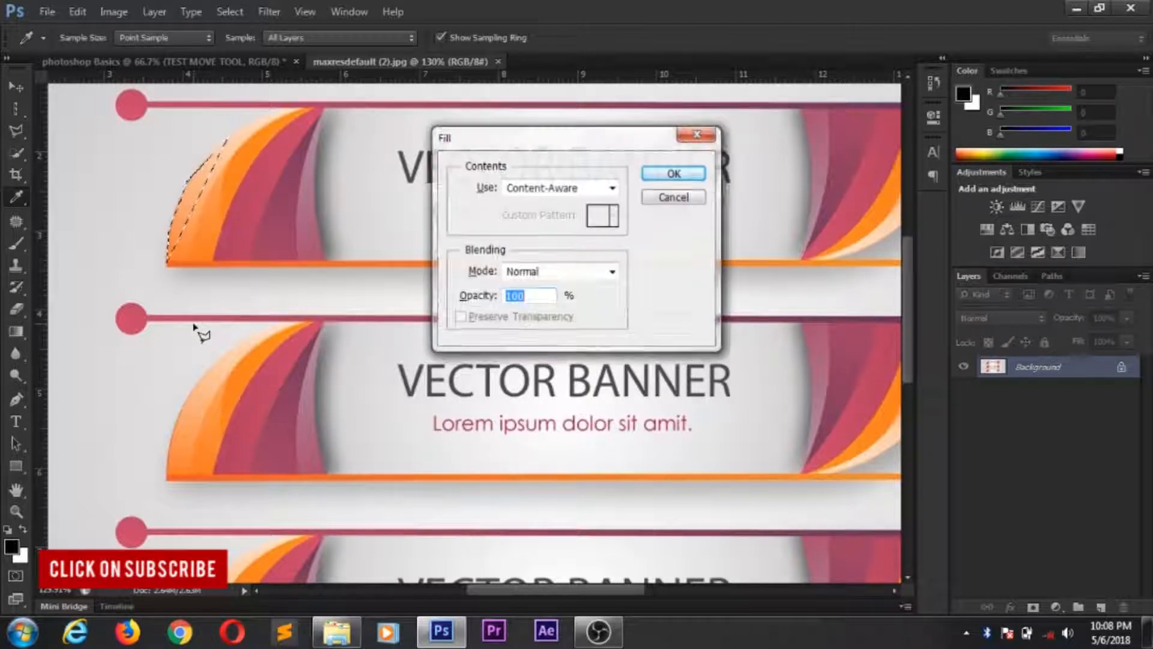
{"action": "left_click", "coordinate": [682, 203]}
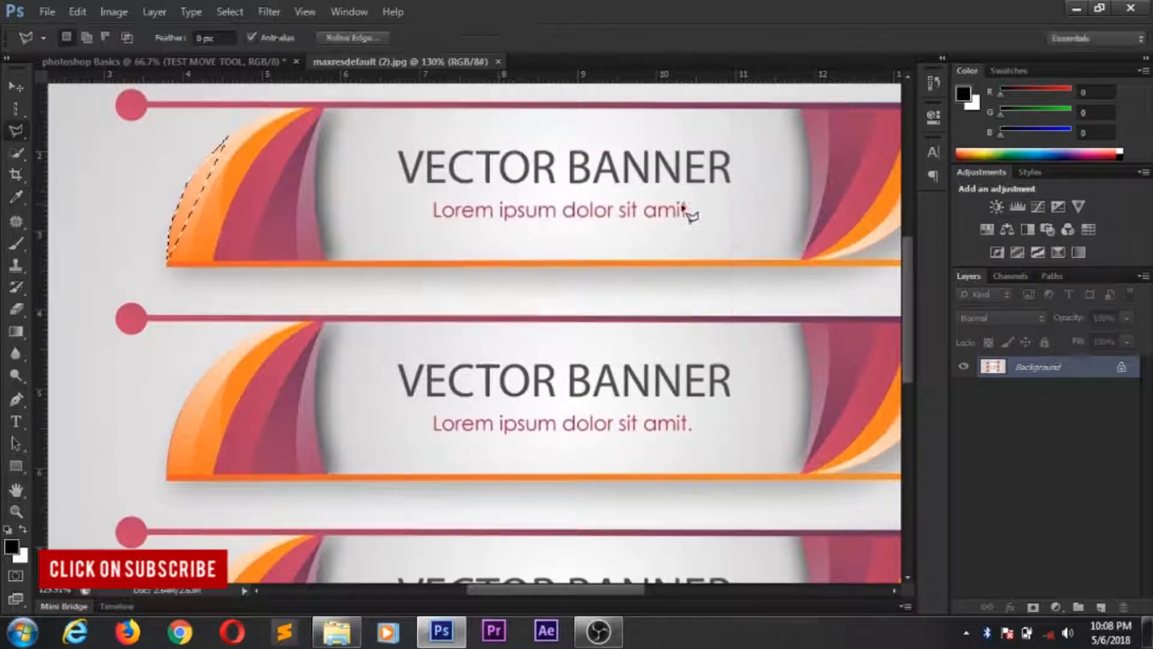
- Convert the locked Background into a regular layer named Layer 0 and clear the selection
{"action": "double_click", "coordinate": [1031, 370]}
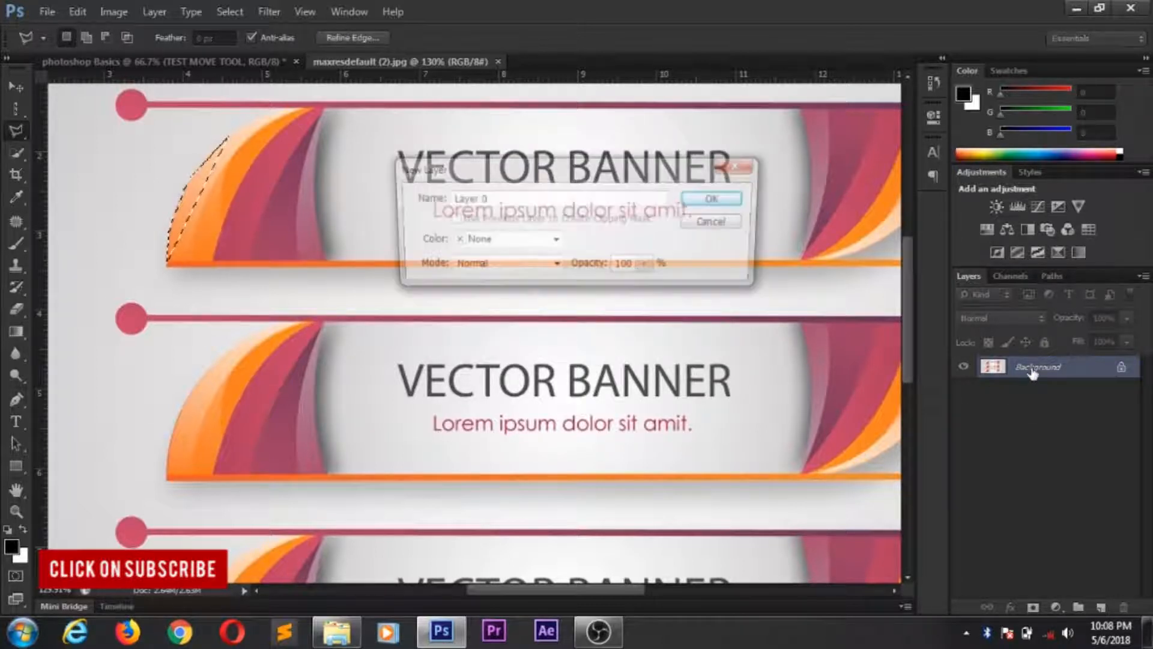
{"action": "left_click", "coordinate": [717, 199]}
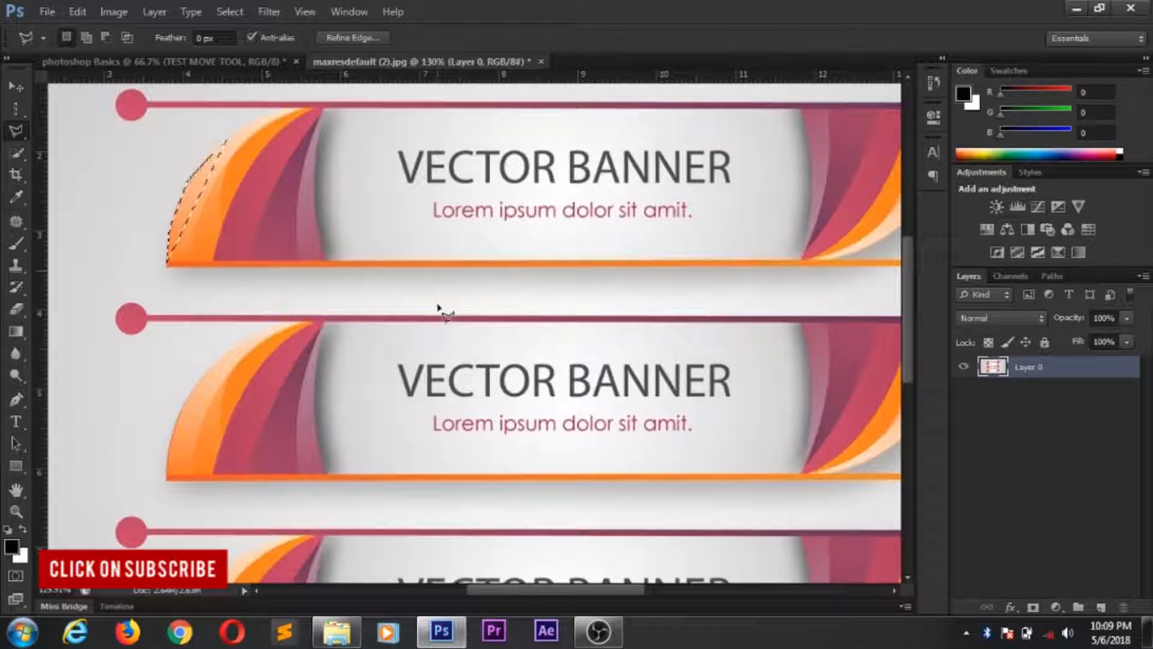
{"action": "scroll", "coordinate": [454, 294], "scroll_direction": "down", "scroll_amount": 1}
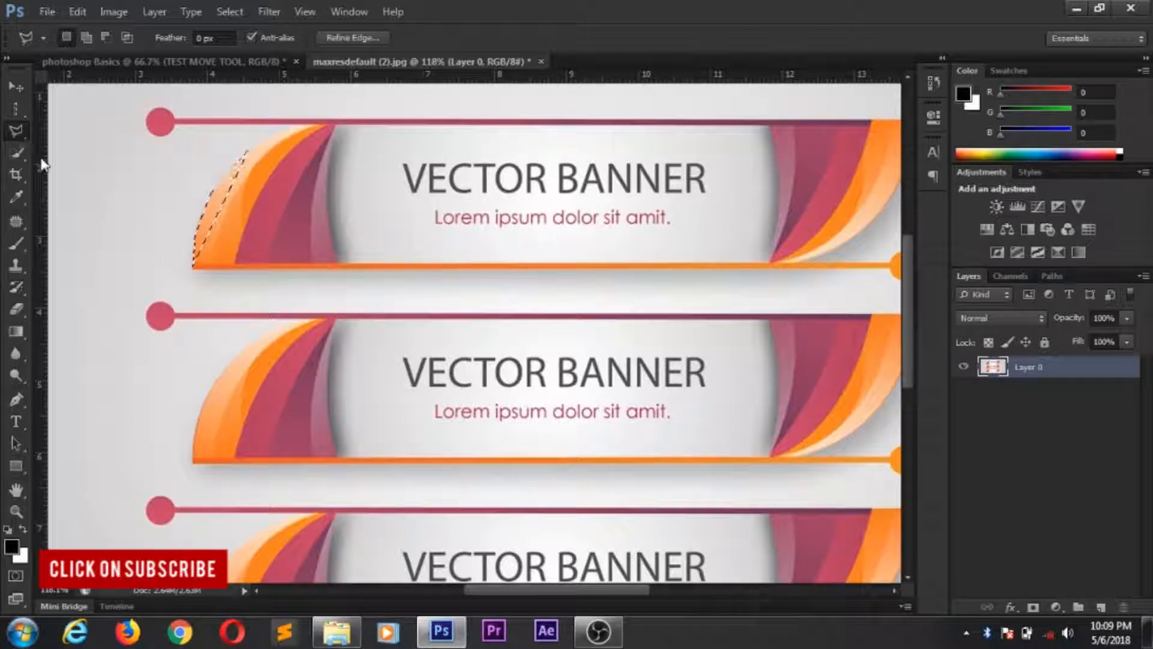
{"action": "key", "text": "ctrl+d"}
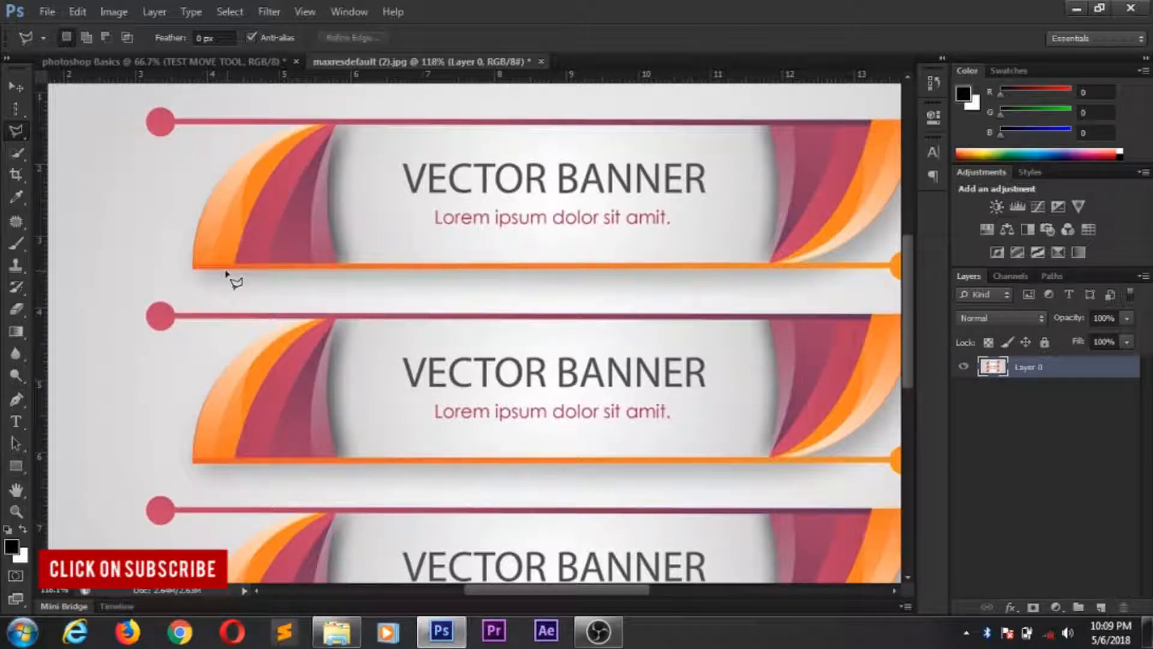
- Try to trace the top banner's outline with the Polygonal Lasso tool, including both curved ends
{"action": "left_click", "coordinate": [193, 268]}
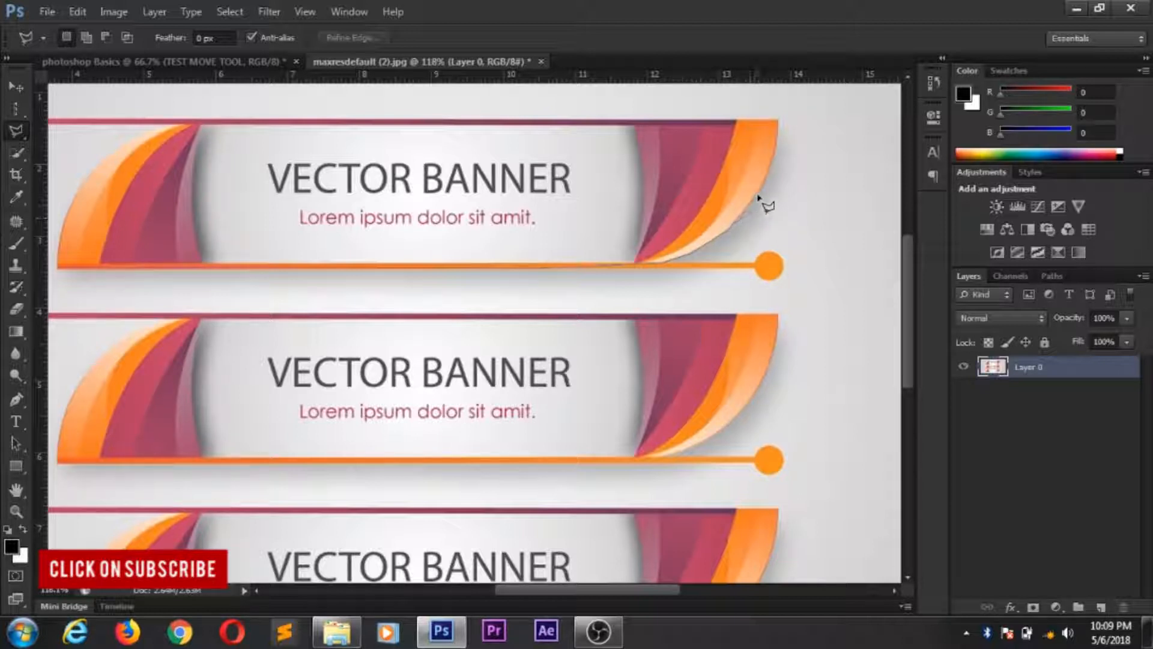
{"action": "left_click", "coordinate": [779, 122]}
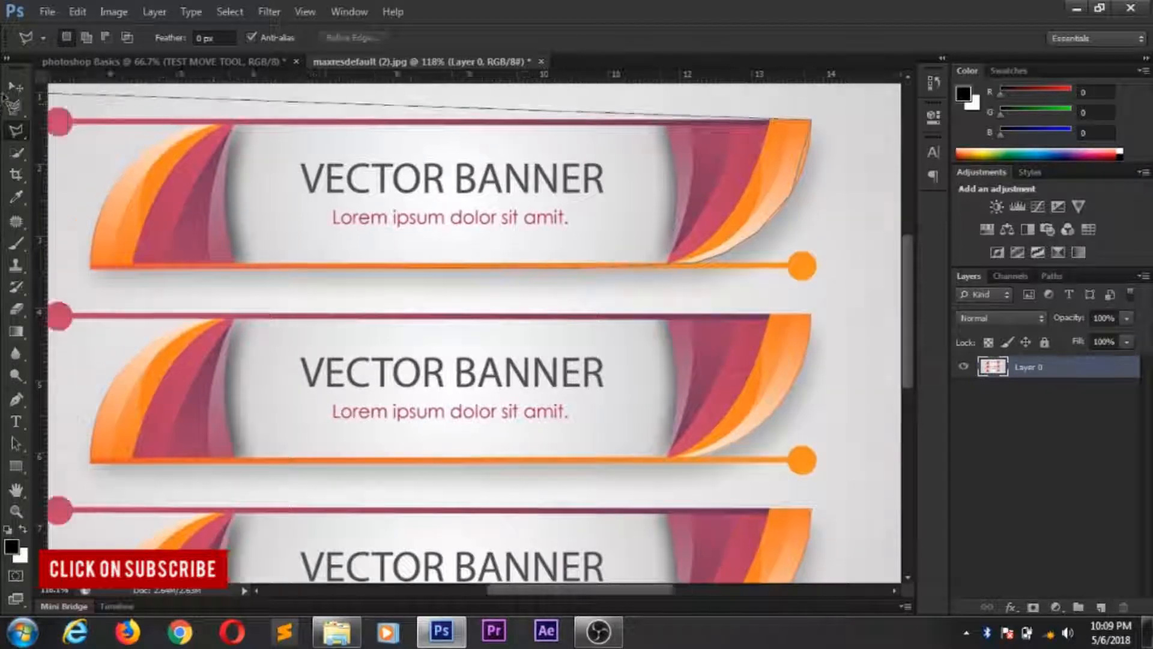
{"action": "left_click", "coordinate": [266, 125]}
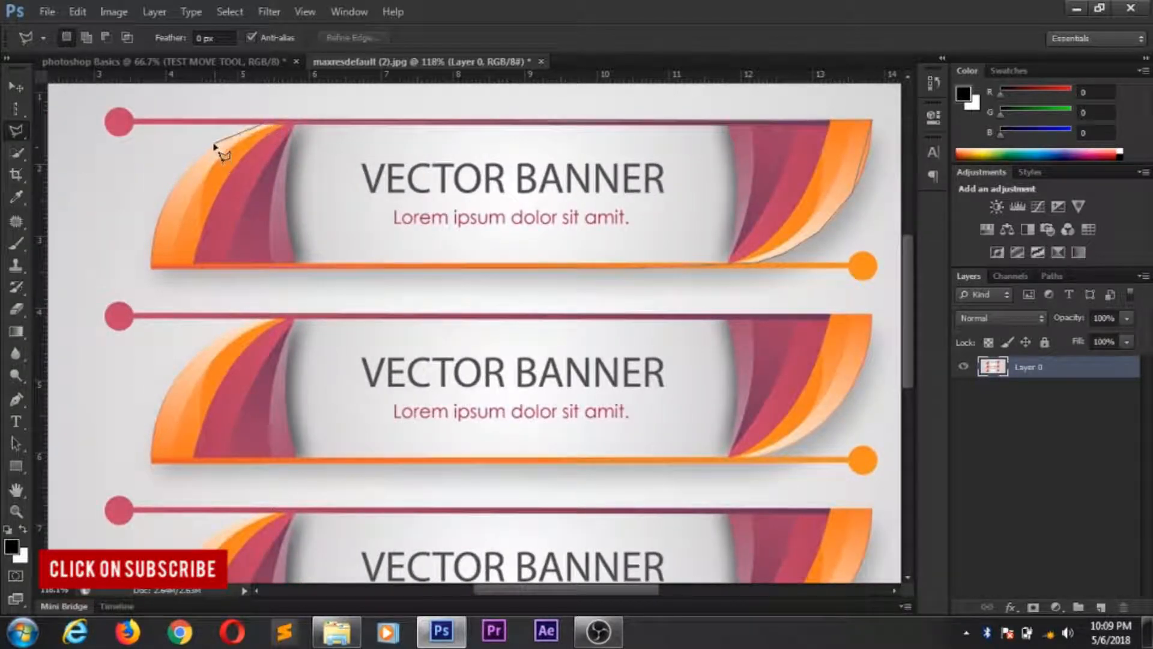
{"action": "left_click", "coordinate": [215, 144]}
{"action": "left_click", "coordinate": [171, 190]}
{"action": "left_click", "coordinate": [155, 238]}
{"action": "double_click", "coordinate": [153, 270]}
- Retrace the whole top banner as a closed Polygonal Lasso selection, try deleting its contents, and deselect
{"action": "left_click", "coordinate": [300, 262]}
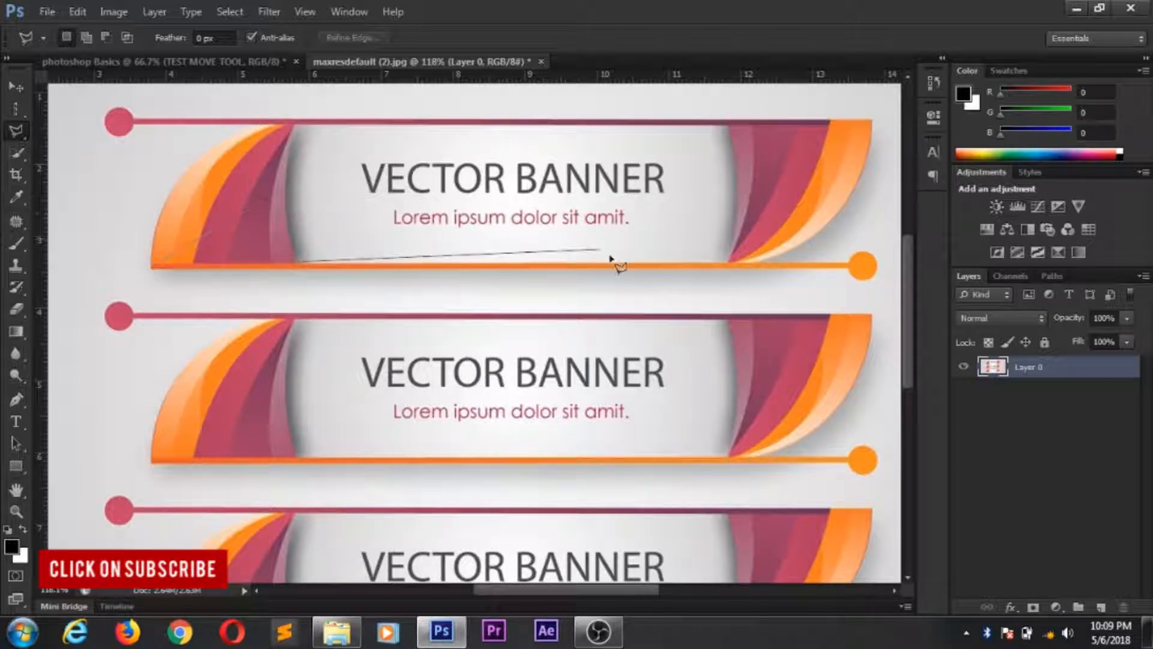
{"action": "left_click", "coordinate": [763, 260]}
{"action": "left_click", "coordinate": [832, 225]}
{"action": "left_click", "coordinate": [873, 122]}
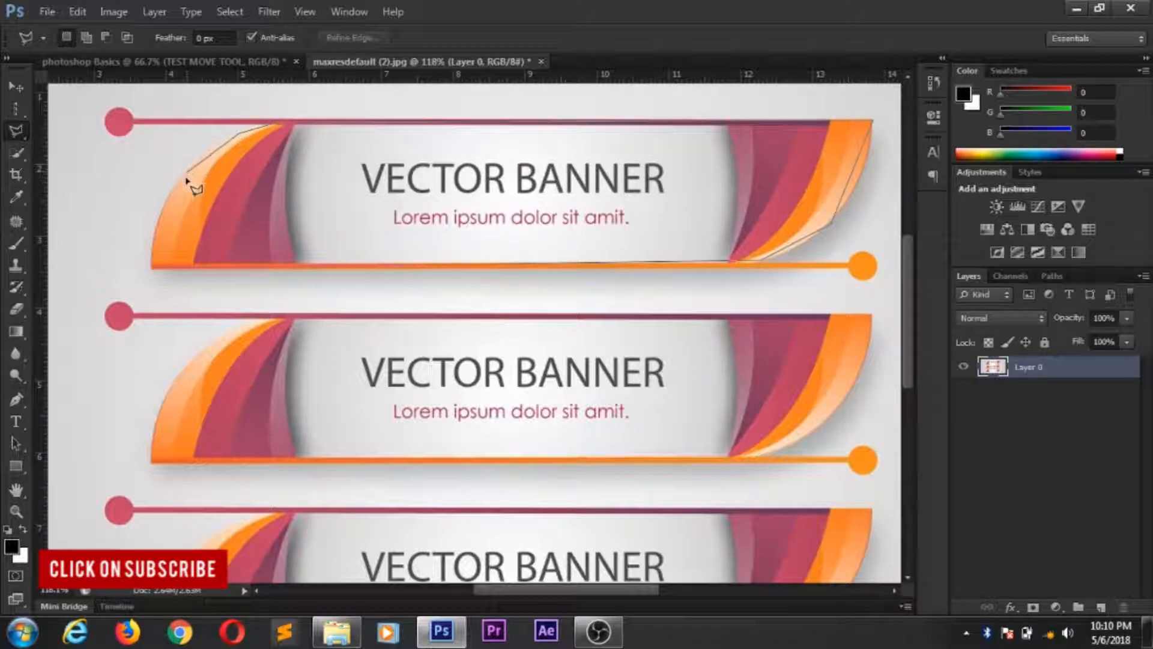
{"action": "left_click", "coordinate": [152, 268]}
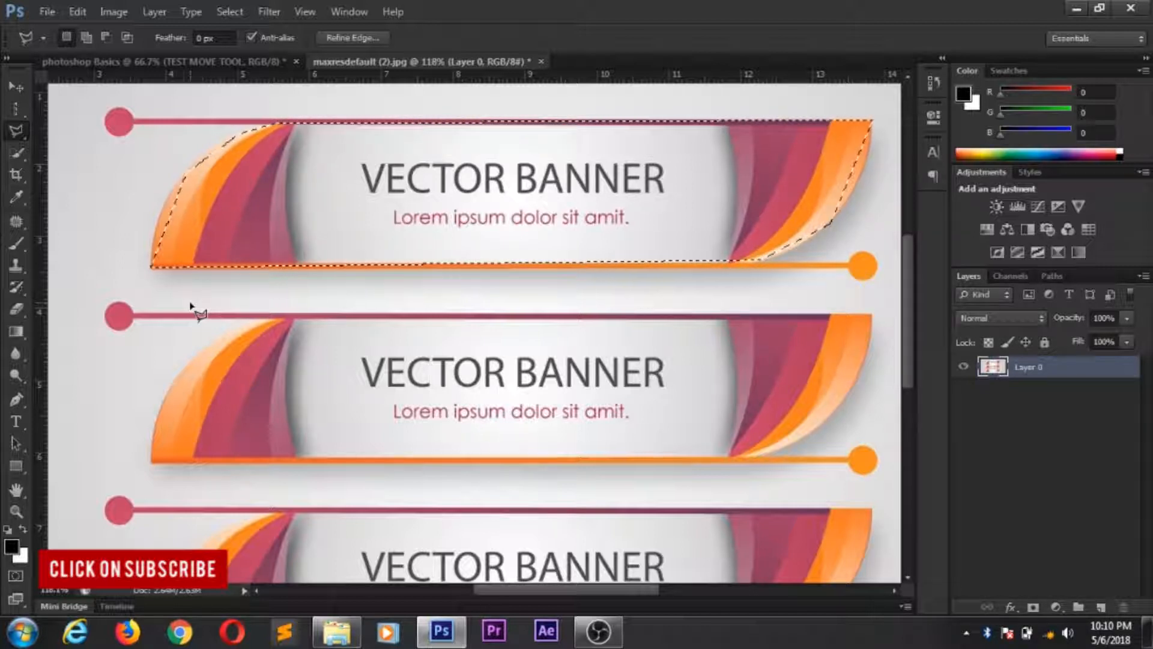
{"action": "key", "text": "Delete"}
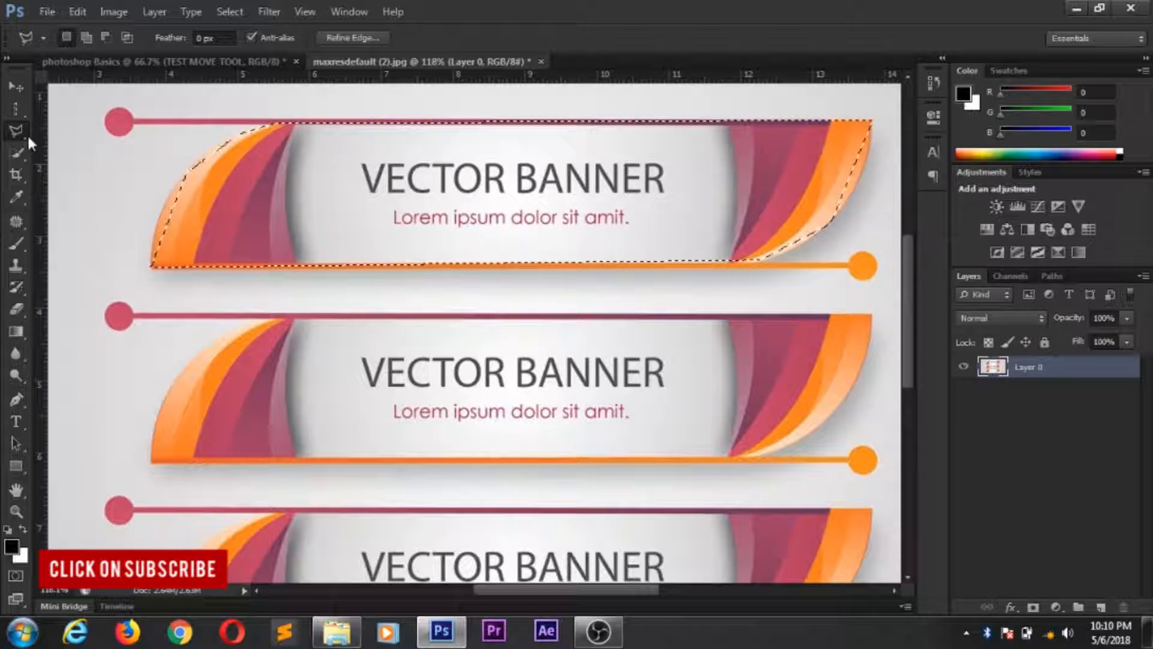
{"action": "key", "text": "ctrl+d"}
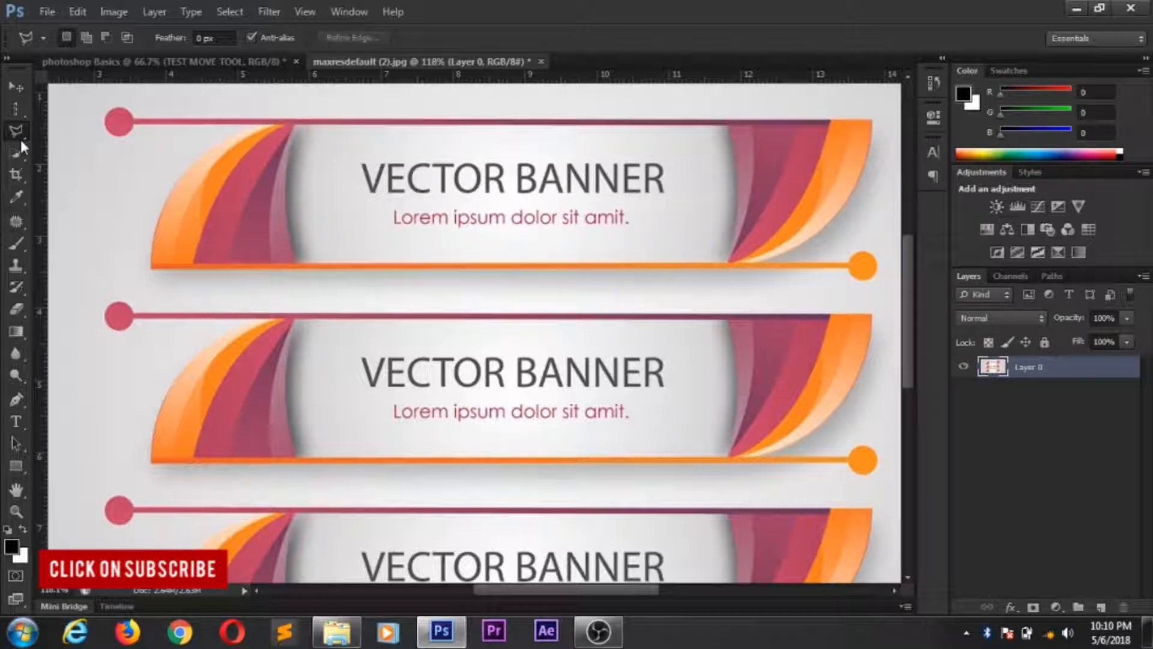
- Draw a freehand Lasso selection around the top banner, try deleting its contents, and undo the deletion
{"action": "right_click", "coordinate": [22, 136]}
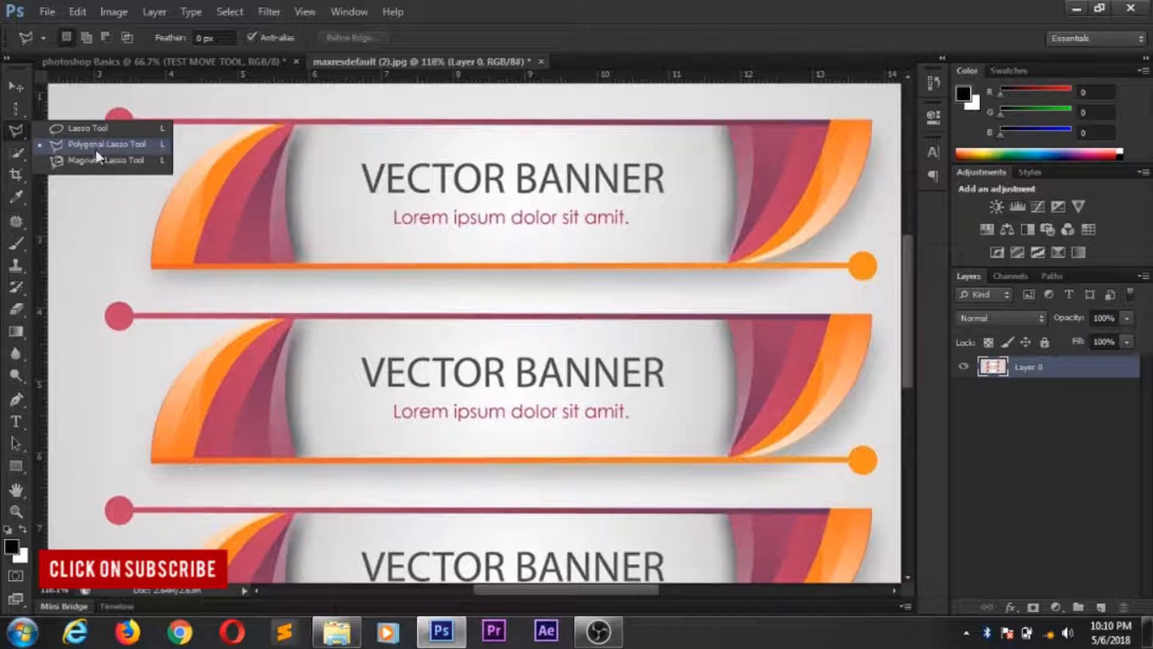
{"action": "left_click", "coordinate": [96, 127]}
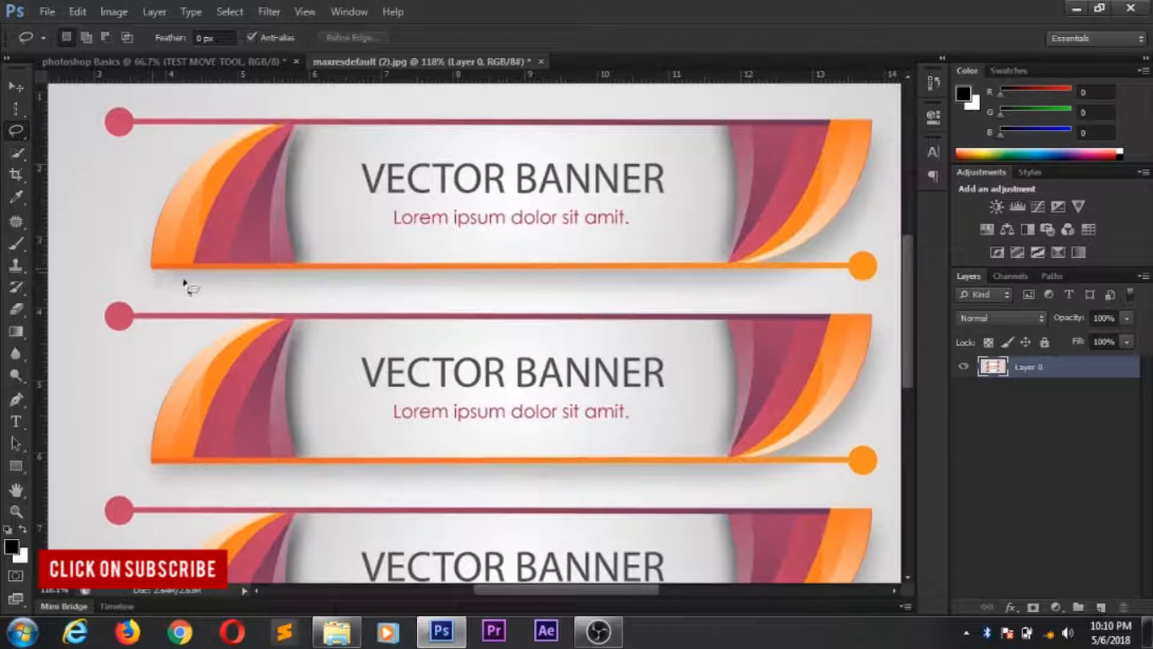
{"action": "left_click_drag", "start_coordinate": [166, 272], "coordinate": [296, 276]}
{"action": "left_click", "coordinate": [280, 290]}
{"action": "mouse_move", "coordinate": [221, 277]}
{"action": "left_mouse_down"}
{"action": "mouse_move", "coordinate": [269, 295]}
{"action": "mouse_move", "coordinate": [330, 275]}
{"action": "left_mouse_up"}
{"action": "left_click", "coordinate": [344, 293]}
{"action": "mouse_move", "coordinate": [185, 268]}
{"action": "left_mouse_down"}
{"action": "mouse_move", "coordinate": [166, 285]}
{"action": "mouse_move", "coordinate": [263, 268]}
{"action": "mouse_move", "coordinate": [373, 277]}
{"action": "mouse_move", "coordinate": [771, 260]}
{"action": "mouse_move", "coordinate": [857, 195]}
{"action": "mouse_move", "coordinate": [880, 145]}
{"action": "mouse_move", "coordinate": [872, 120]}
{"action": "mouse_move", "coordinate": [278, 122]}
{"action": "mouse_move", "coordinate": [110, 109]}
{"action": "mouse_move", "coordinate": [87, 130]}
{"action": "mouse_move", "coordinate": [86, 196]}
{"action": "mouse_move", "coordinate": [157, 278]}
{"action": "left_mouse_up"}
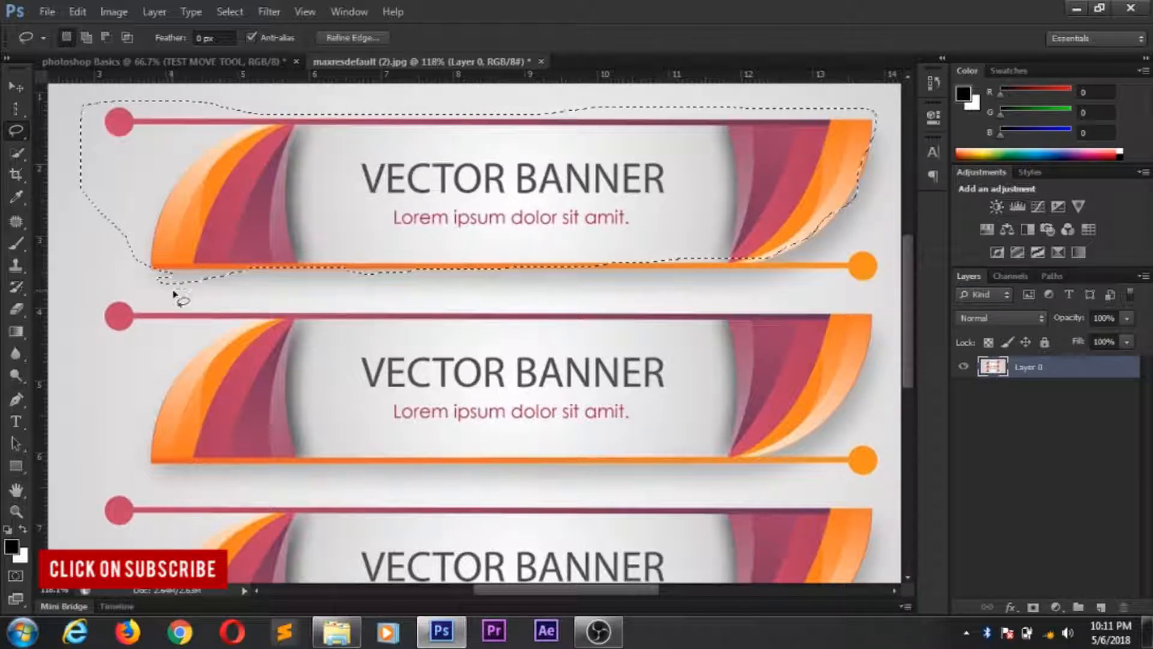
{"action": "key", "text": "Delete"}
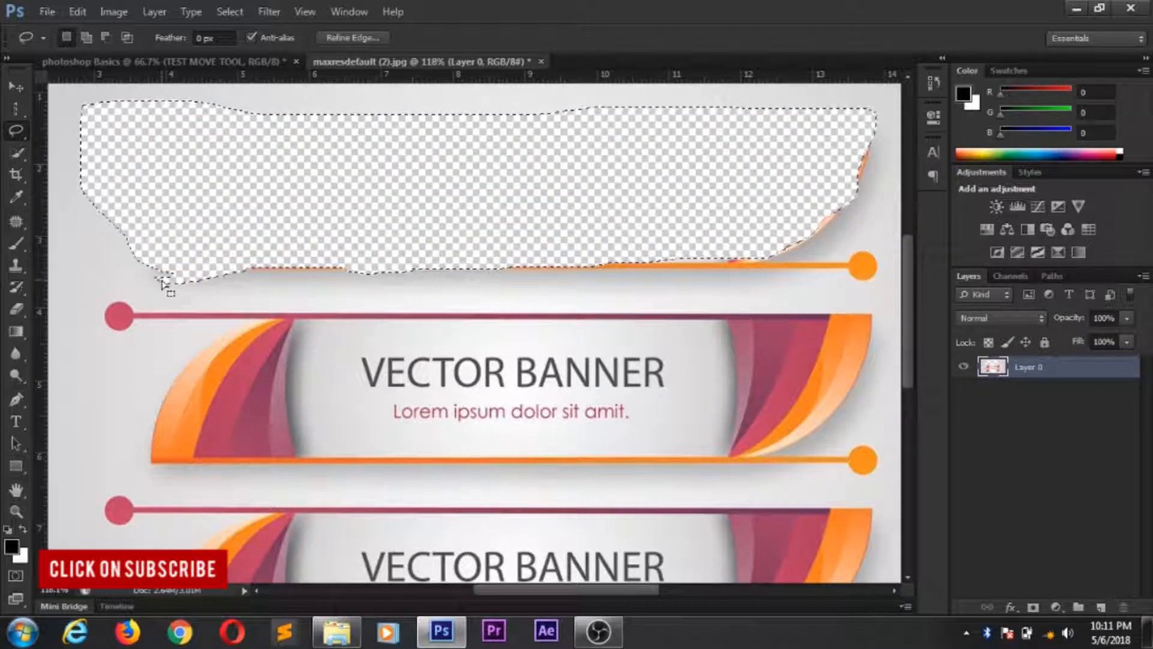
{"action": "key", "text": "ctrl+z"}
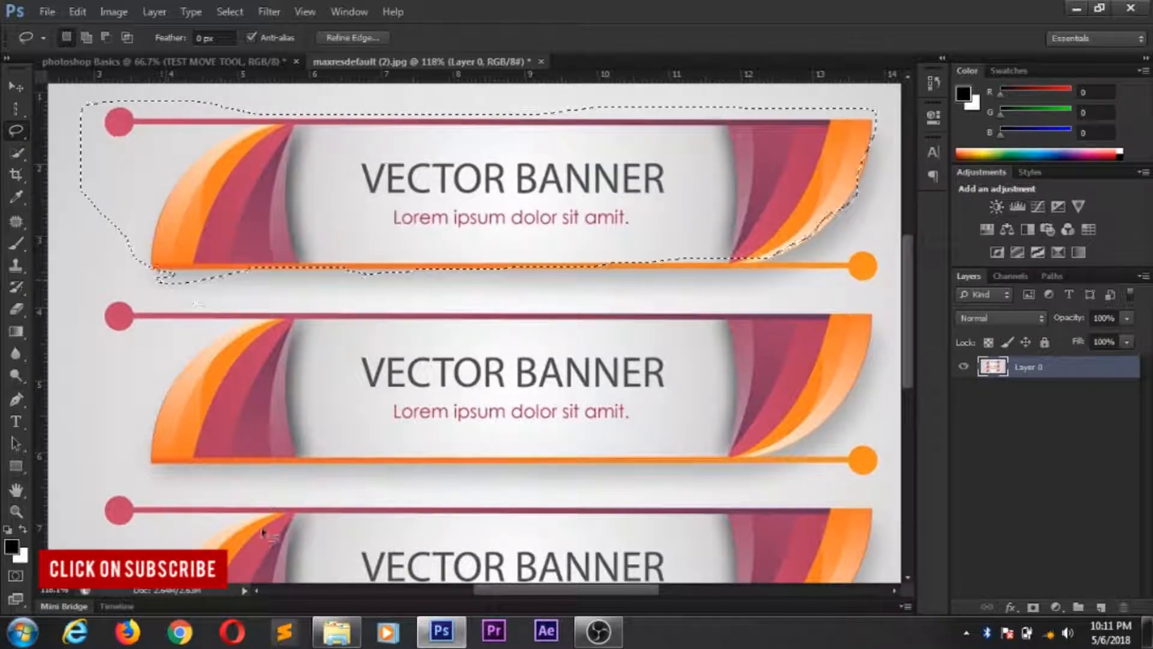
- Erase the left part of the top banner inside the selection with the Eraser tool, and undo the last strokes
{"action": "left_click", "coordinate": [17, 310]}
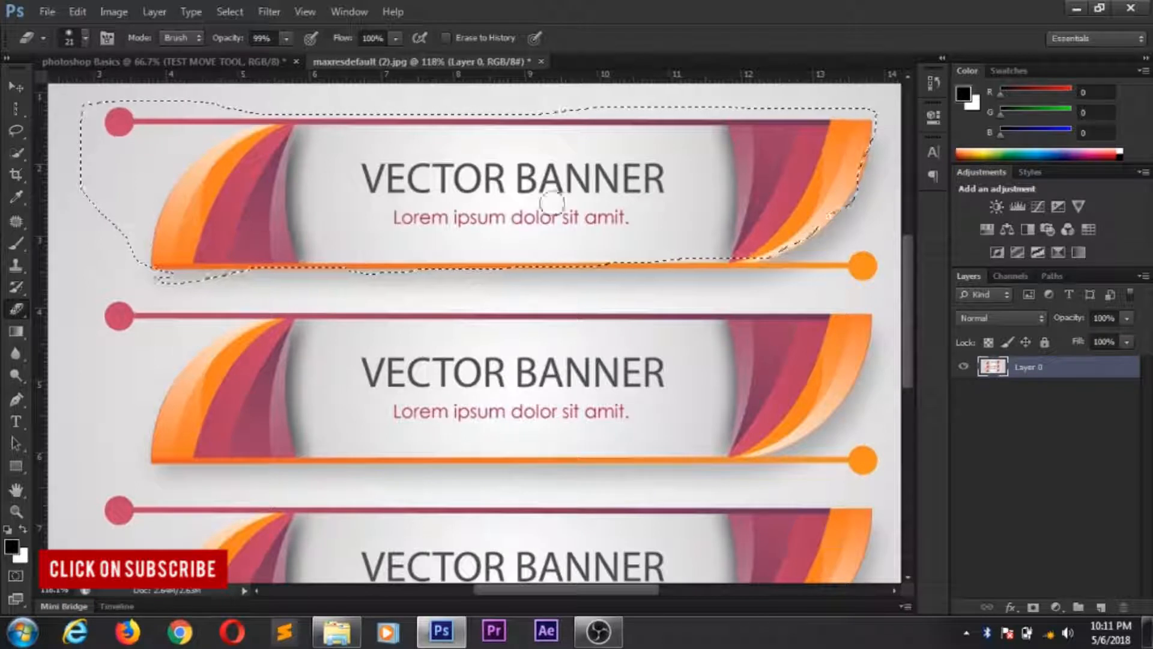
{"action": "mouse_move", "coordinate": [80, 129]}
{"action": "left_mouse_down"}
{"action": "mouse_move", "coordinate": [134, 251]}
{"action": "mouse_move", "coordinate": [70, 150]}
{"action": "mouse_move", "coordinate": [174, 259]}
{"action": "mouse_move", "coordinate": [189, 294]}
{"action": "mouse_move", "coordinate": [83, 171]}
{"action": "mouse_move", "coordinate": [70, 93]}
{"action": "mouse_move", "coordinate": [127, 157]}
{"action": "mouse_move", "coordinate": [104, 112]}
{"action": "mouse_move", "coordinate": [211, 214]}
{"action": "mouse_move", "coordinate": [258, 231]}
{"action": "left_mouse_up"}
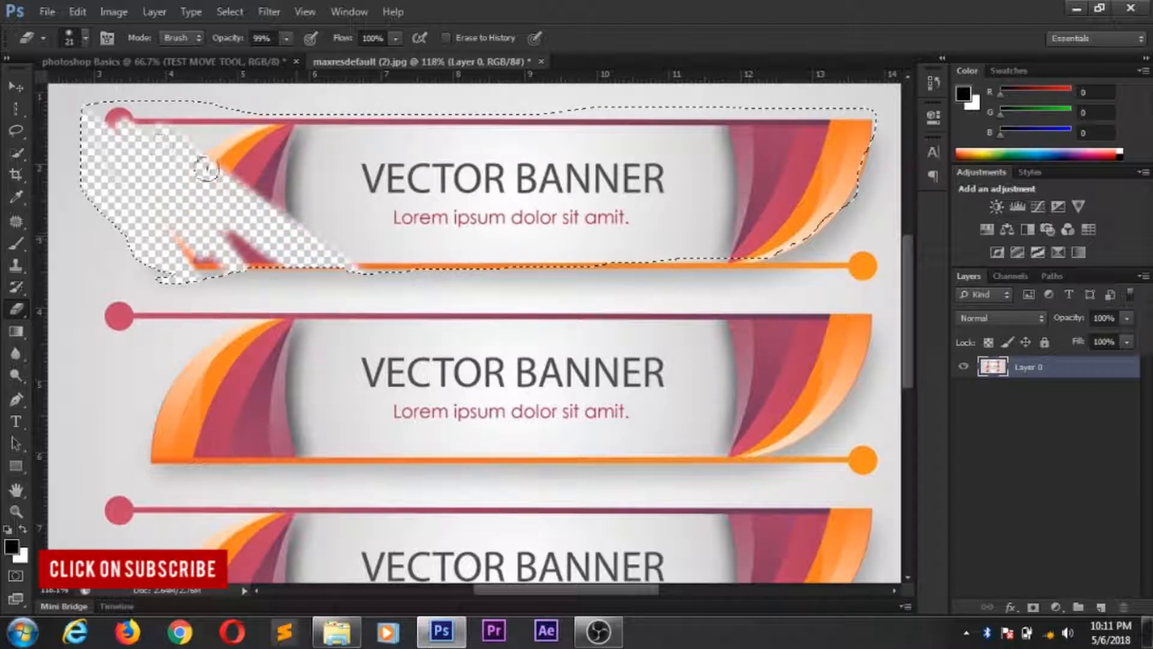
{"action": "mouse_move", "coordinate": [401, 254]}
{"action": "left_mouse_down"}
{"action": "mouse_move", "coordinate": [318, 185]}
{"action": "mouse_move", "coordinate": [368, 225]}
{"action": "mouse_move", "coordinate": [343, 204]}
{"action": "mouse_move", "coordinate": [459, 255]}
{"action": "mouse_move", "coordinate": [250, 118]}
{"action": "mouse_move", "coordinate": [285, 147]}
{"action": "mouse_move", "coordinate": [281, 100]}
{"action": "mouse_move", "coordinate": [234, 100]}
{"action": "mouse_move", "coordinate": [322, 146]}
{"action": "mouse_move", "coordinate": [326, 123]}
{"action": "mouse_move", "coordinate": [400, 186]}
{"action": "mouse_move", "coordinate": [357, 161]}
{"action": "mouse_move", "coordinate": [404, 157]}
{"action": "mouse_move", "coordinate": [364, 141]}
{"action": "mouse_move", "coordinate": [532, 220]}
{"action": "mouse_move", "coordinate": [183, 278]}
{"action": "mouse_move", "coordinate": [124, 243]}
{"action": "left_mouse_up"}
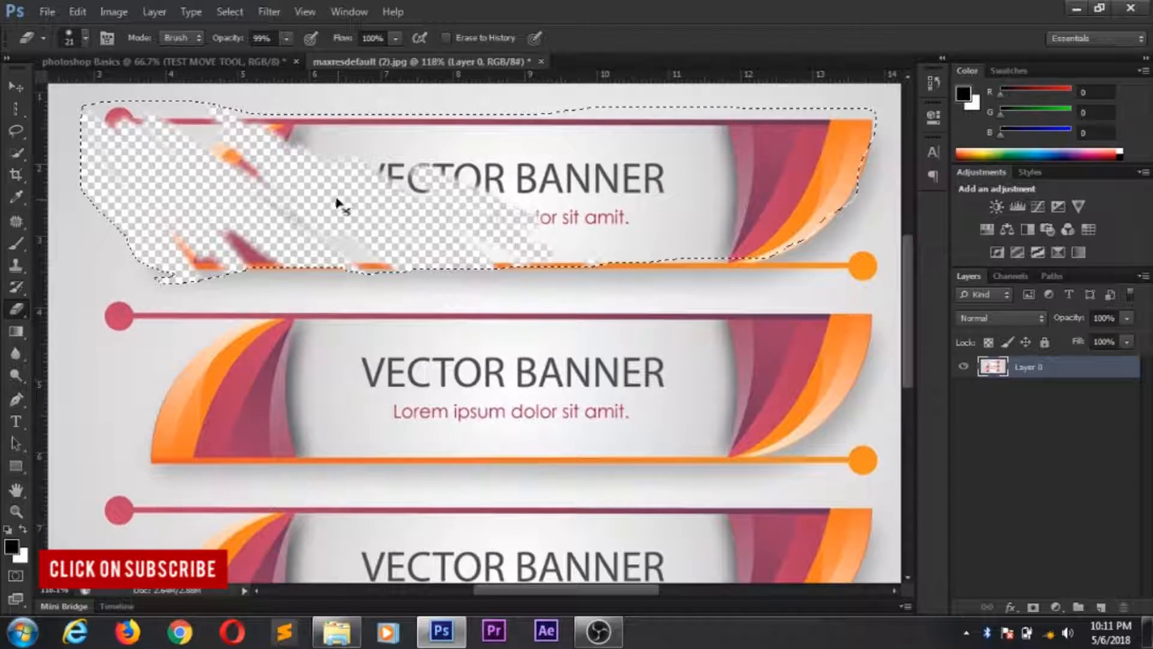
{"action": "key", "text": "ctrl+z"}
{"action": "key", "text": "ctrl+alt+z"}
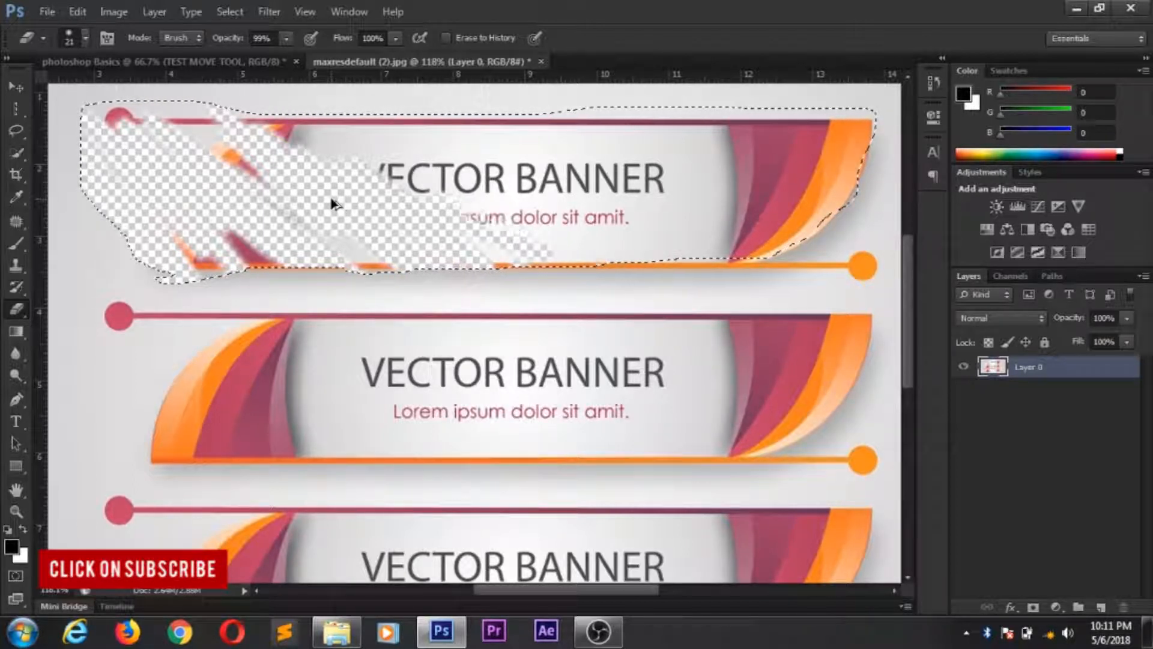
{"action": "key", "text": "ctrl+alt+z"}
{"action": "key", "text": "ctrl+alt+z"}
{"action": "key", "text": "ctrl+alt+z"}
{"action": "key", "text": "ctrl+alt+z"}
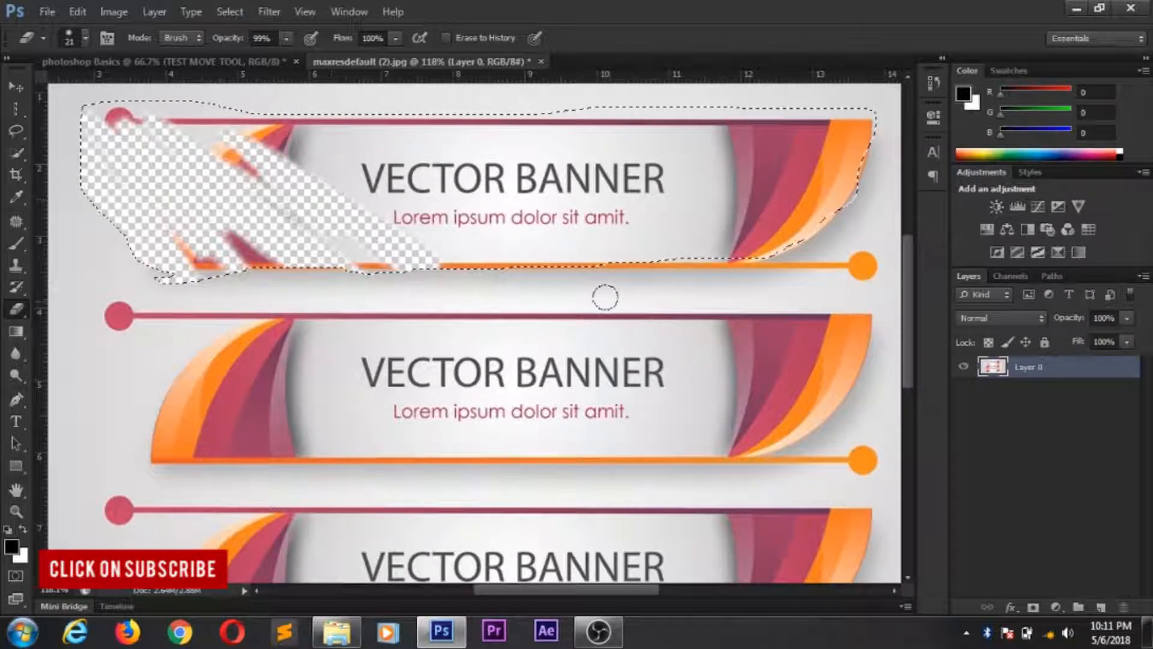
- Switch to the Magnetic Lasso tool and clear the selection around the top banner
{"action": "scroll", "coordinate": [605, 296], "scroll_direction": "down", "scroll_amount": 2}
{"action": "scroll", "coordinate": [592, 324], "scroll_direction": "down", "scroll_amount": 1}
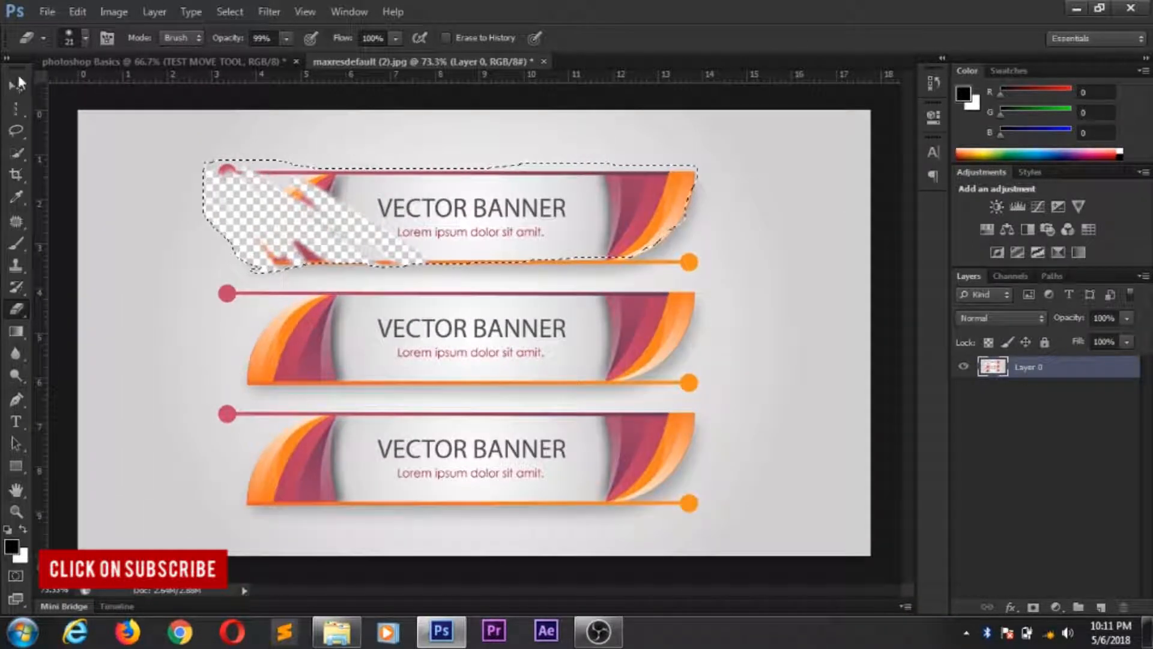
{"action": "left_click", "coordinate": [21, 133]}
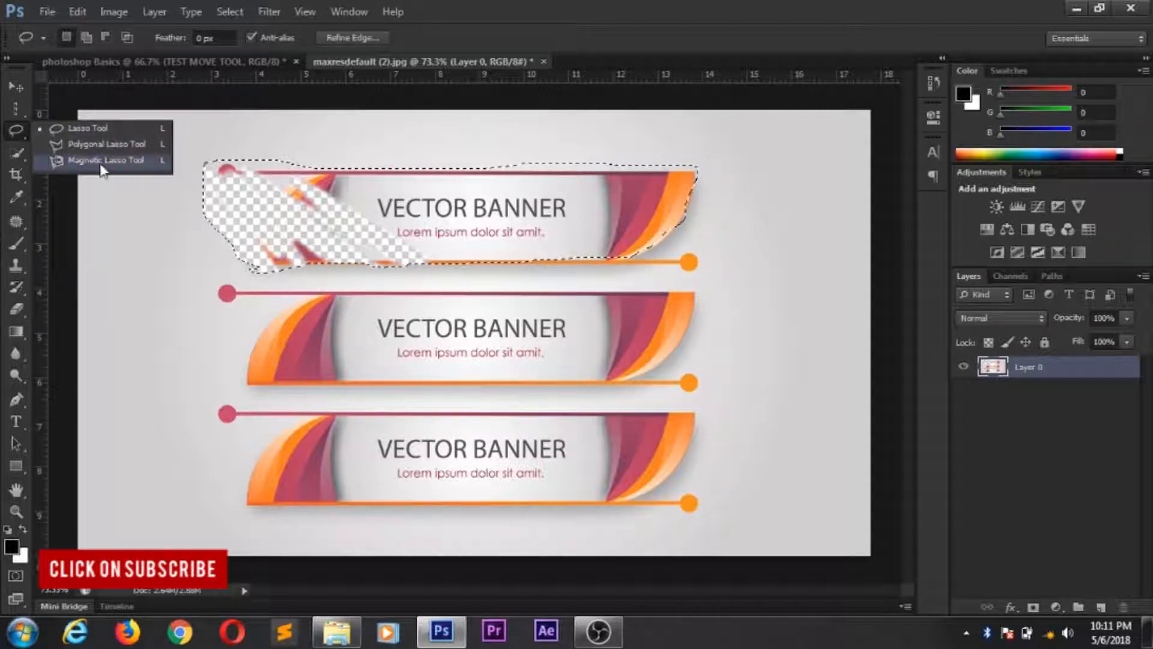
{"action": "left_click", "coordinate": [104, 160]}
{"action": "key", "text": "ctrl+d"}
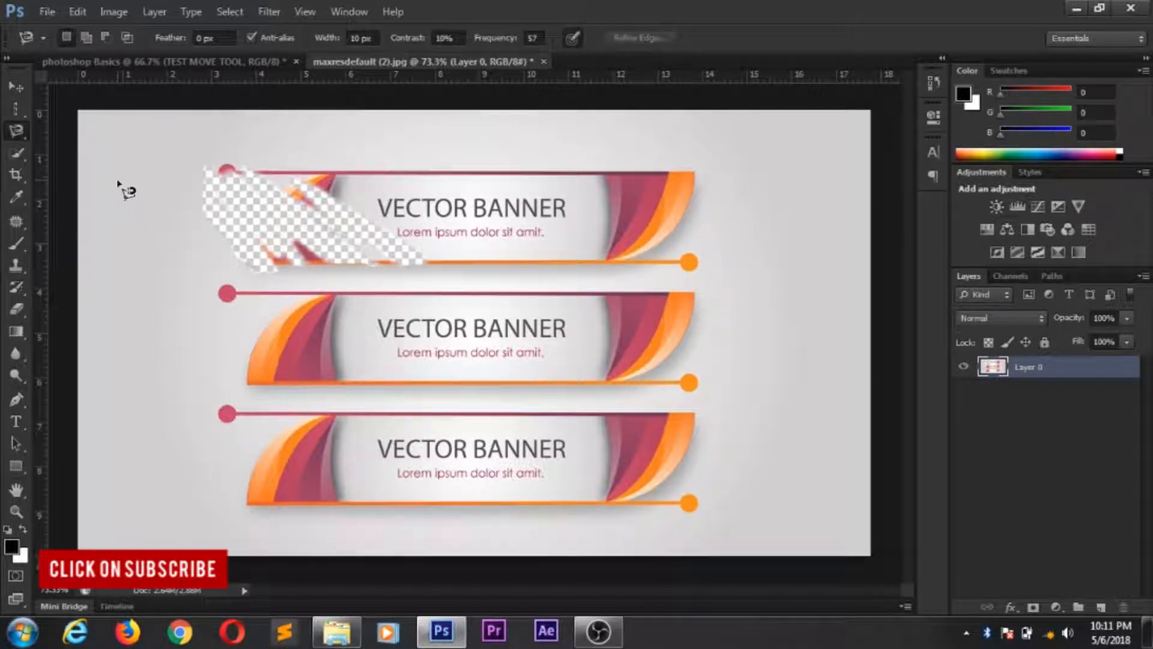
- Trace around the middle banner with the Magnetic Lasso, close the selection at its starting point, and delete its contents
{"action": "left_click", "coordinate": [251, 385]}
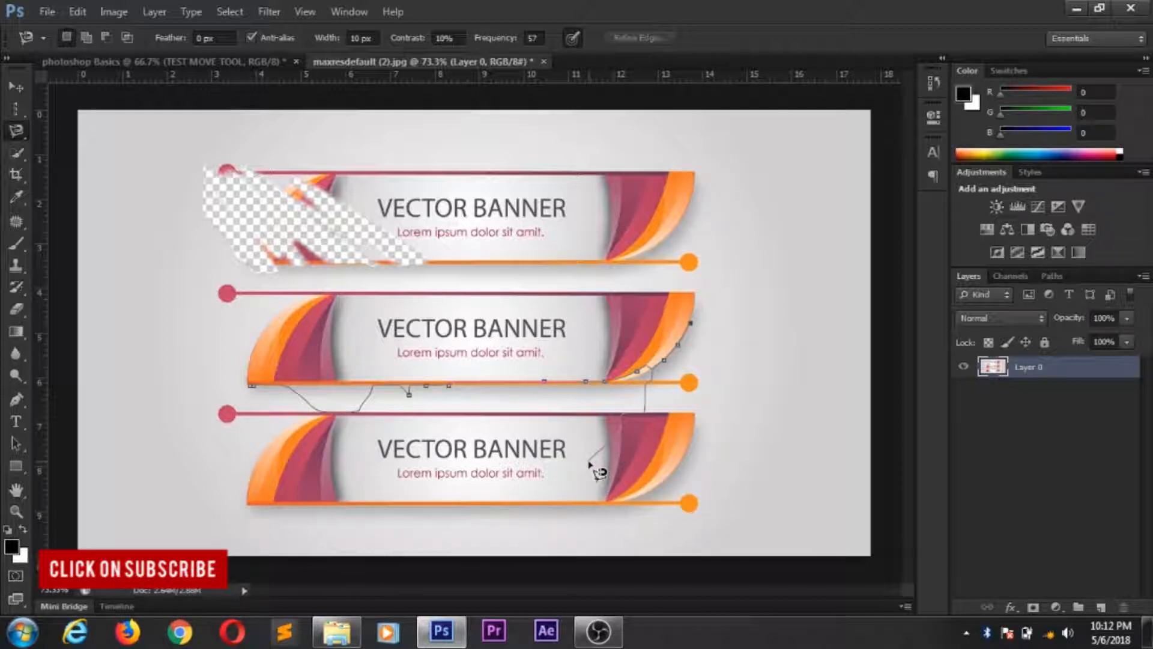
{"action": "key", "text": "Escape"}
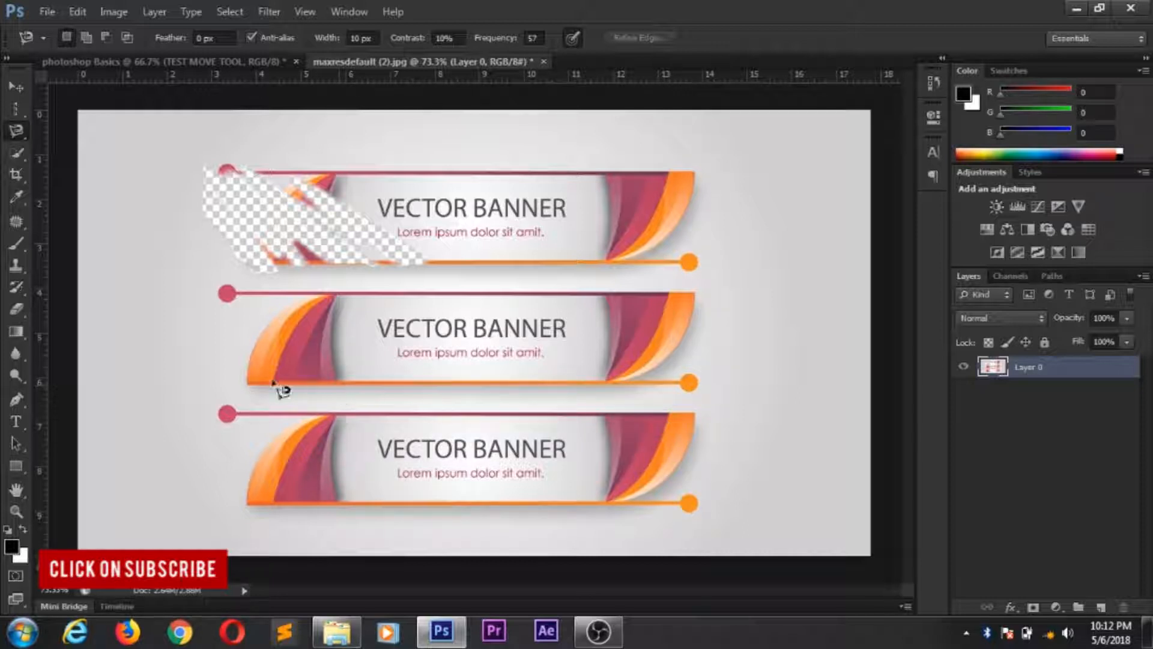
{"action": "left_click", "coordinate": [248, 382]}
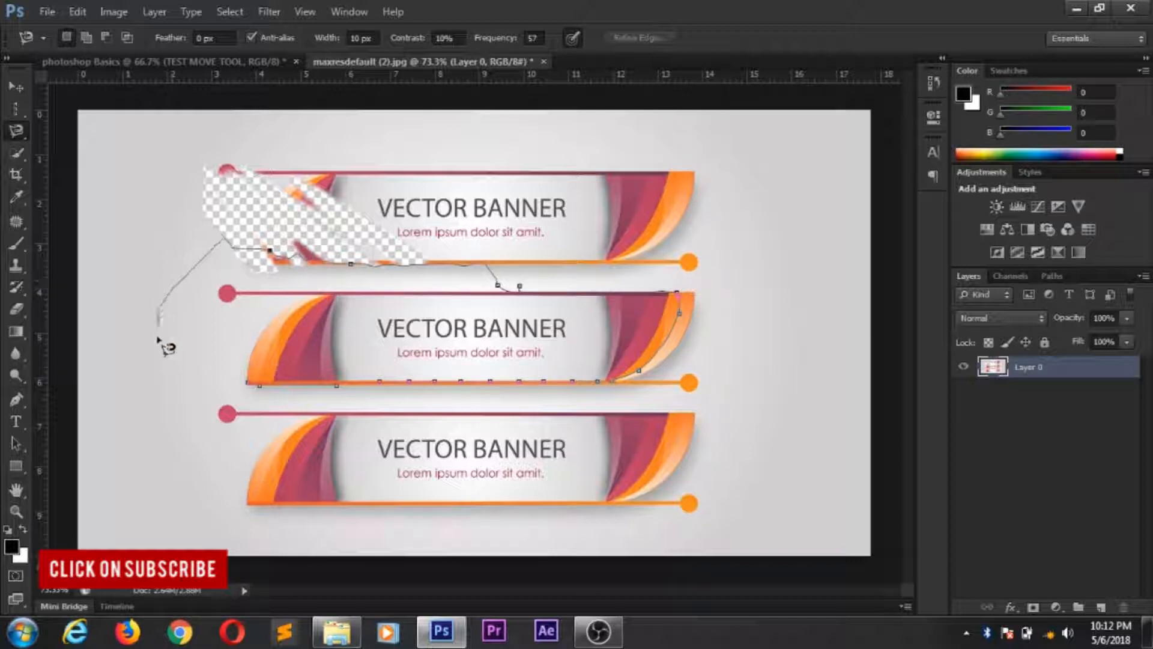
{"action": "left_click", "coordinate": [250, 385]}
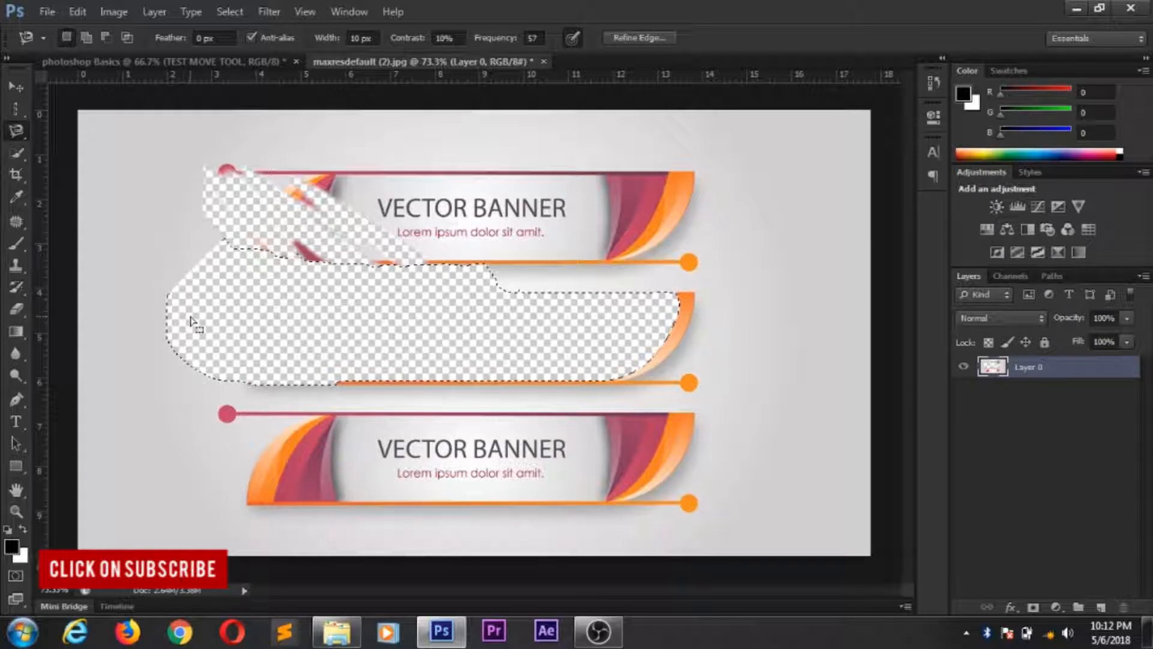
- Switch to the Move tool and move the emptied selection around the canvas, placing it lower and further right
{"action": "left_click", "coordinate": [24, 132]}
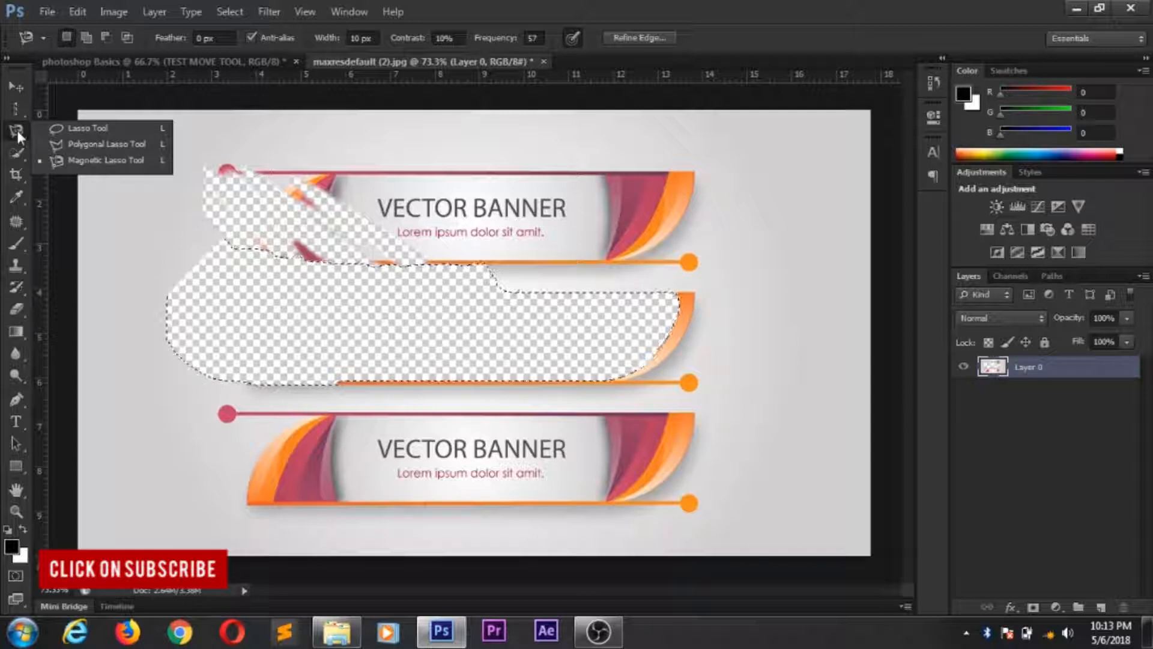
{"action": "left_click", "coordinate": [16, 88]}
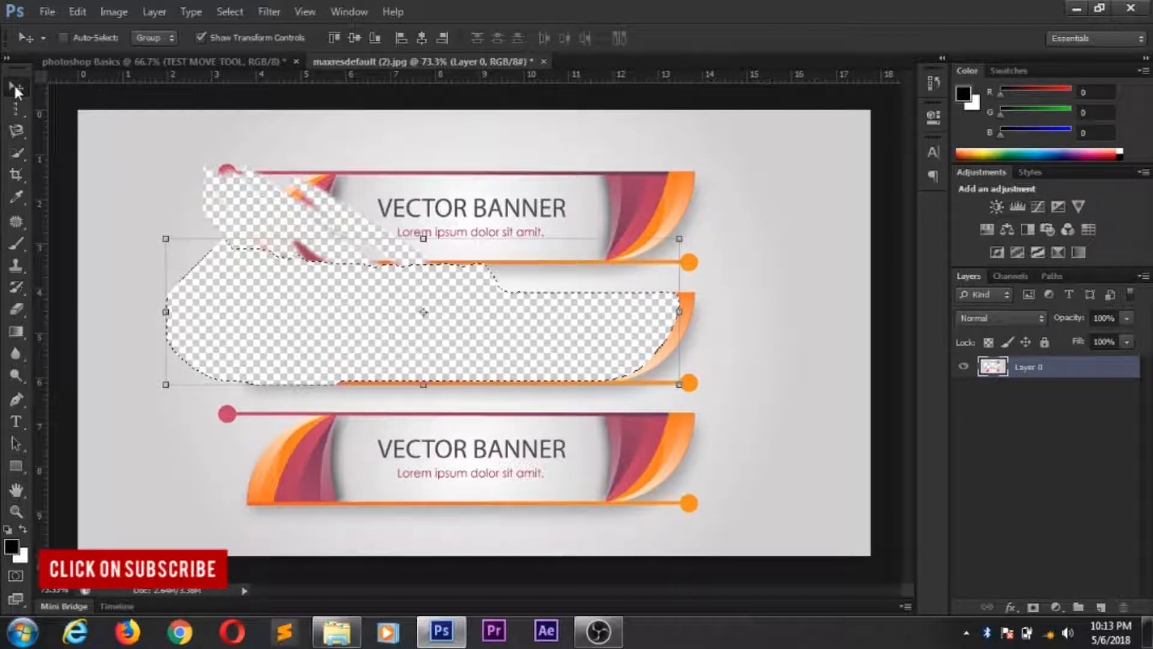
{"action": "left_click_drag", "start_coordinate": [388, 301], "coordinate": [403, 266]}
{"action": "left_click_drag", "start_coordinate": [442, 292], "coordinate": [512, 293]}
{"action": "left_click_drag", "start_coordinate": [319, 233], "coordinate": [510, 275]}
{"action": "left_click_drag", "start_coordinate": [580, 312], "coordinate": [478, 273]}
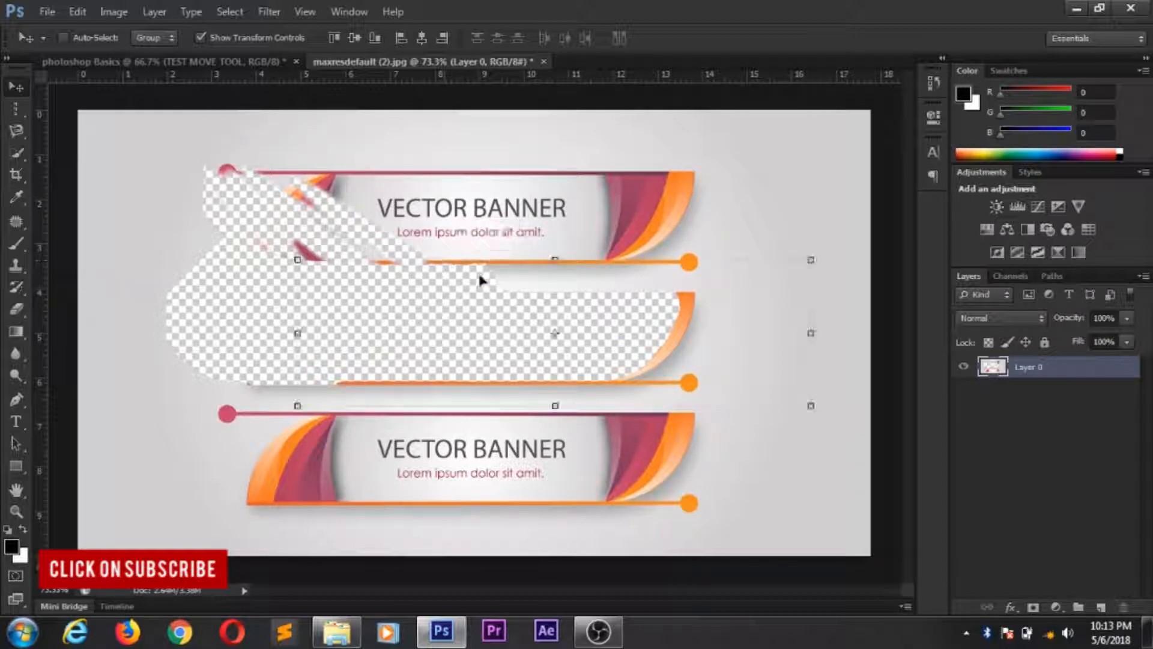
- Activate the Rectangular Marquee tool, and replace the Magnetic Lasso with the freehand Lasso tool
{"action": "left_click", "coordinate": [25, 114]}
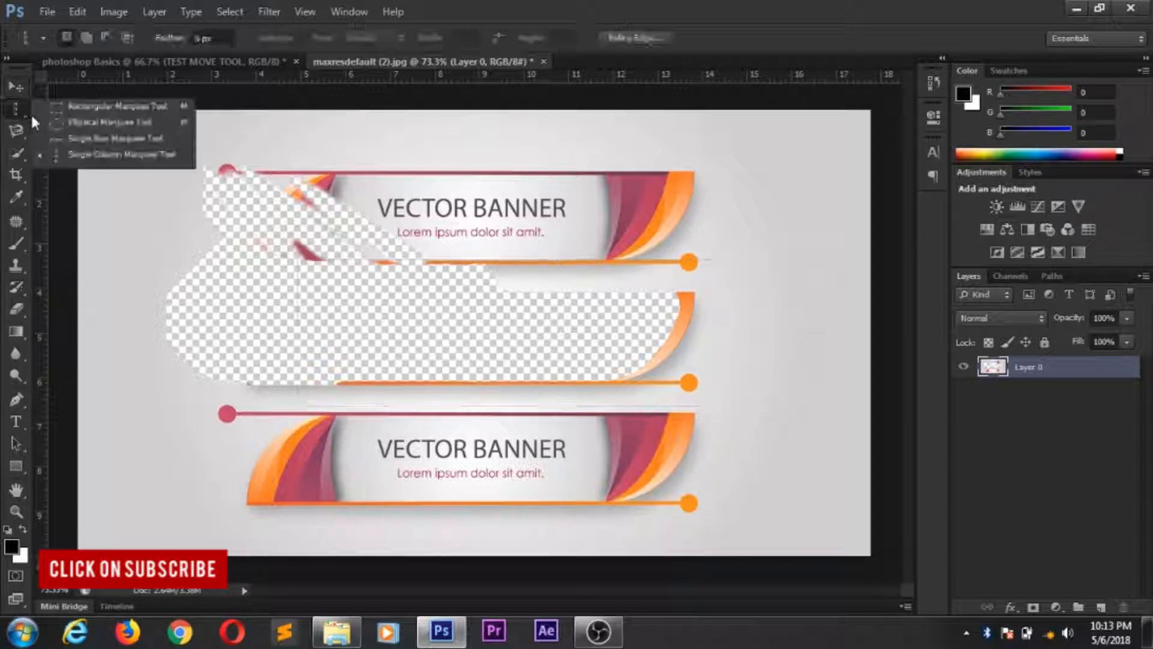
{"action": "left_click", "coordinate": [98, 112]}
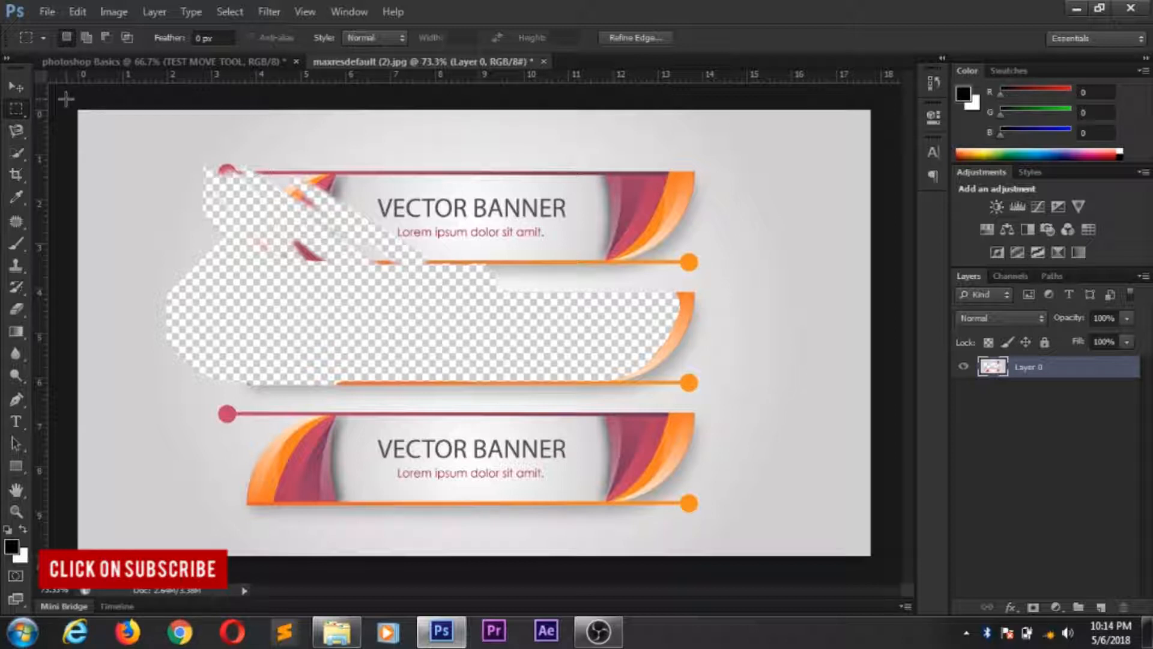
{"action": "left_click", "coordinate": [26, 136]}
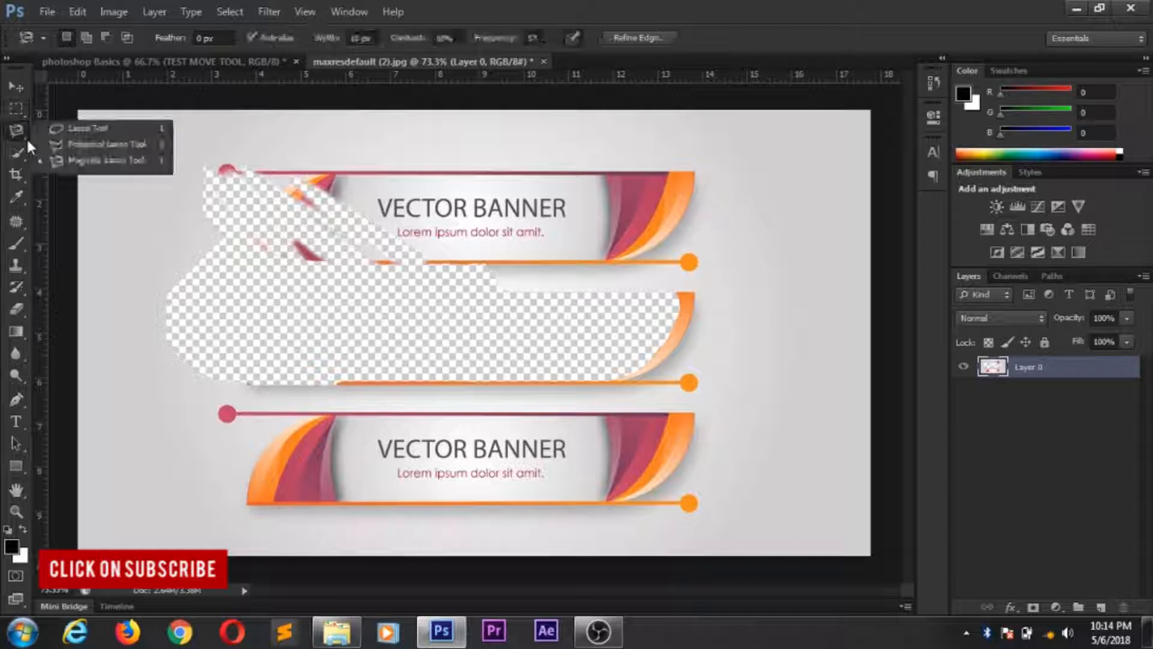
{"action": "left_click", "coordinate": [74, 133]}
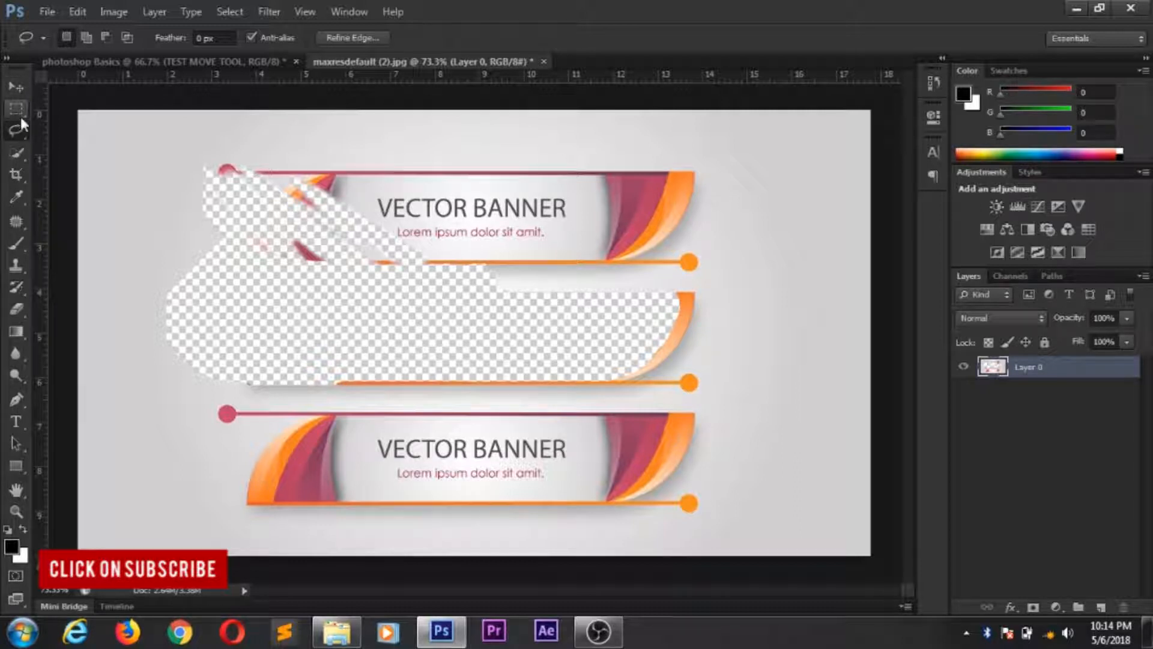
- Open the snowy park image WS-42551 from the Downloads folder
{"action": "left_click", "coordinate": [43, 8]}
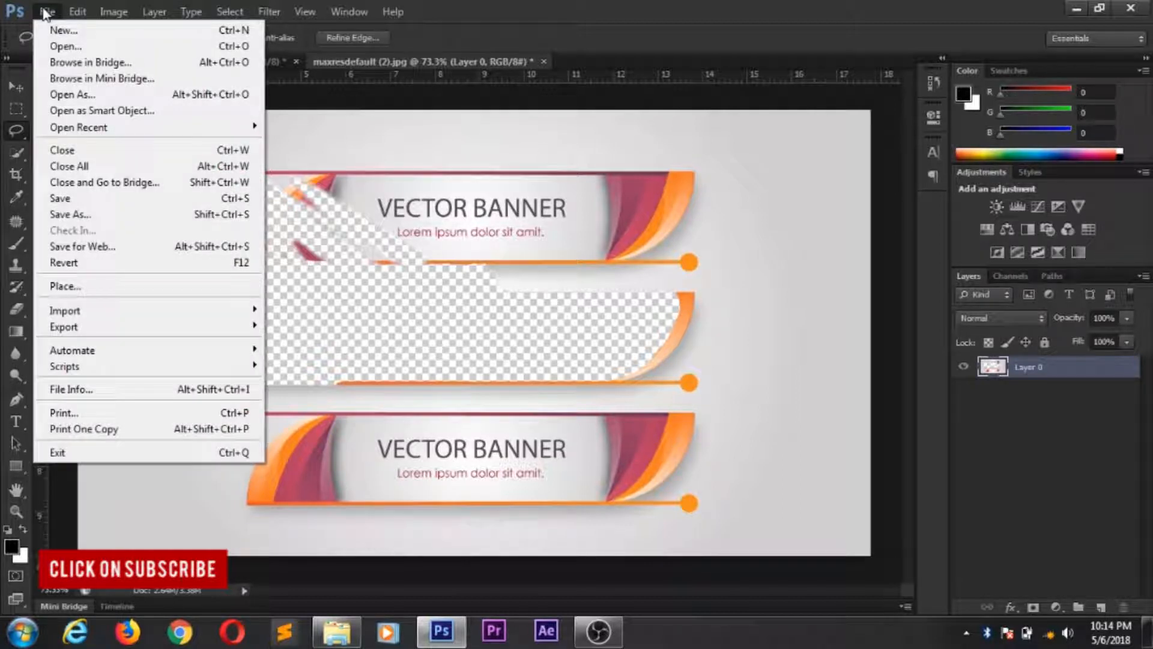
{"action": "left_click", "coordinate": [132, 45]}
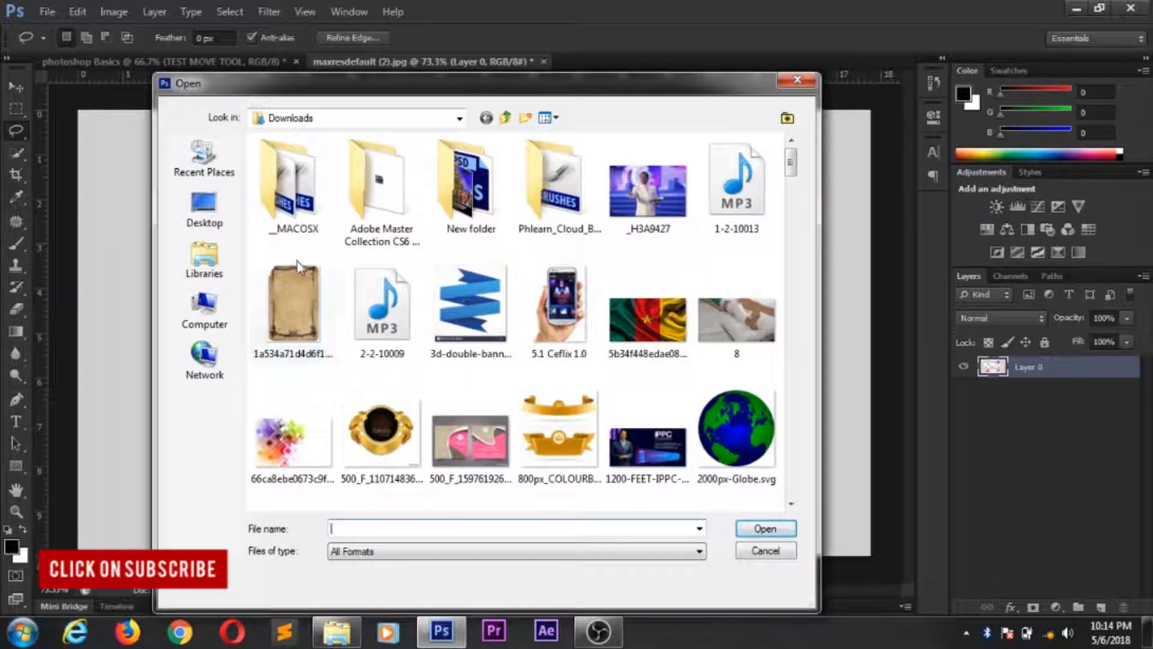
{"action": "left_click", "coordinate": [298, 227]}
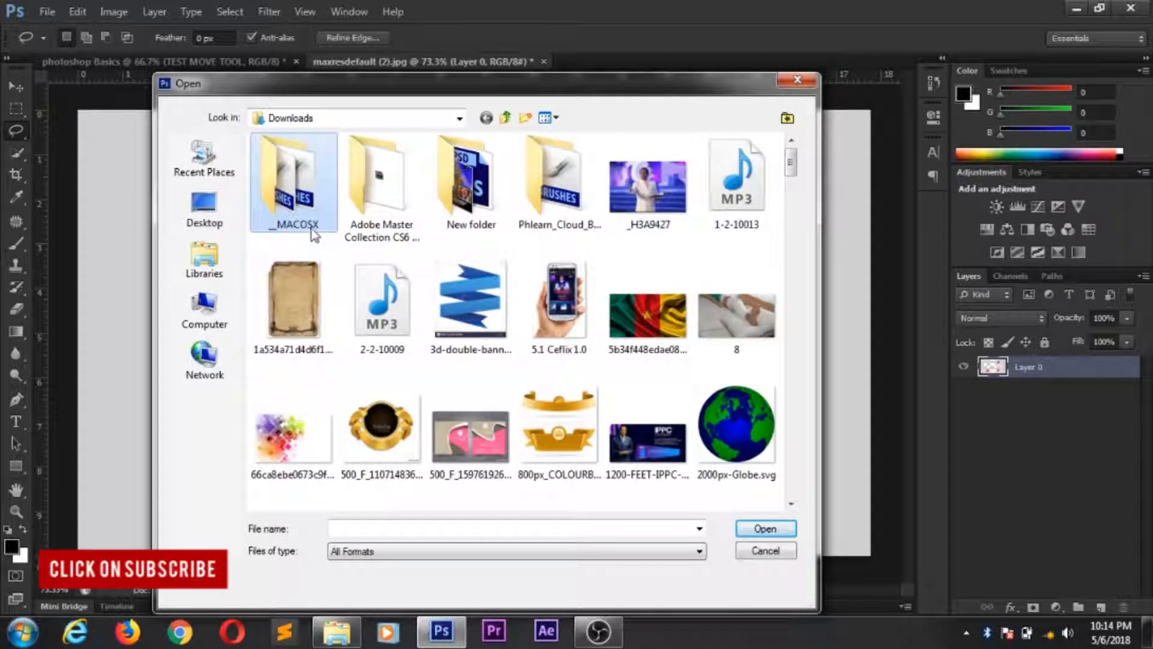
{"action": "scroll", "coordinate": [324, 228], "scroll_direction": "down", "scroll_amount": 15}
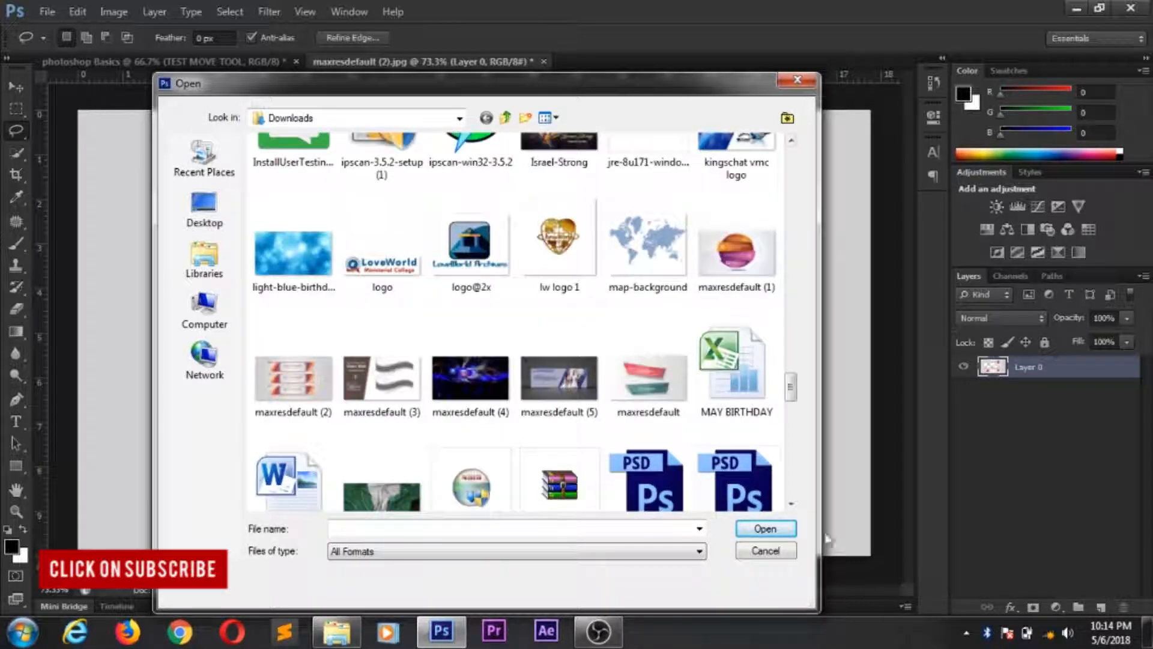
{"action": "scroll", "coordinate": [729, 442], "scroll_direction": "down", "scroll_amount": 5}
{"action": "scroll", "coordinate": [637, 331], "scroll_direction": "up", "scroll_amount": 5}
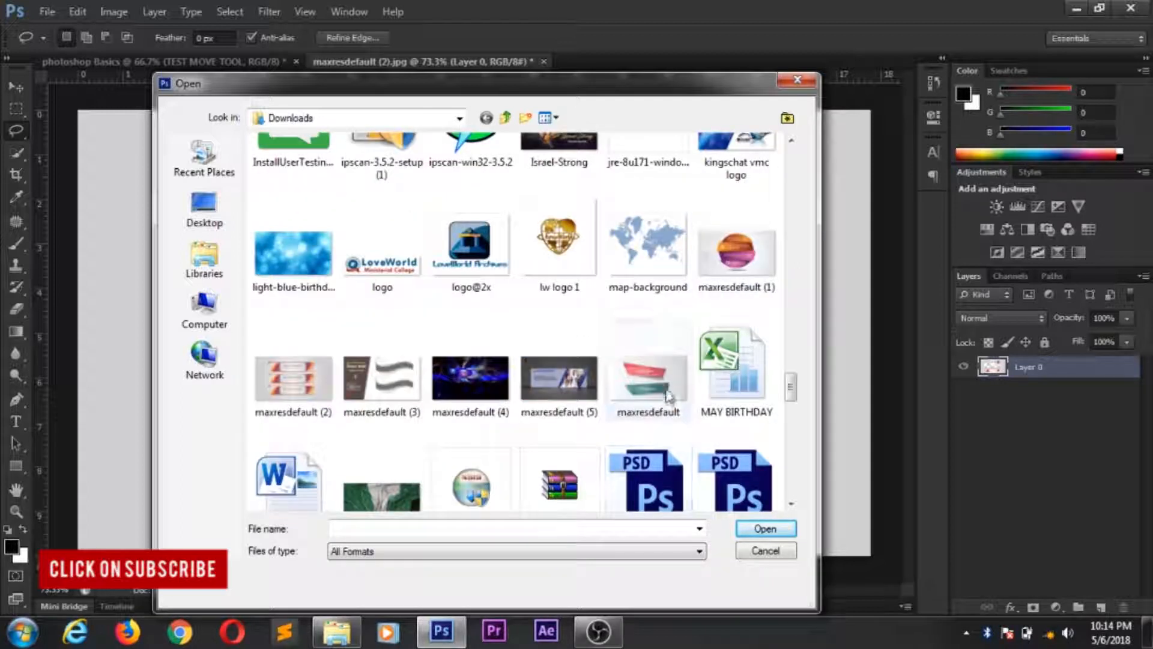
{"action": "scroll", "coordinate": [668, 393], "scroll_direction": "down", "scroll_amount": 5}
{"action": "scroll", "coordinate": [745, 355], "scroll_direction": "down", "scroll_amount": 5}
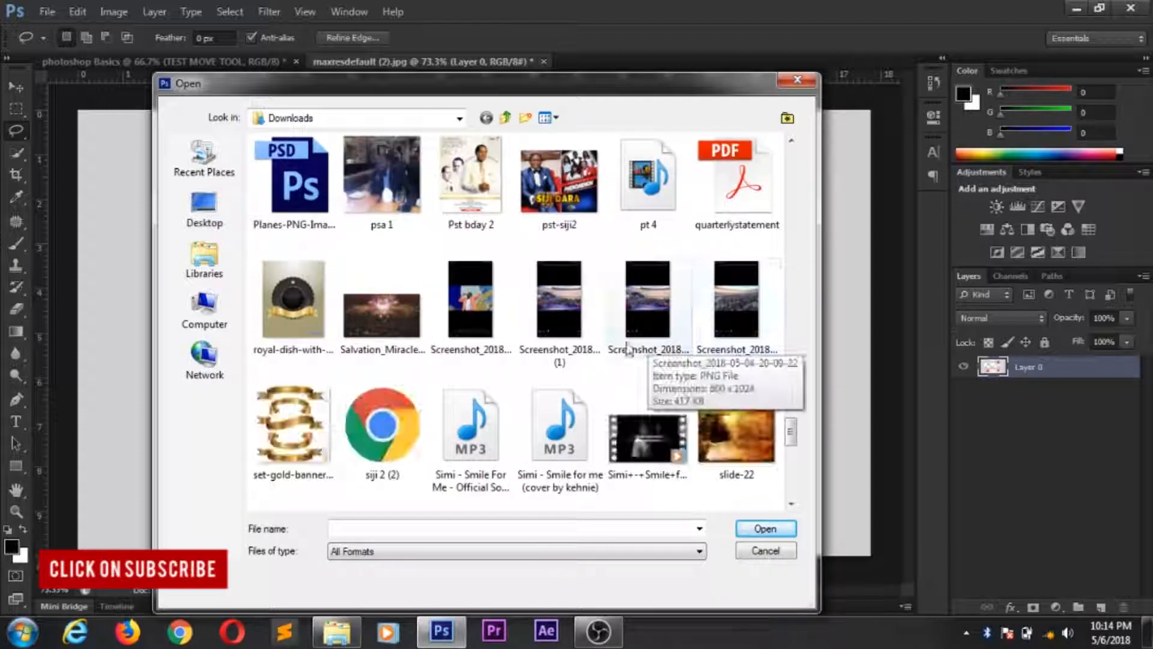
{"action": "scroll", "coordinate": [621, 350], "scroll_direction": "down", "scroll_amount": 5}
{"action": "scroll", "coordinate": [719, 405], "scroll_direction": "down", "scroll_amount": 5}
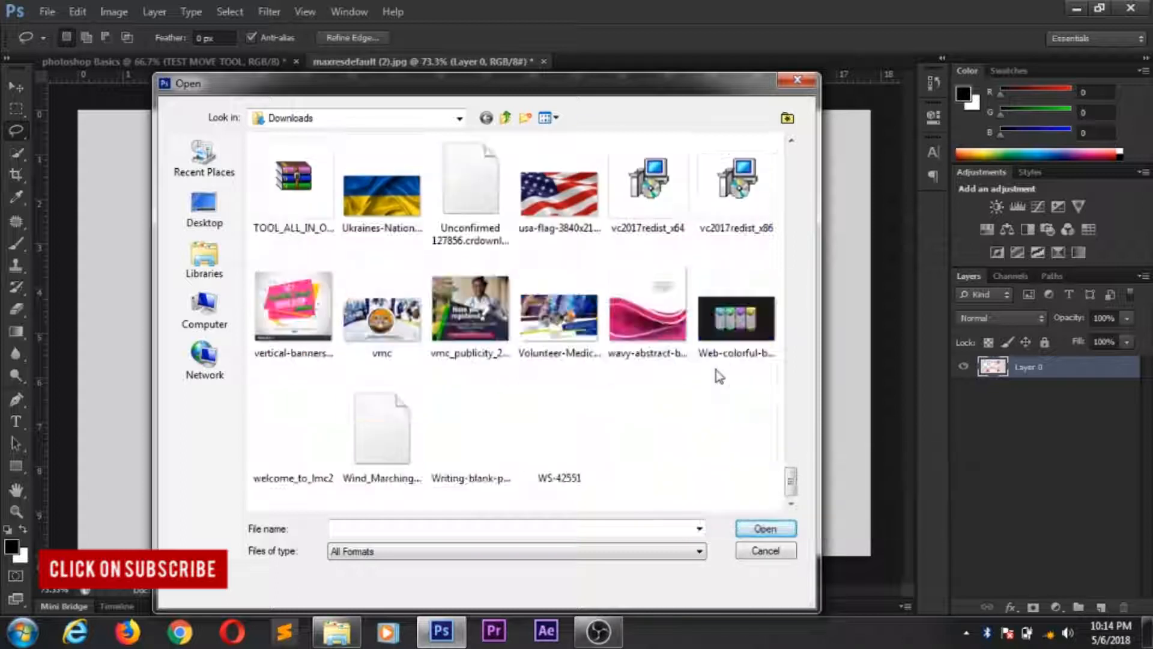
{"action": "left_click", "coordinate": [558, 462]}
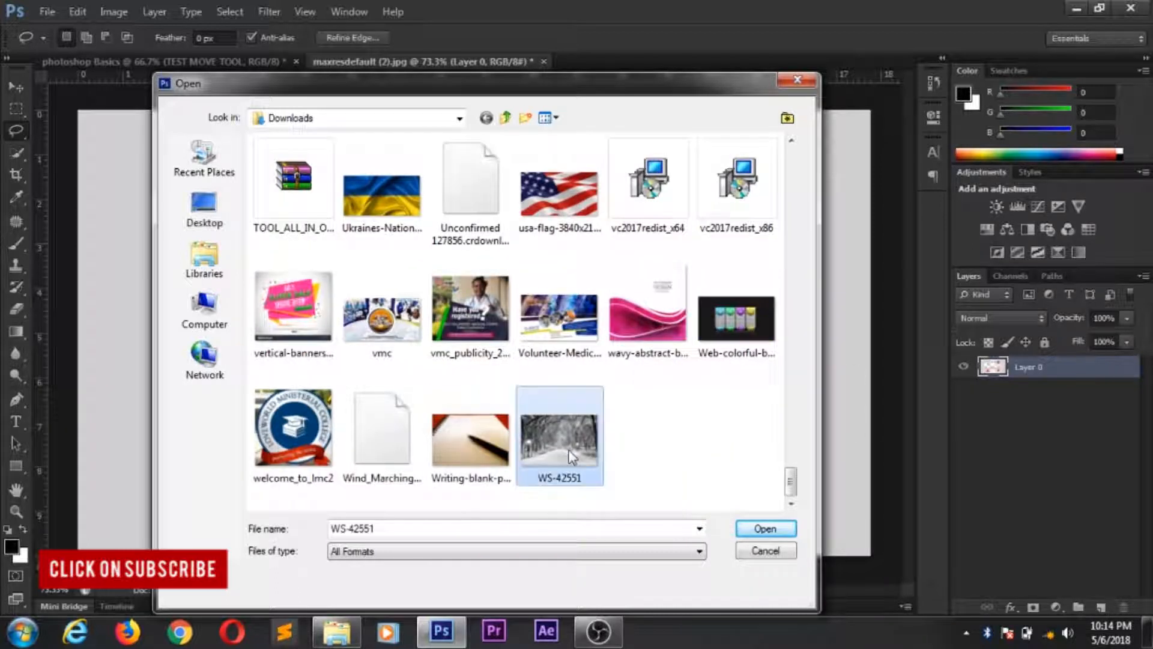
{"action": "left_click", "coordinate": [765, 527]}
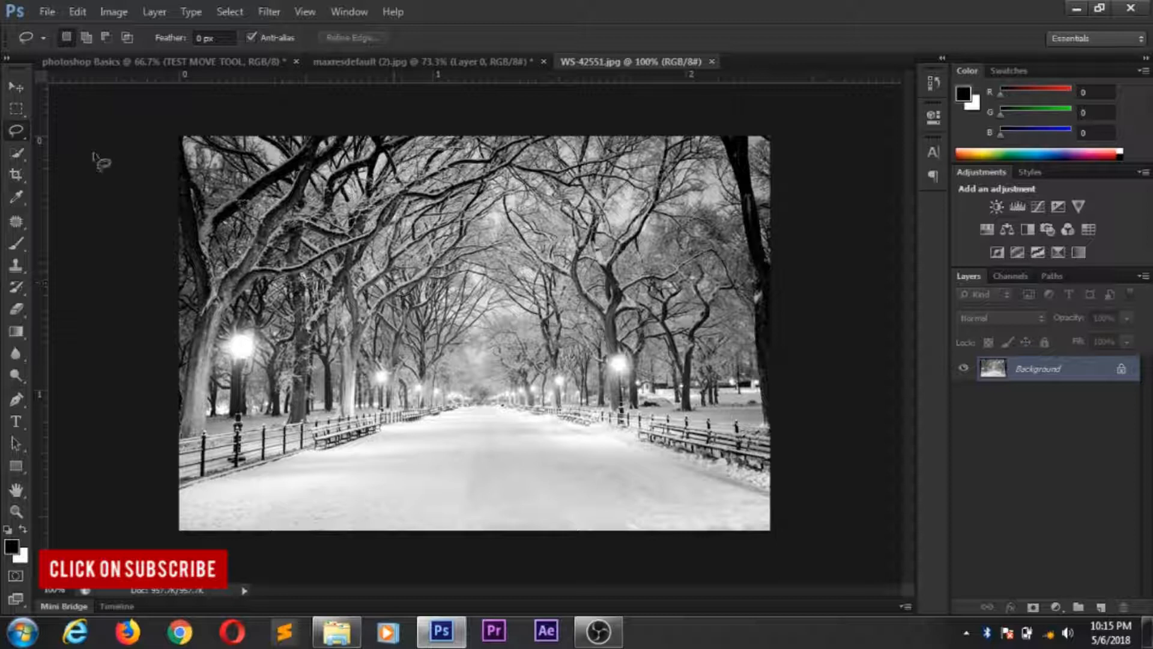
- Place the gold ribbon image 800px_COLOURBOX28864249 over the snowy park photo at its default size
{"action": "left_click", "coordinate": [47, 12]}
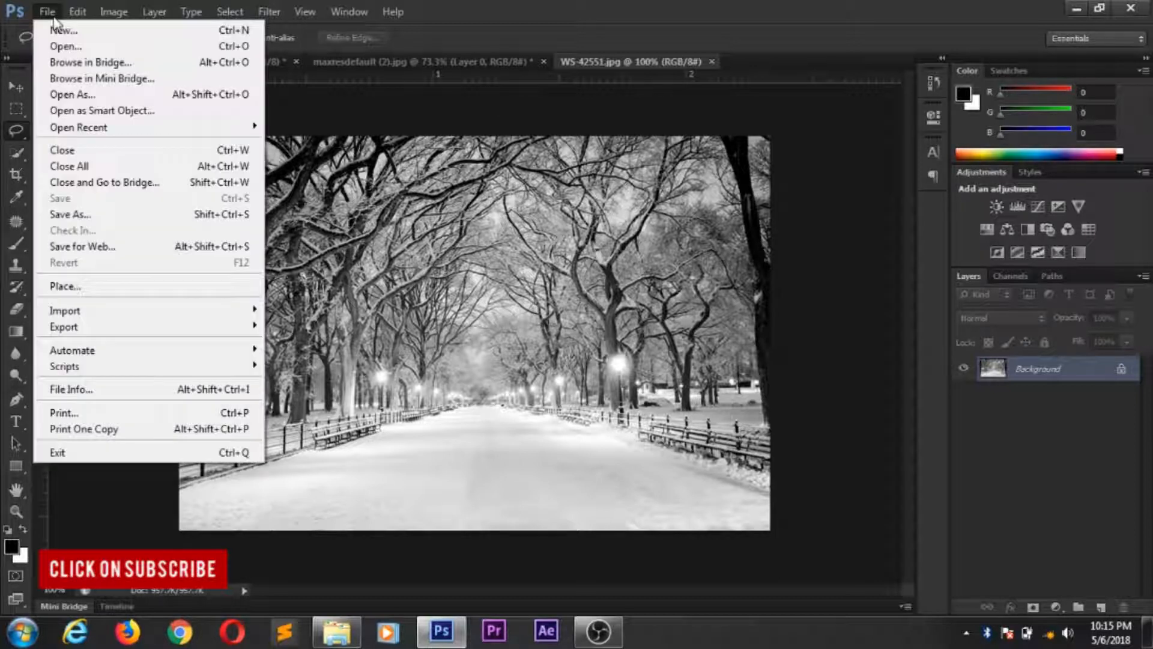
{"action": "left_click", "coordinate": [65, 286]}
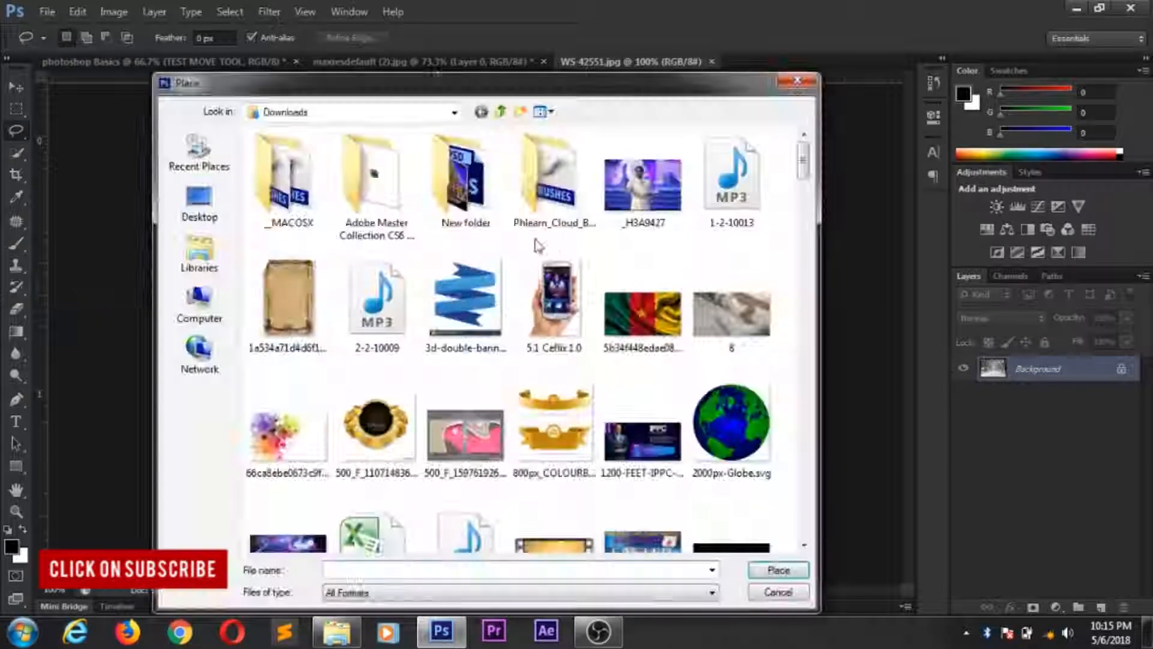
{"action": "left_click", "coordinate": [541, 406]}
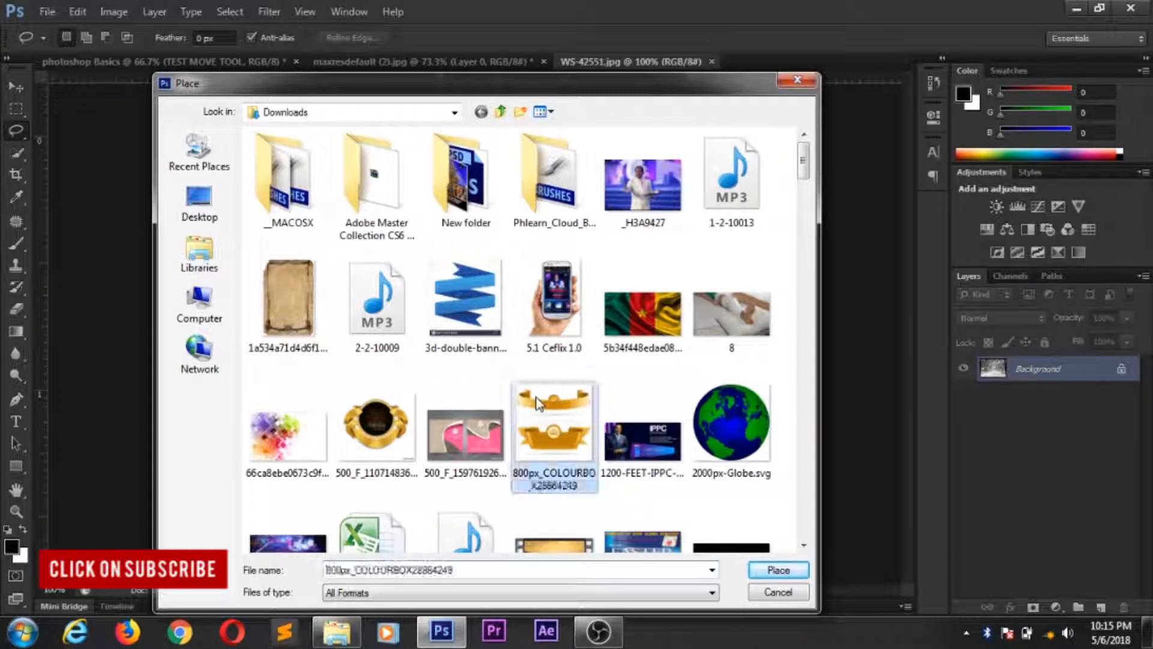
{"action": "left_click", "coordinate": [776, 569]}
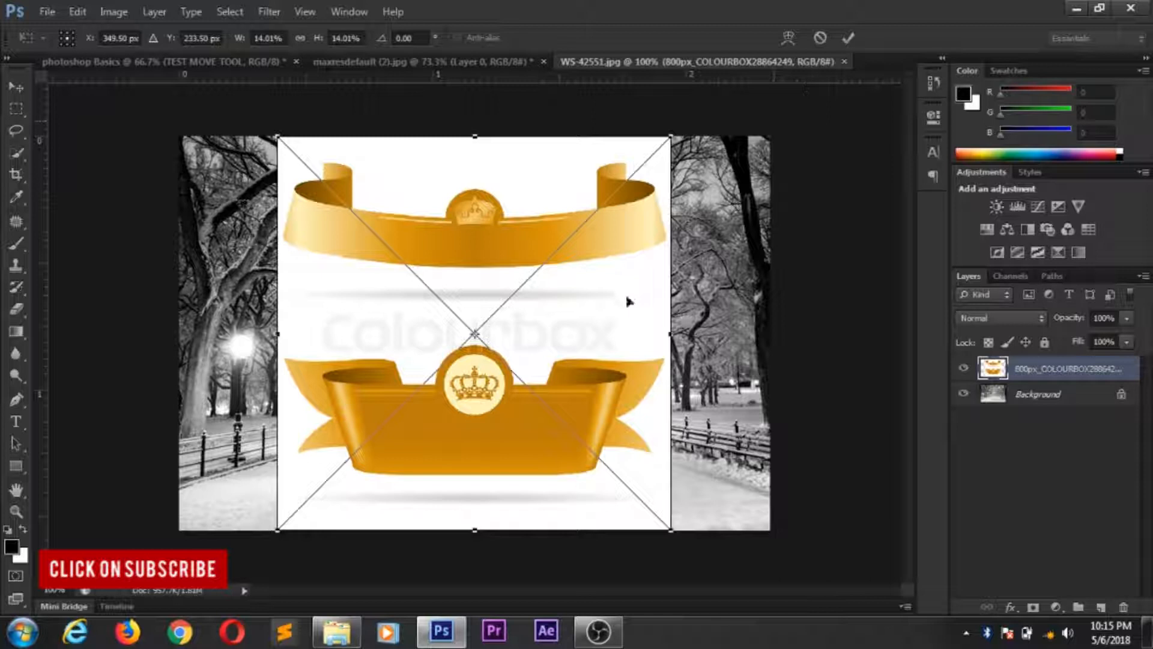
{"action": "left_click", "coordinate": [846, 36]}
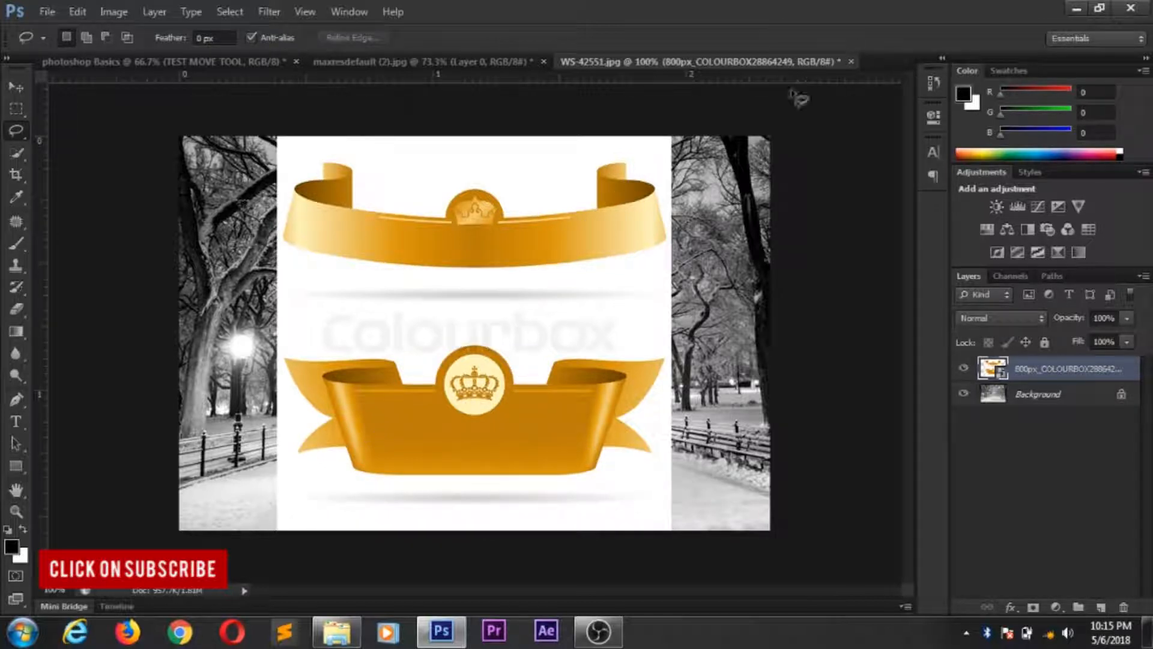
- Shift the placed gold ribbon image slightly to the left over the park photo with the Move tool
{"action": "left_click", "coordinate": [17, 87]}
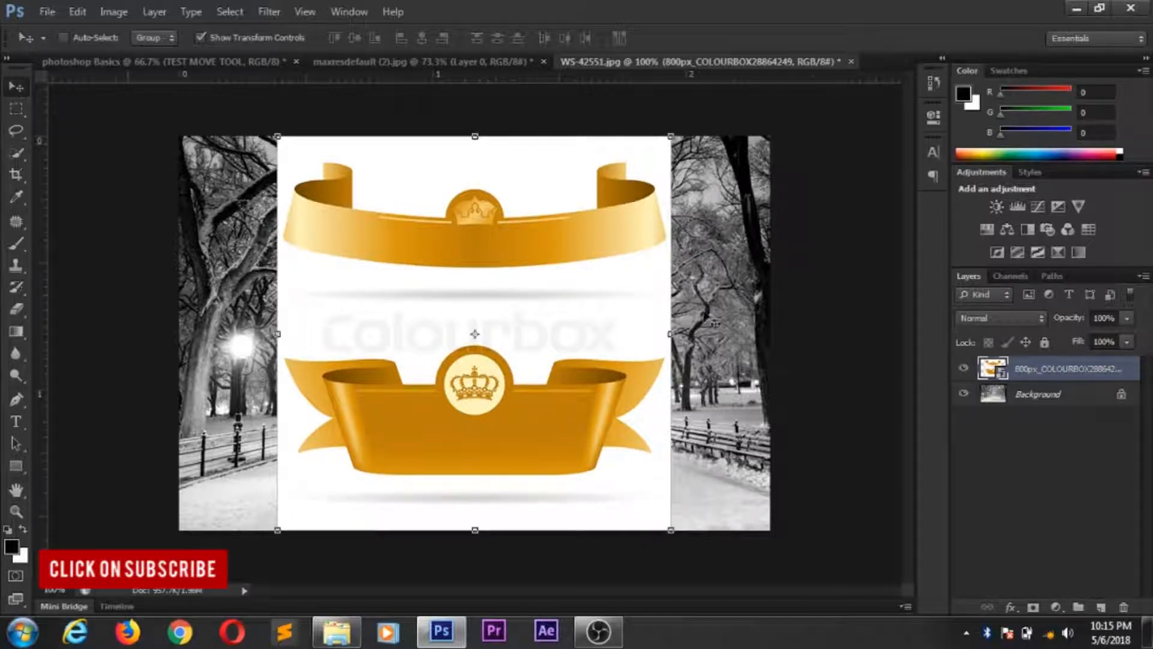
{"action": "left_click_drag", "start_coordinate": [661, 306], "coordinate": [628, 286]}
{"action": "left_click_drag", "start_coordinate": [452, 276], "coordinate": [479, 263]}
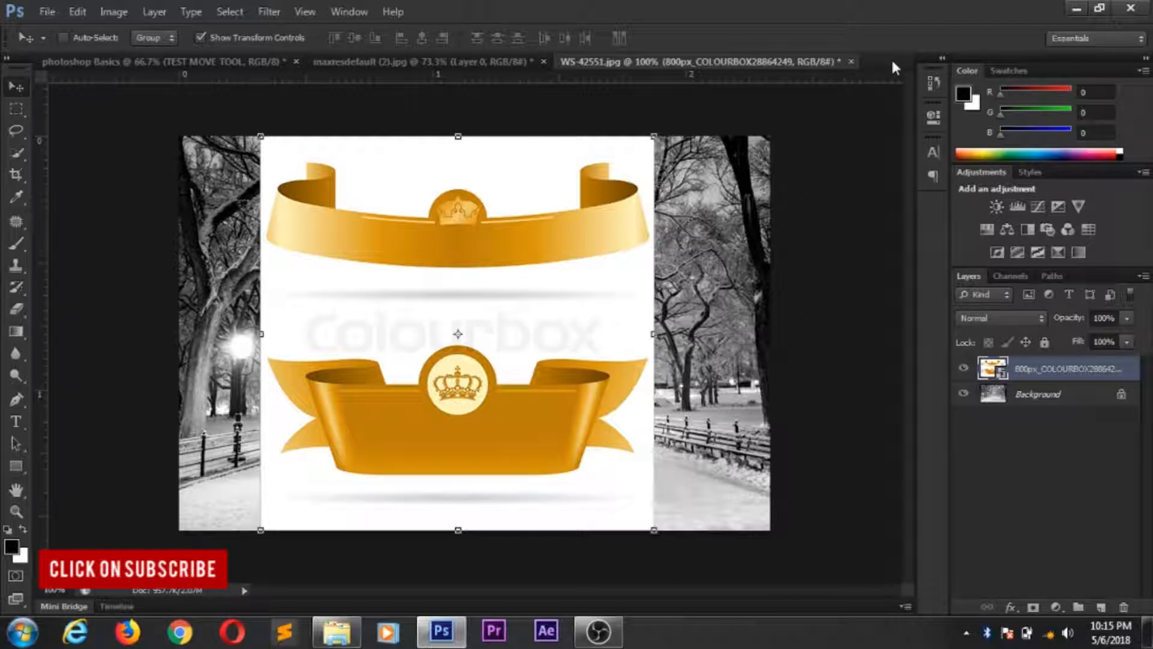
- Switch briefly to the maxresdefault (2).jpg banner document and back, and close WS-42551.jpg without saving changes
{"action": "left_click", "coordinate": [430, 58]}
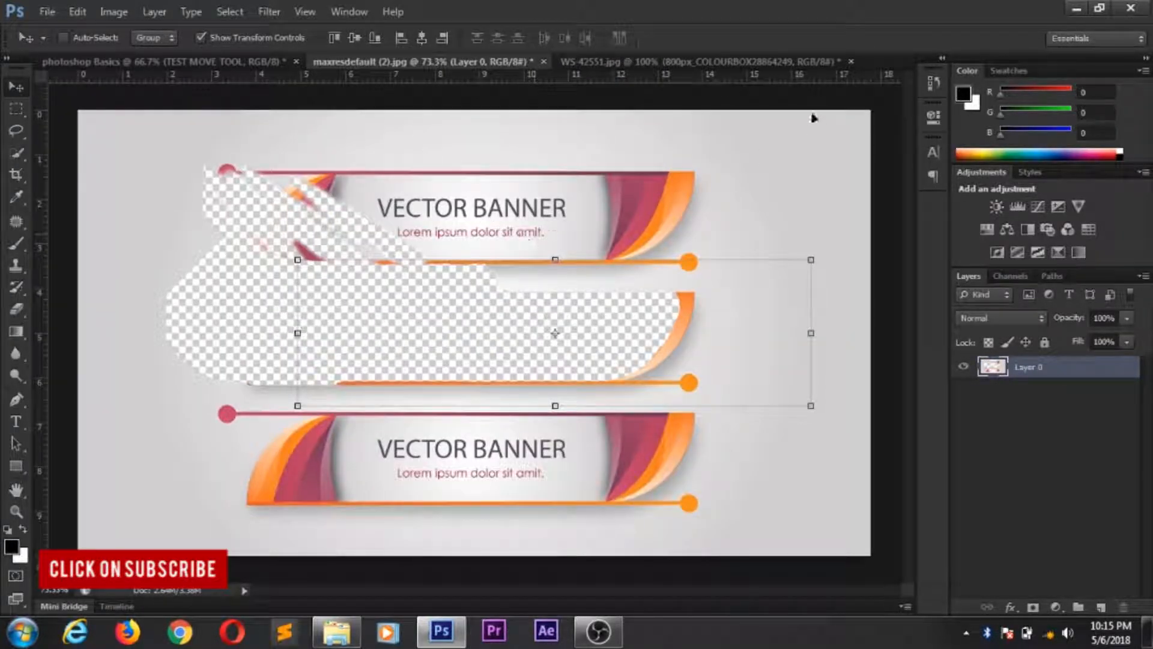
{"action": "left_click", "coordinate": [699, 62]}
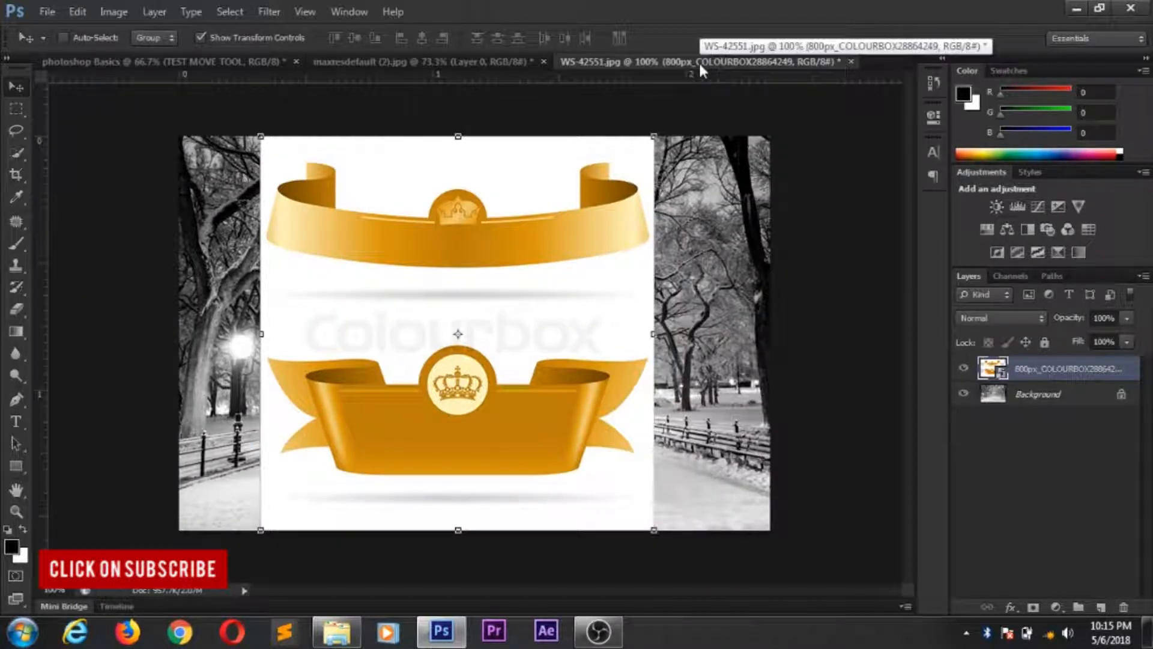
{"action": "left_click", "coordinate": [851, 62]}
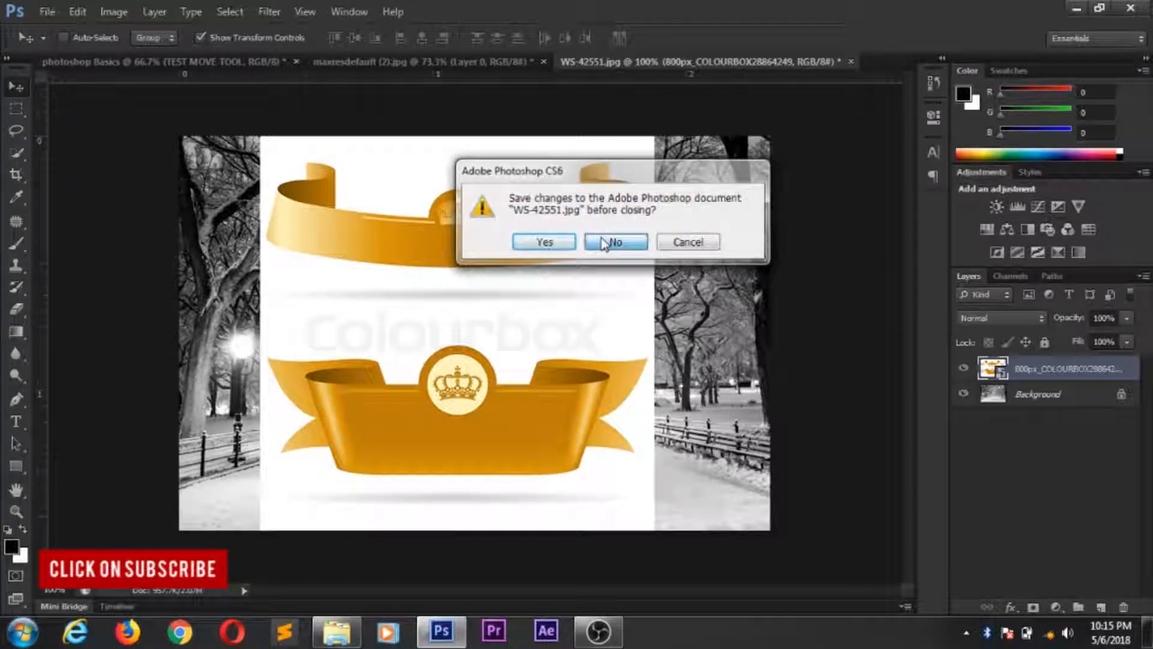
{"action": "left_click", "coordinate": [604, 244]}
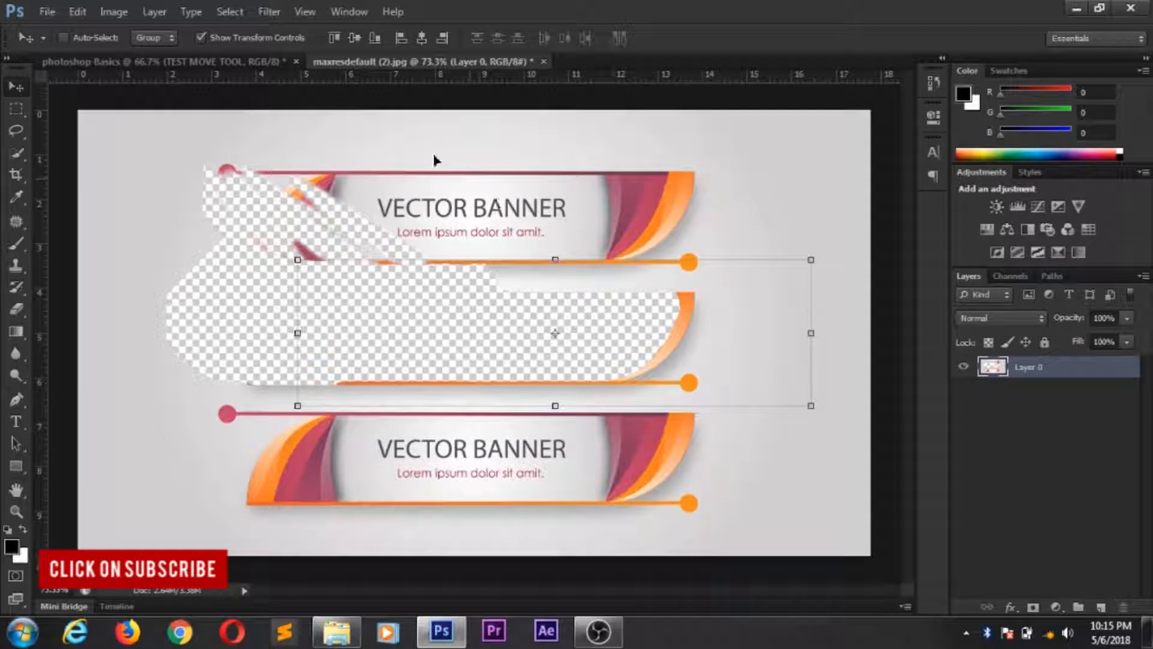